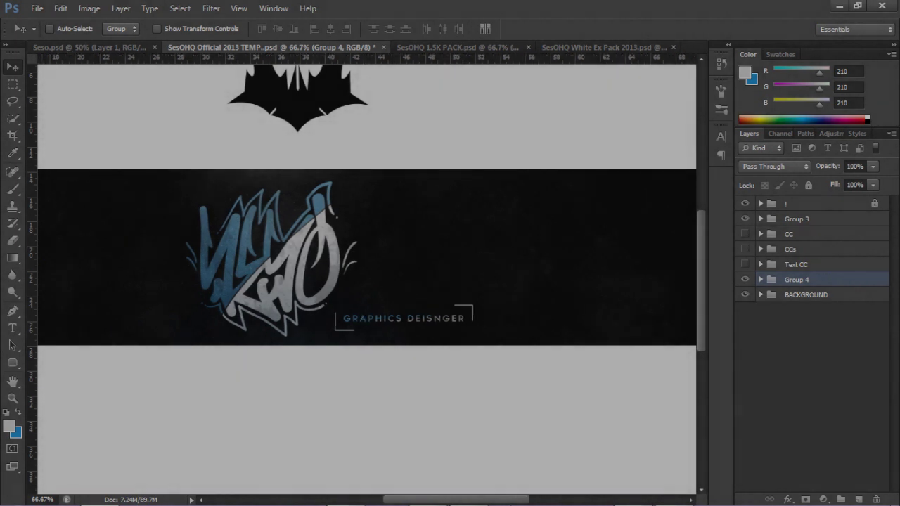
- Delete Group 4, which holds the existing lettering logo and its tagline, from the banner
scroll(365, 281, left, 1)
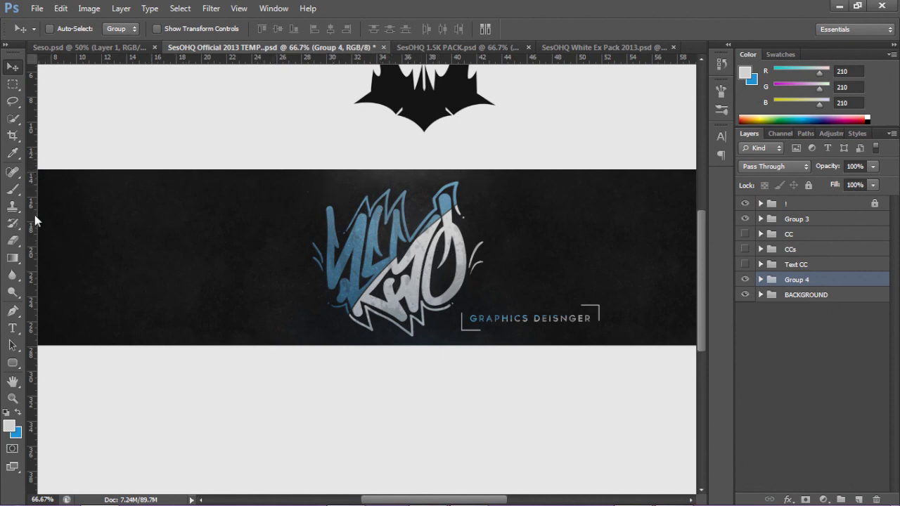
drag(443, 501, 465, 505)
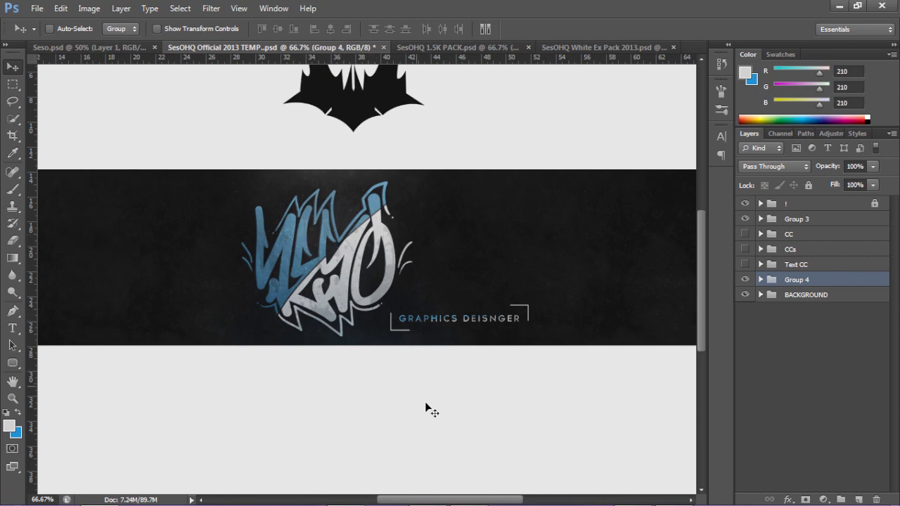
drag(468, 501, 450, 455)
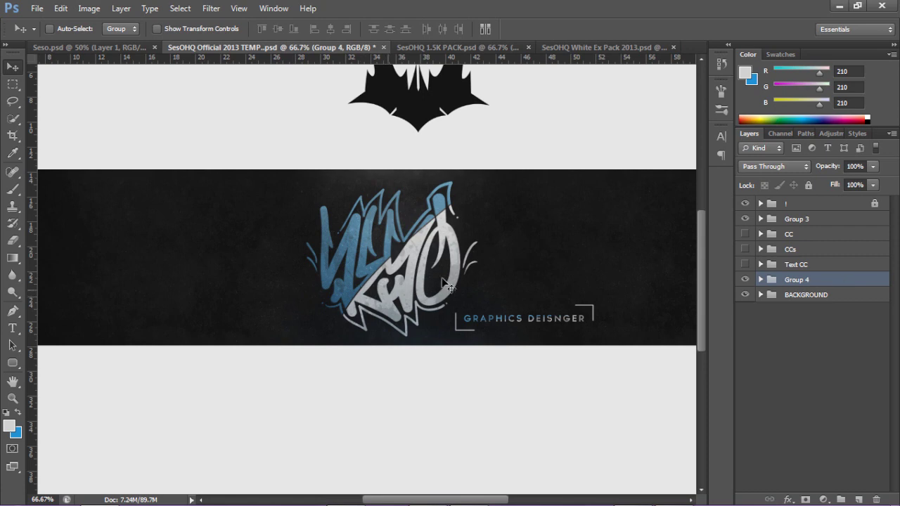
key(Delete)
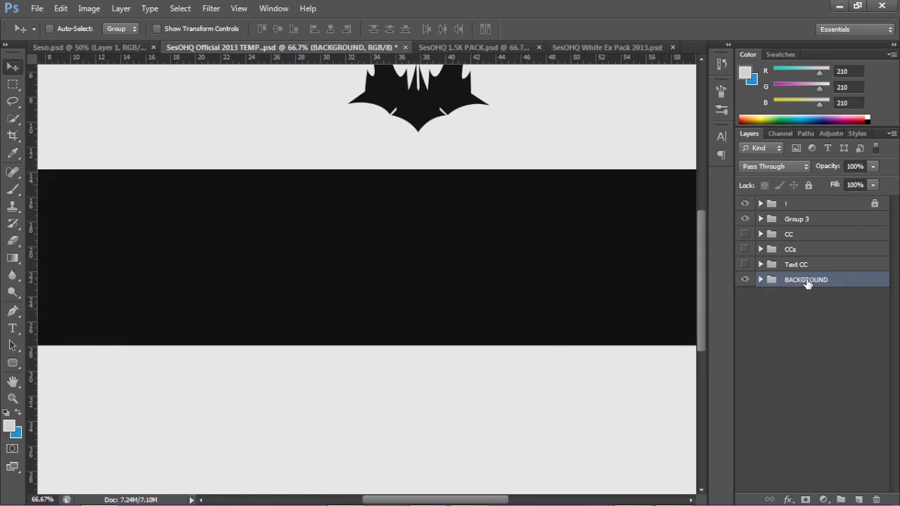
- Bring the lettering from Seso.psd into the banner document, scale it to about 57.7%, and place it within the black strip
click(99, 48)
drag(281, 169, 333, 255)
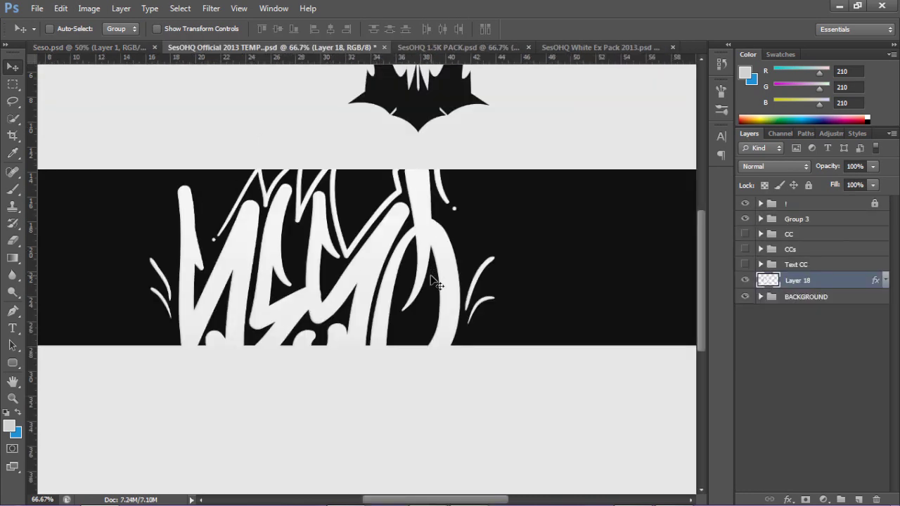
key(ctrl+t)
drag(494, 136, 345, 260)
click(665, 29)
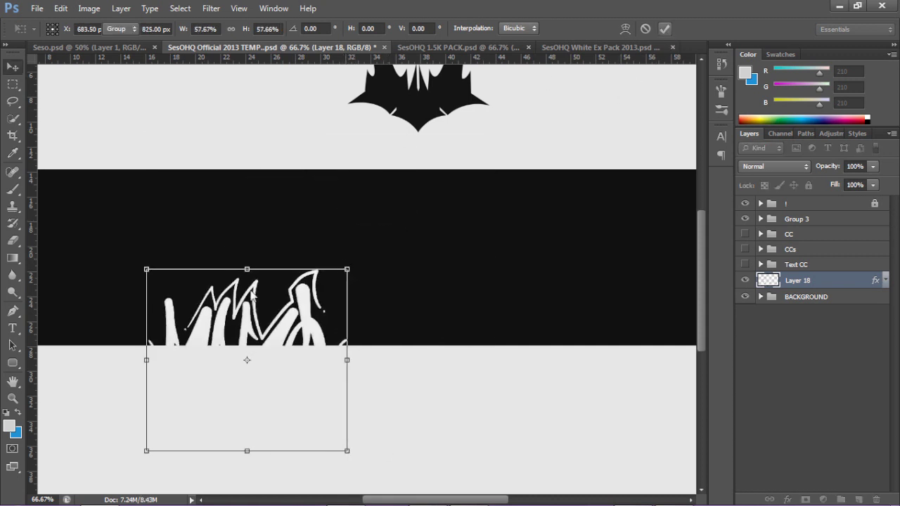
drag(236, 342, 318, 240)
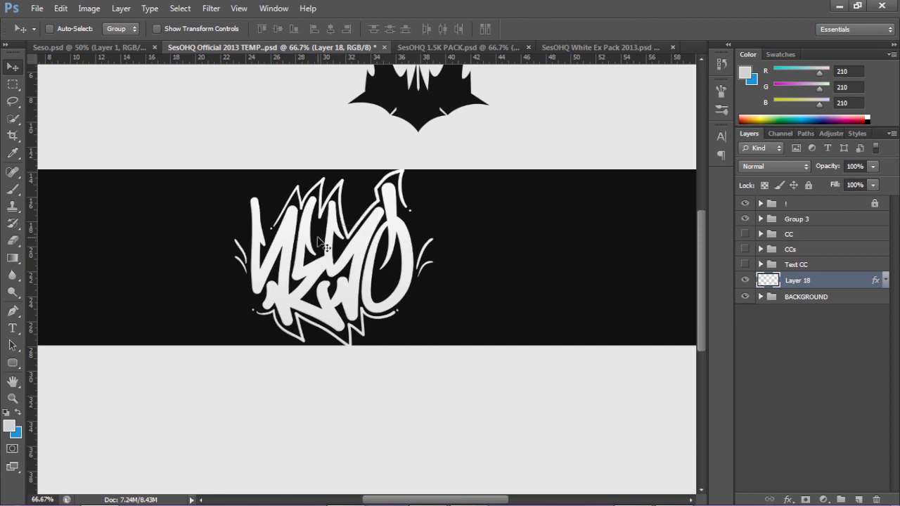
- Scale the lettering down again to about 89% and reposition it inside the black strip
key(ctrl+t)
drag(408, 175, 410, 189)
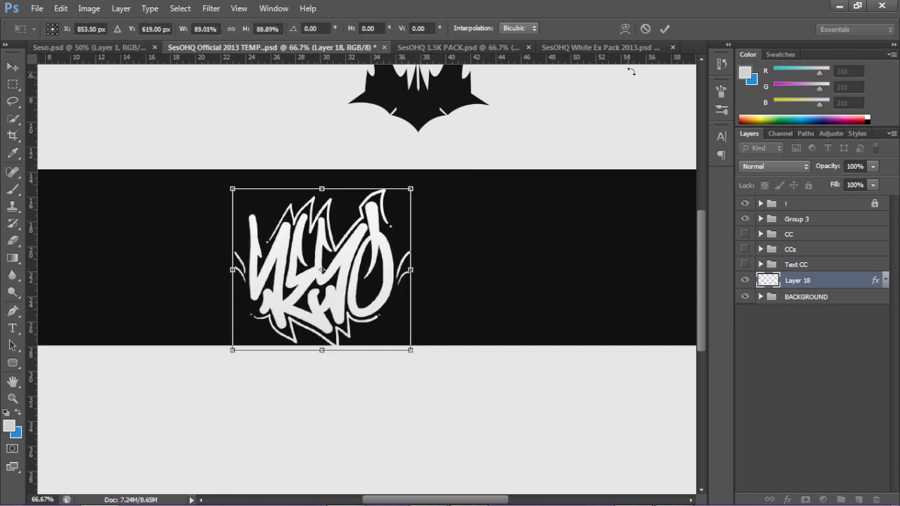
click(663, 28)
mouse_move(387, 274)
mouse_down()
mouse_move(389, 253)
mouse_move(389, 273)
mouse_up()
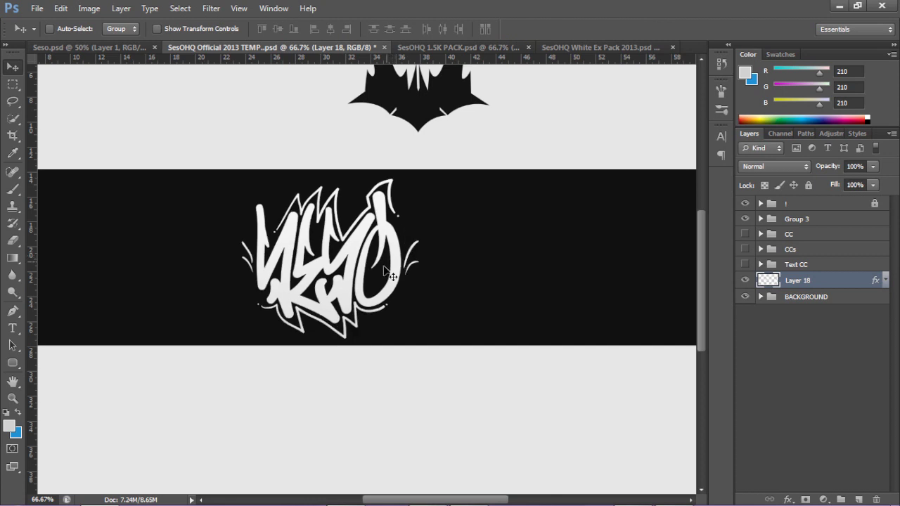
mouse_move(485, 500)
mouse_down()
mouse_move(453, 498)
mouse_move(508, 484)
mouse_move(480, 486)
mouse_up()
click(383, 264)
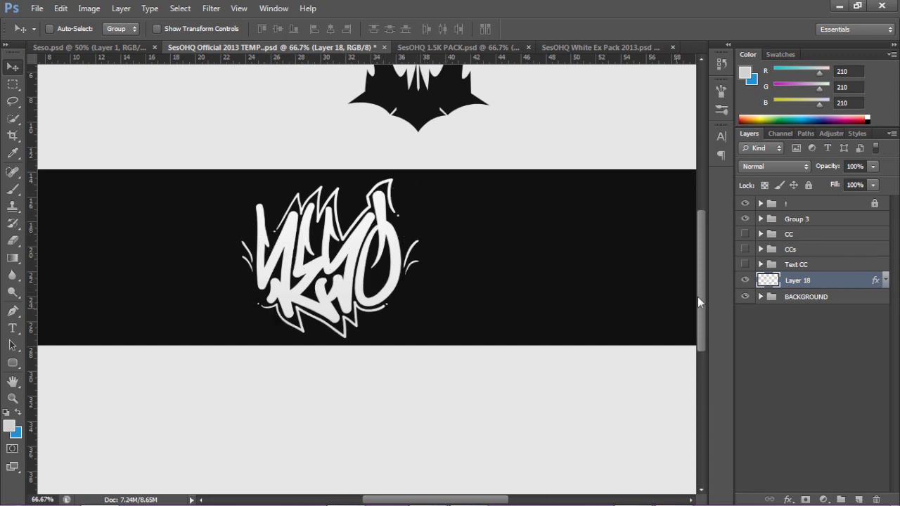
- Create a new layer above the lettering and clip it to the lettering layer
click(859, 500)
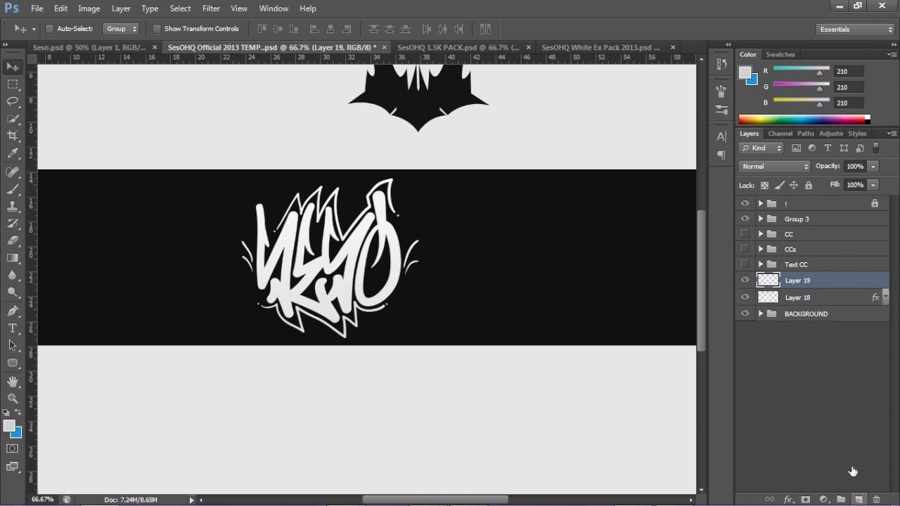
right_click(821, 282)
click(752, 210)
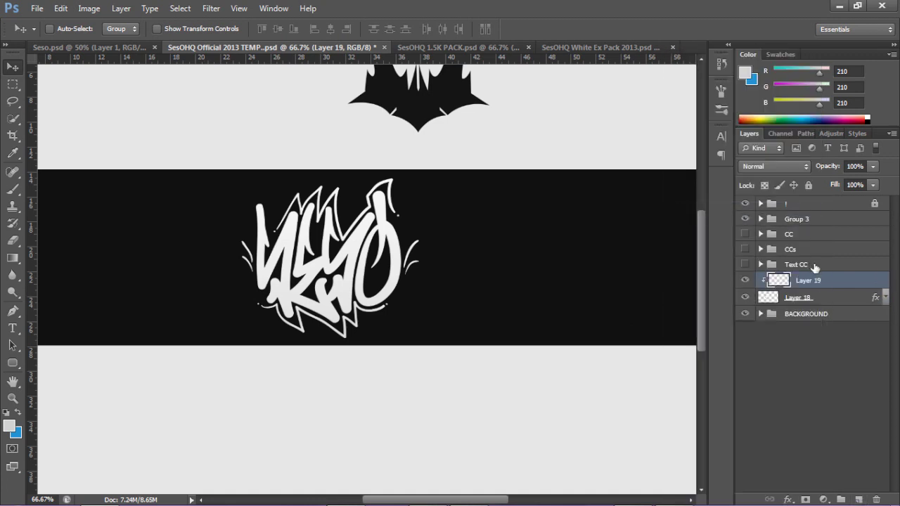
click(805, 300)
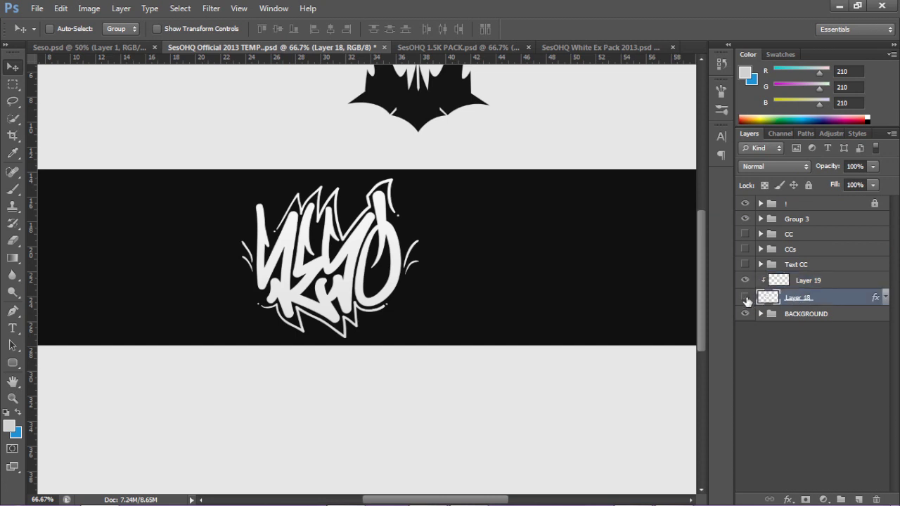
click(746, 298)
click(745, 299)
click(816, 282)
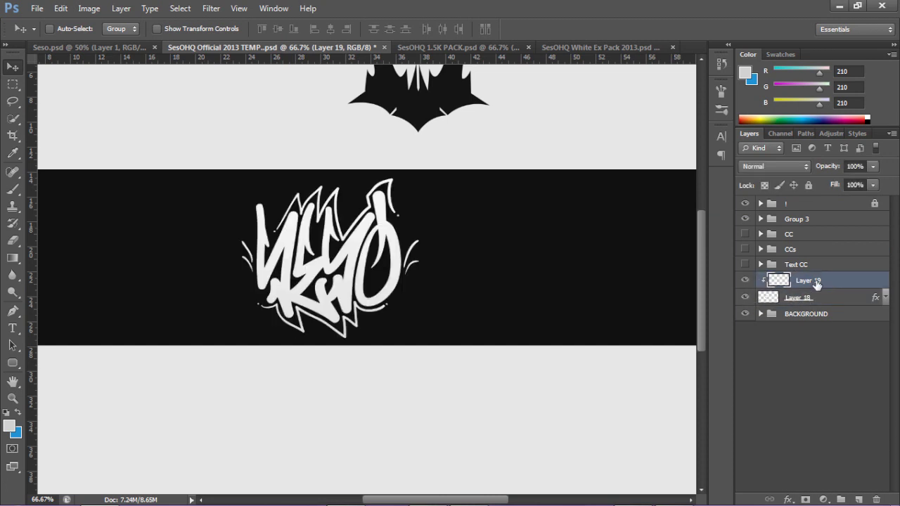
- Swap the foreground and background colours and draw a closed Pen path around the upper-left half of the lettering, split diagonally
key(p)
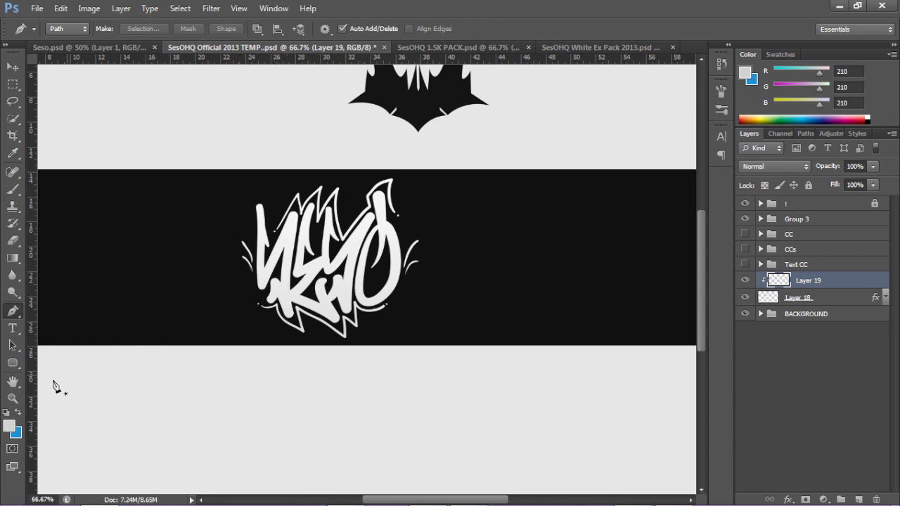
click(22, 413)
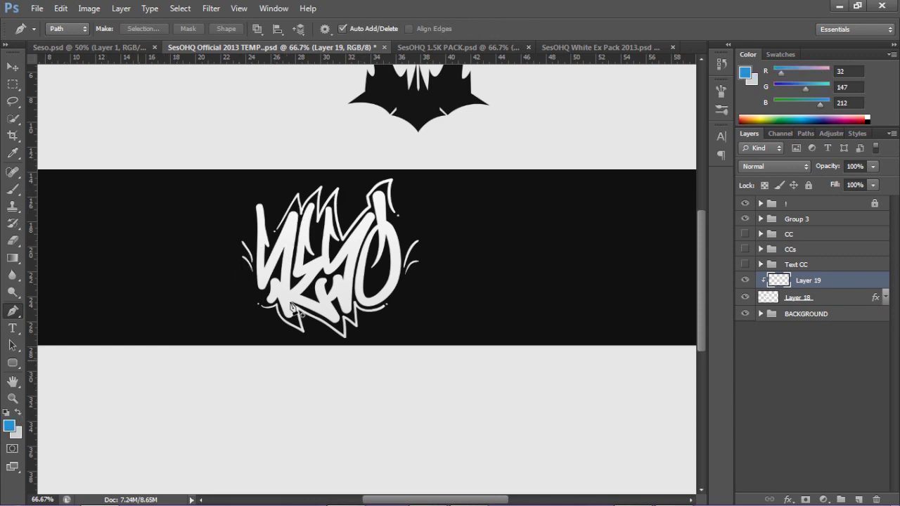
click(419, 173)
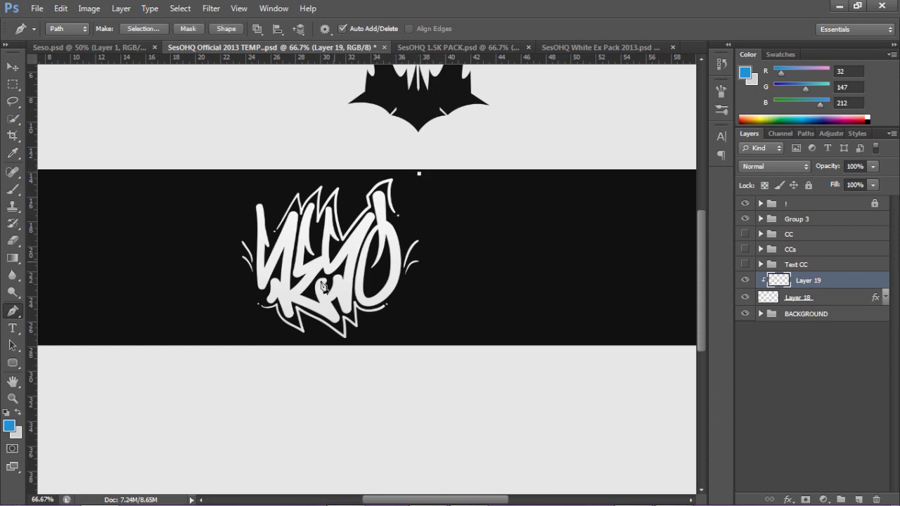
drag(251, 316, 247, 353)
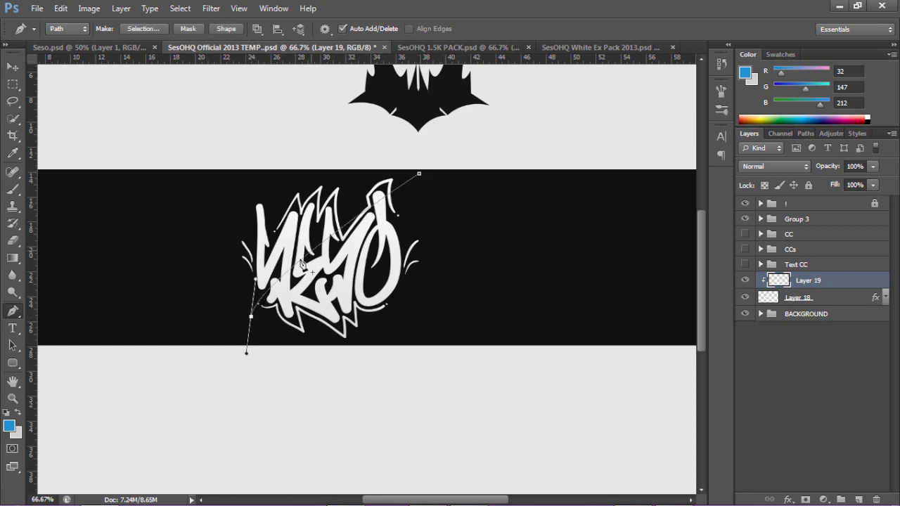
drag(254, 320, 254, 334)
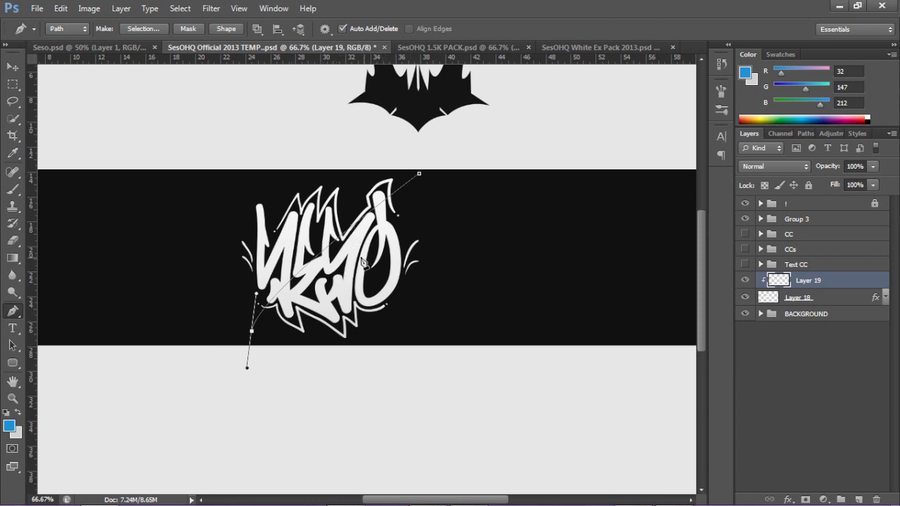
click(201, 231)
click(228, 172)
drag(322, 169, 327, 169)
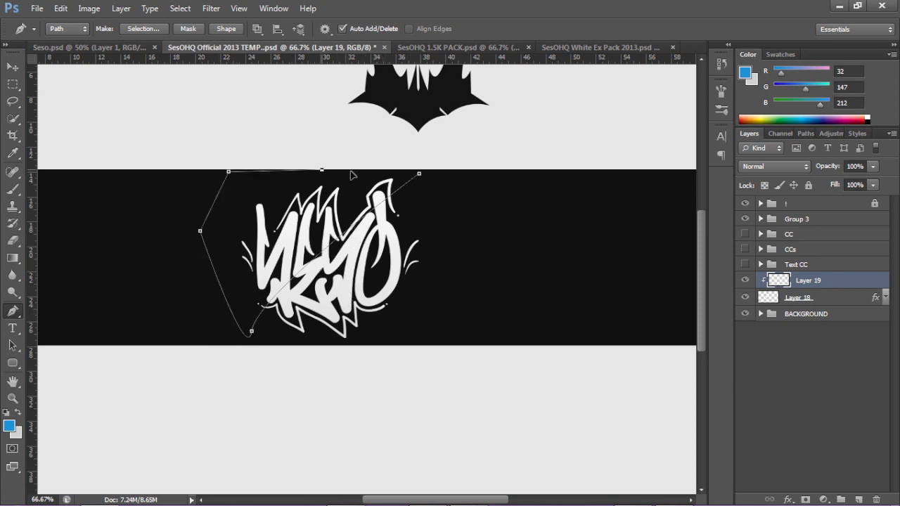
click(420, 173)
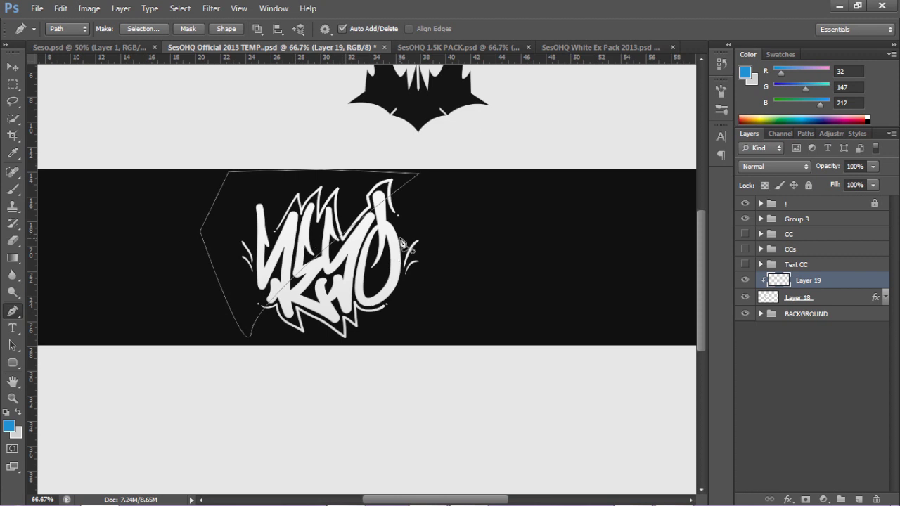
- Fill the path with blue 2093d4 at 100% opacity in Normal mode and delete the path
right_click(403, 211)
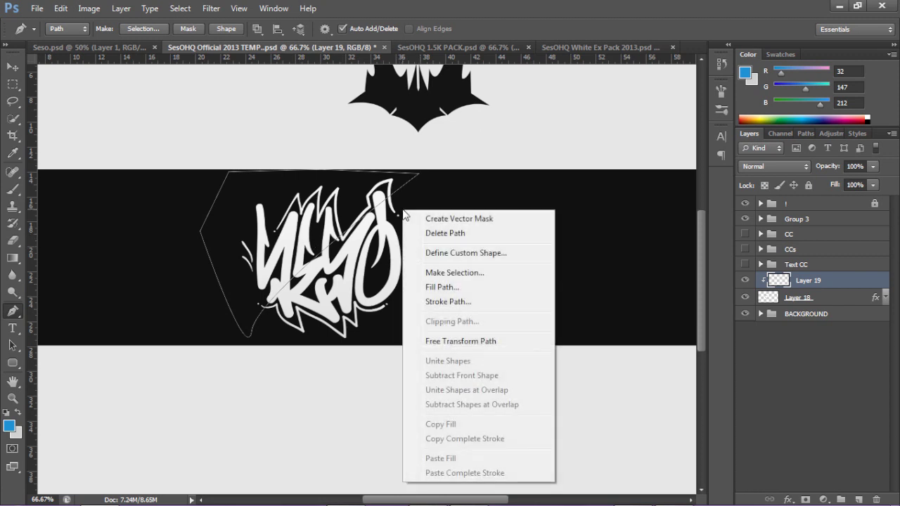
click(464, 286)
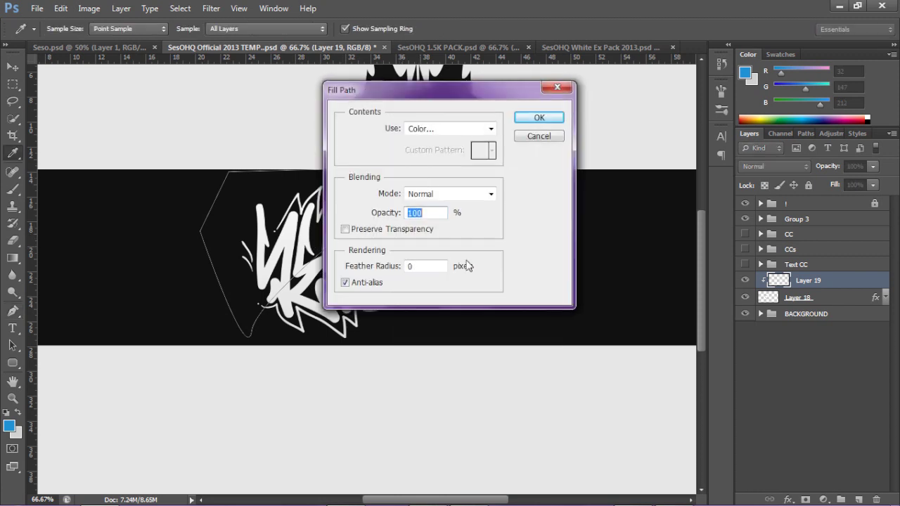
click(431, 129)
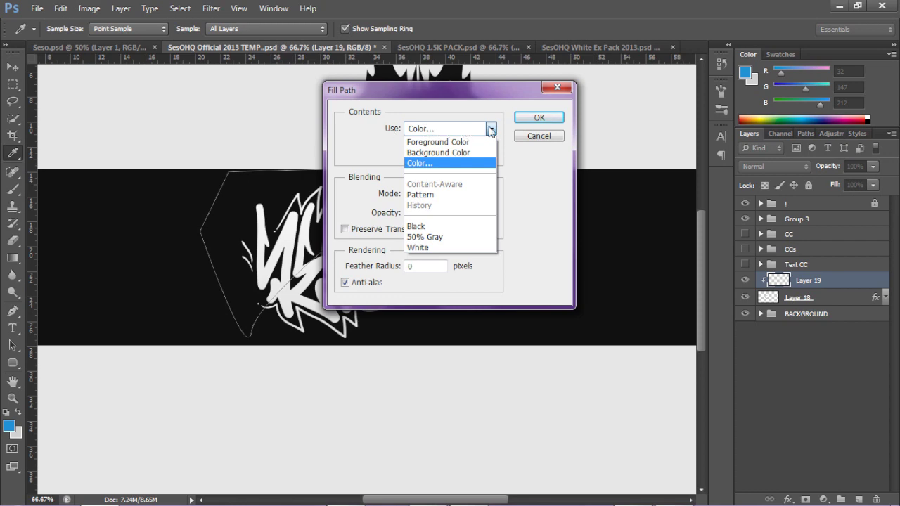
click(424, 164)
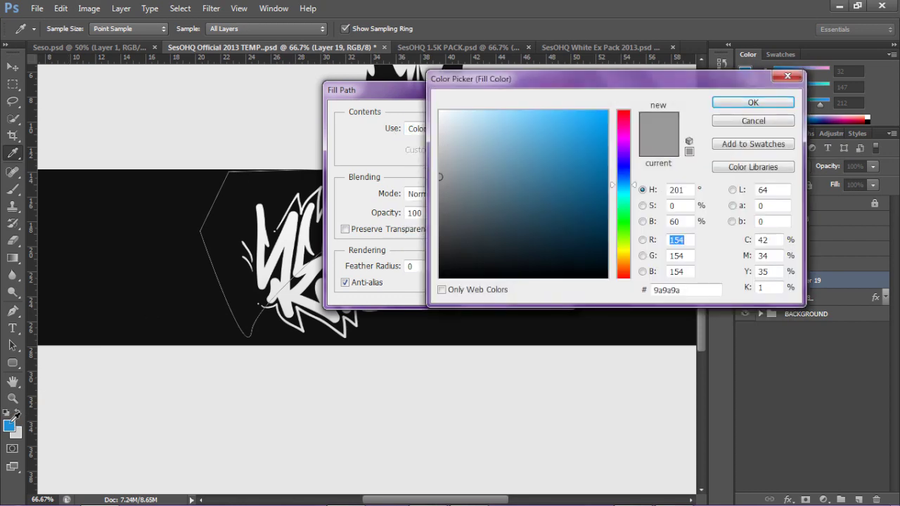
click(14, 422)
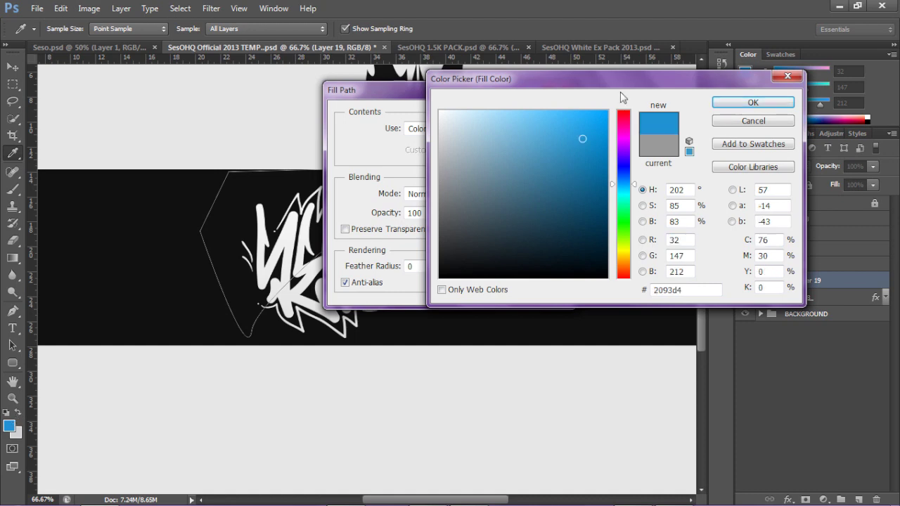
click(747, 103)
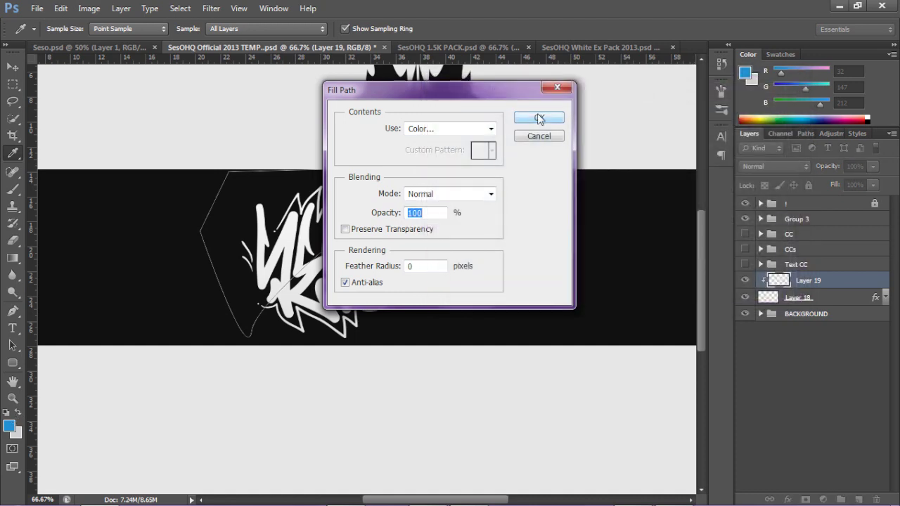
click(540, 119)
right_click(446, 212)
click(468, 233)
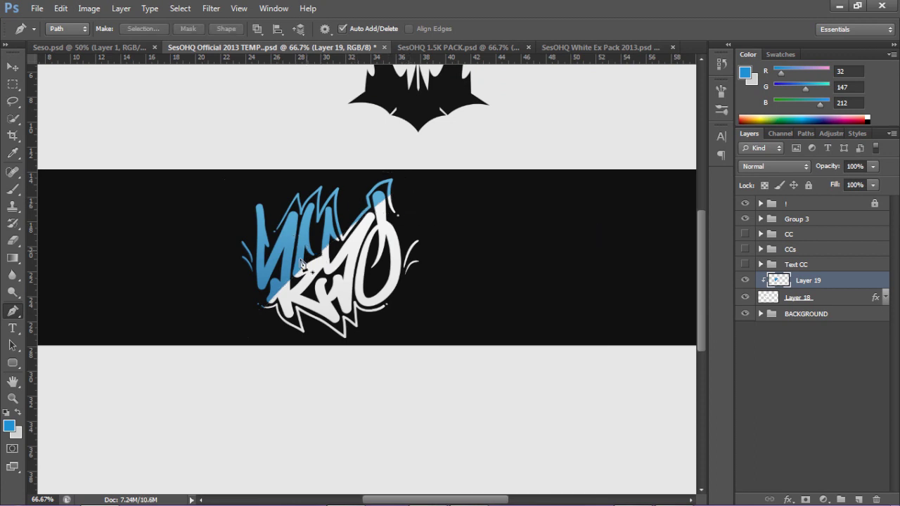
- Release the blue layer's clipping mask to show the full shape and clip it to the lettering again
right_click(800, 284)
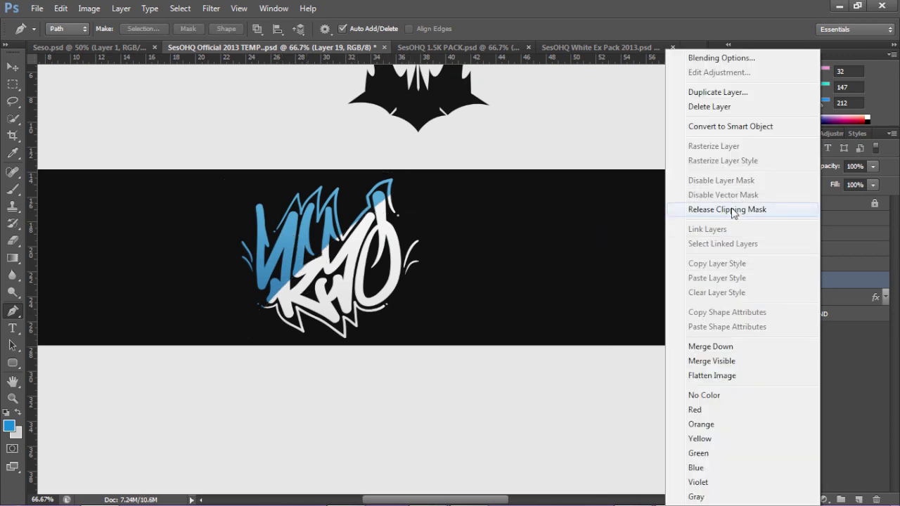
click(738, 209)
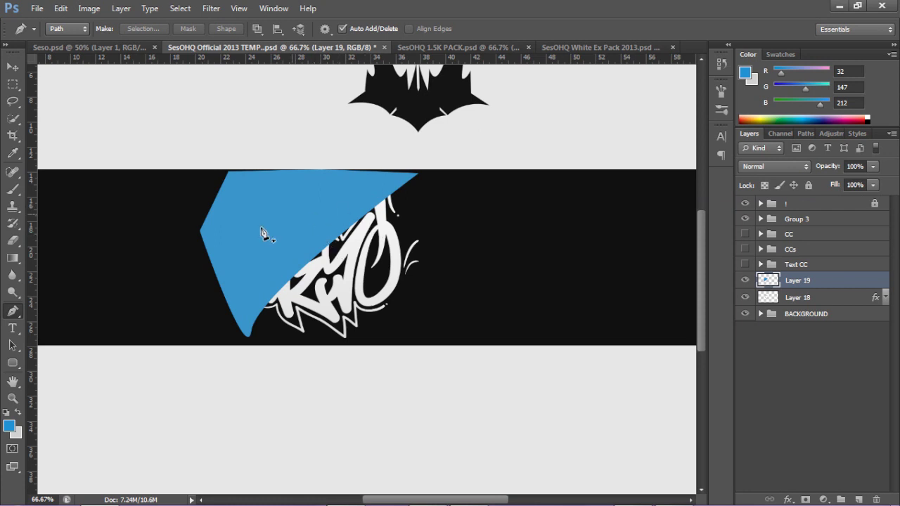
right_click(858, 282)
click(745, 207)
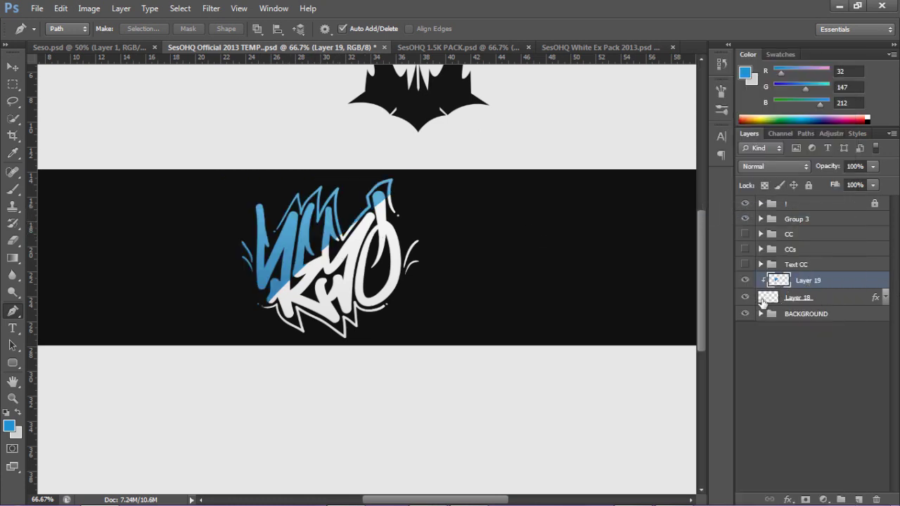
- Add a black 3 px outside stroke with 85% opacity to the clipped blue layer
key(v)
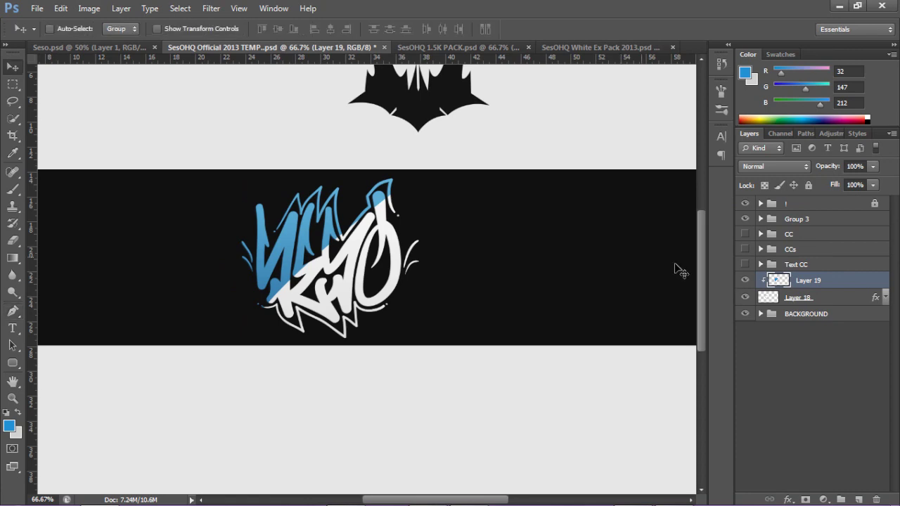
double_click(864, 286)
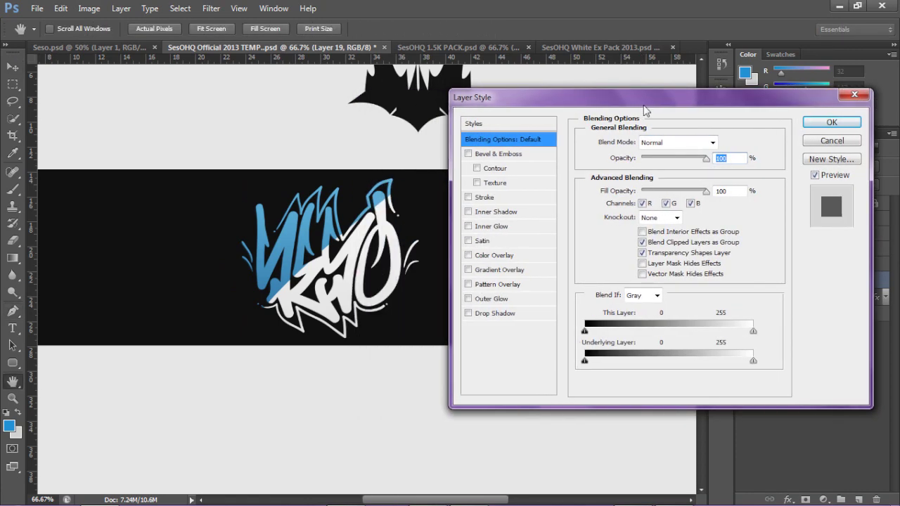
click(484, 198)
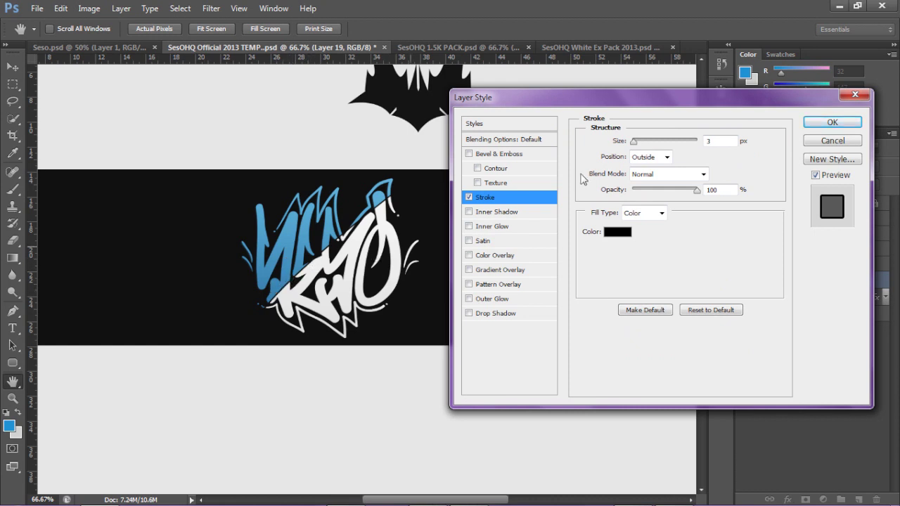
drag(685, 190, 679, 196)
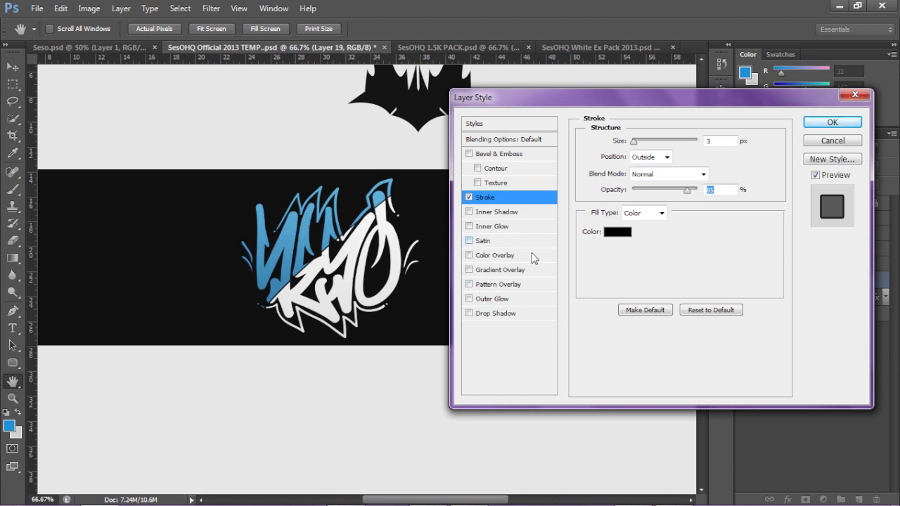
- Add a pattern overlay with the black stair-step diagonal pattern at 13% opacity to the blue layer and collapse its effects
click(496, 284)
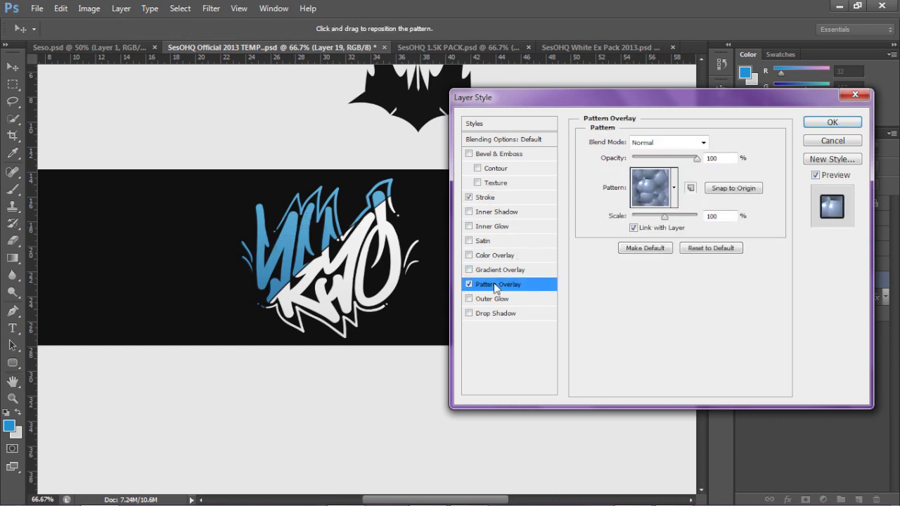
click(676, 187)
click(591, 230)
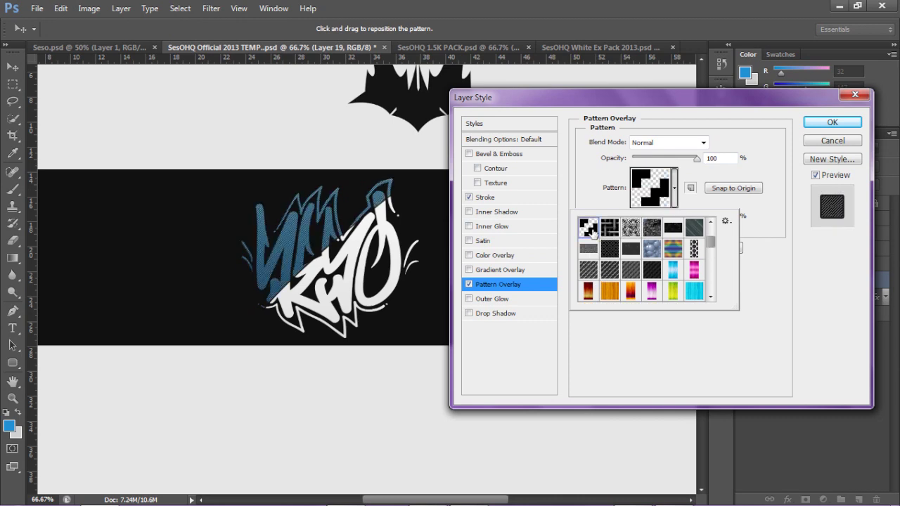
click(648, 166)
click(647, 159)
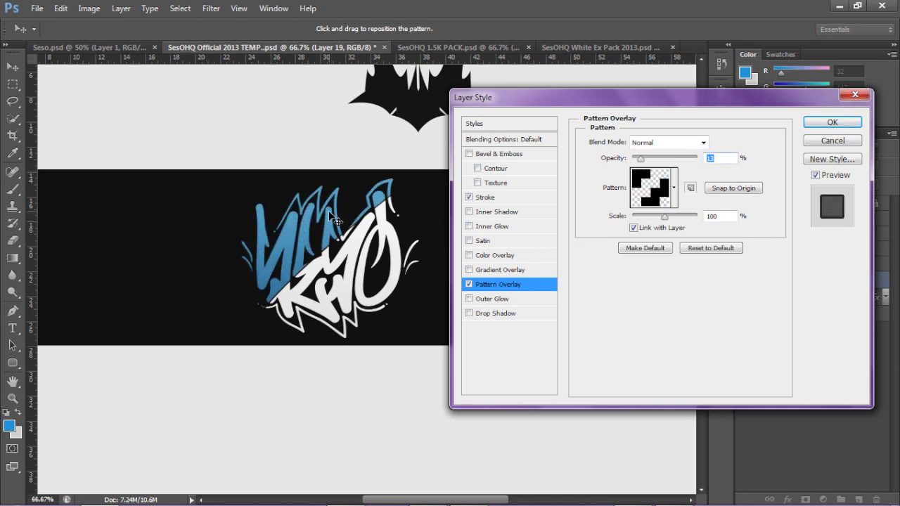
click(831, 122)
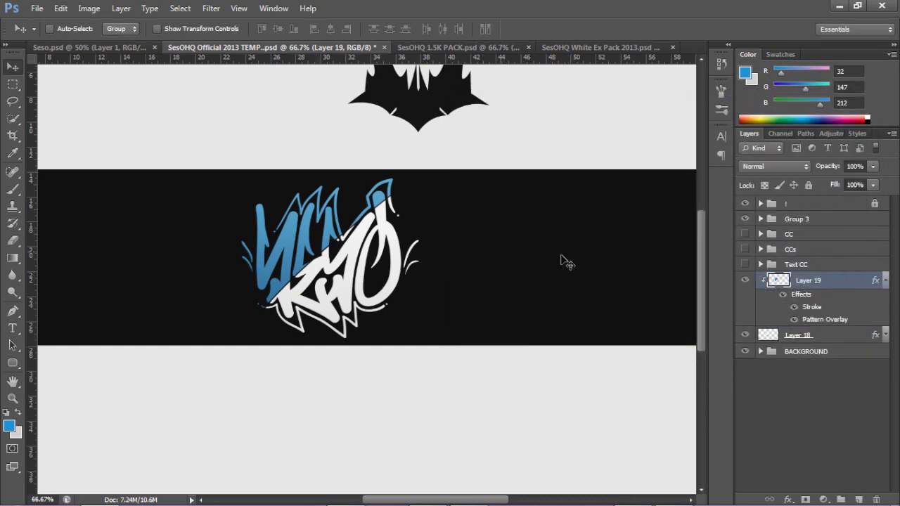
click(887, 282)
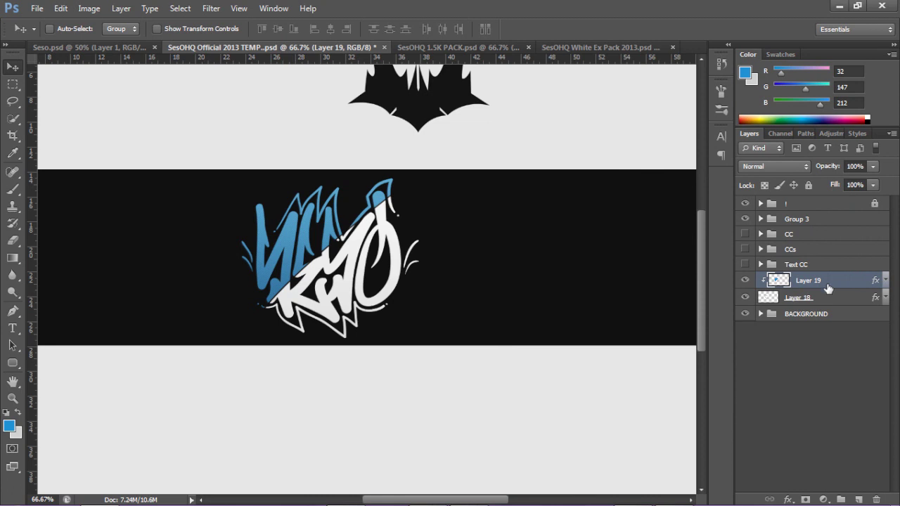
- Create a new empty layer above the blue layer and clip it to the lettering
click(858, 497)
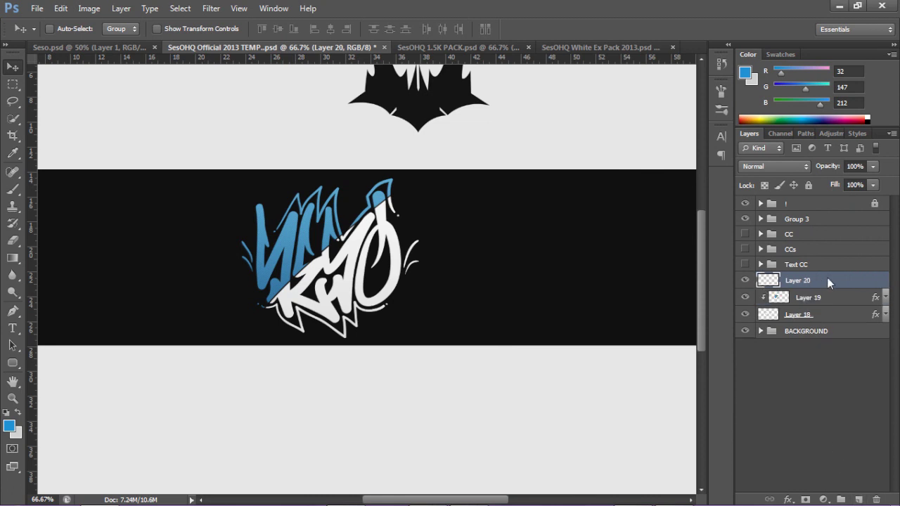
right_click(828, 282)
click(731, 210)
click(746, 219)
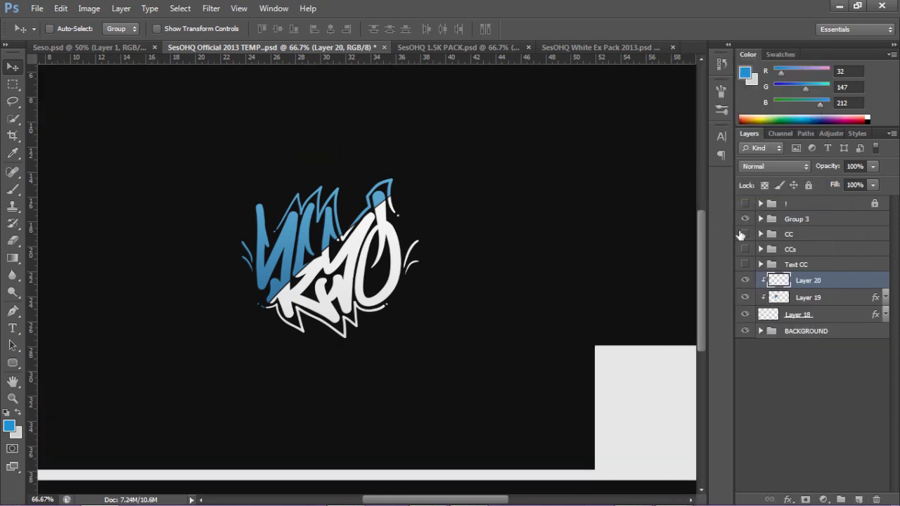
click(745, 218)
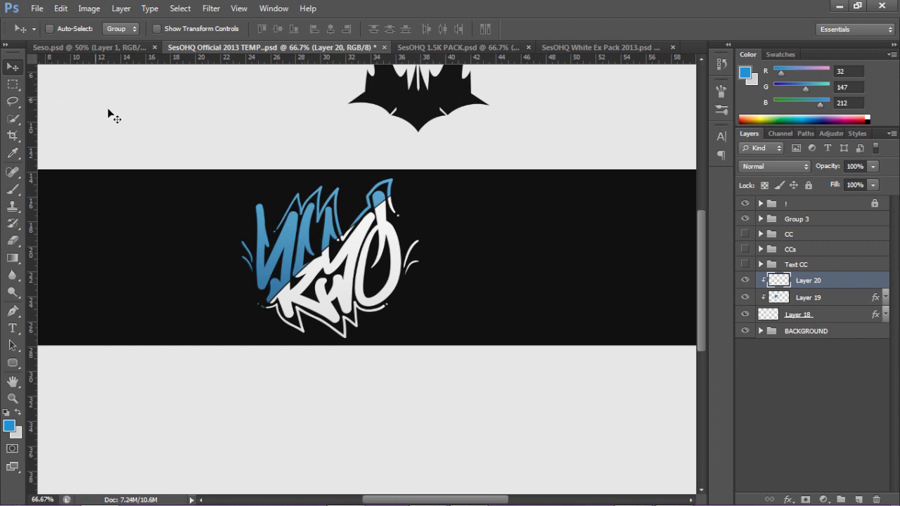
- Replace the current brushes with the Eraah BEST Brushes set and choose the 574 px splatter brush
key(b)
click(67, 30)
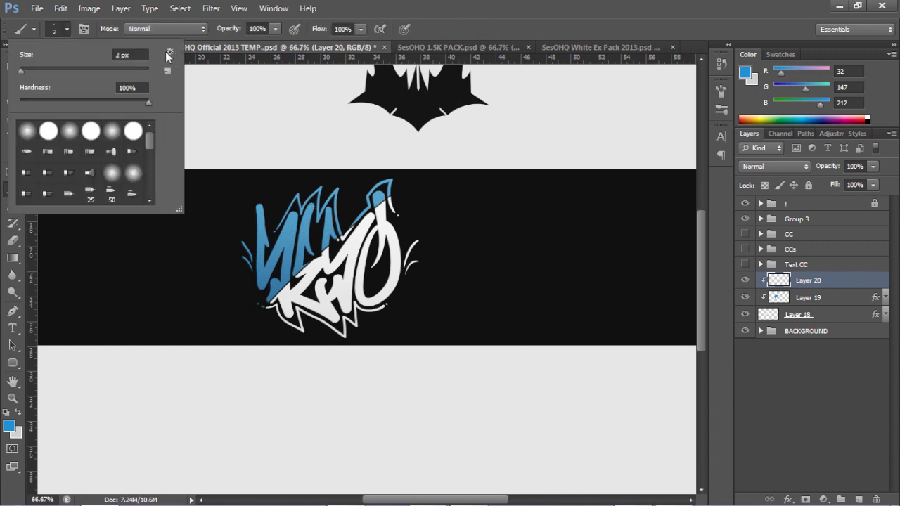
click(169, 53)
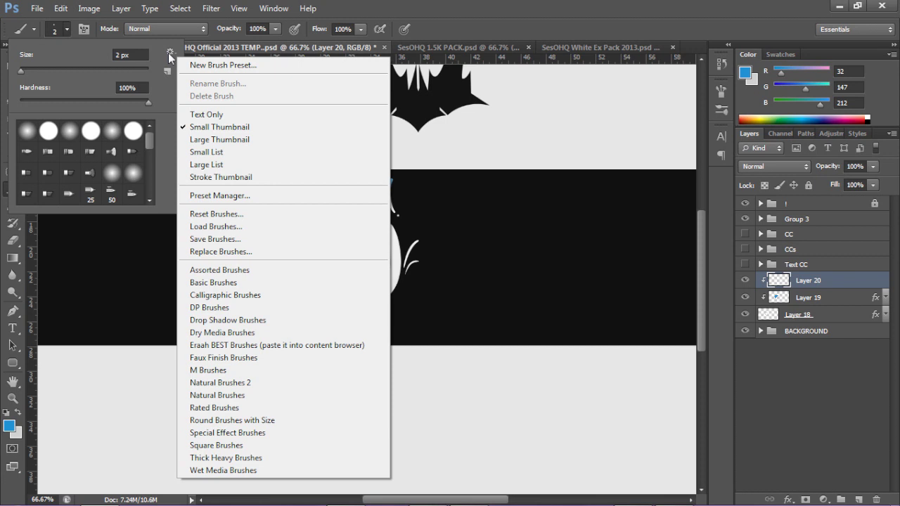
click(237, 345)
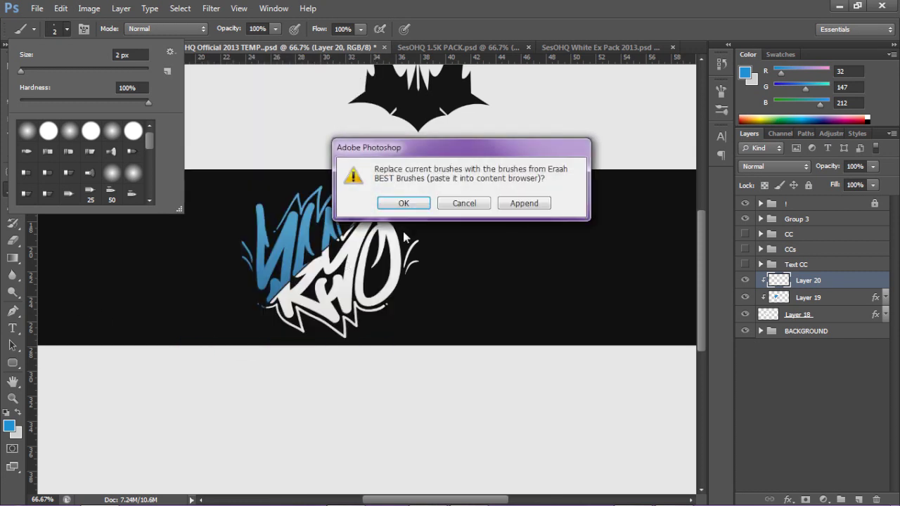
click(404, 203)
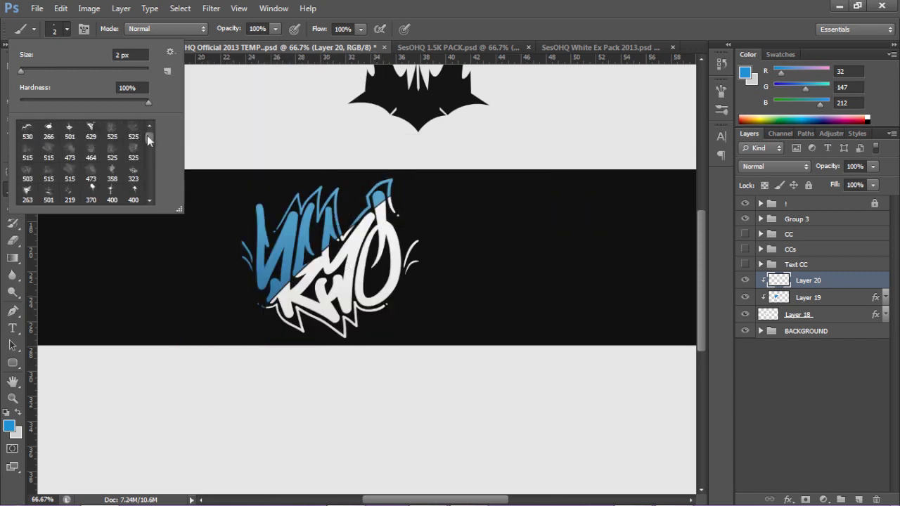
drag(147, 135, 147, 142)
click(133, 183)
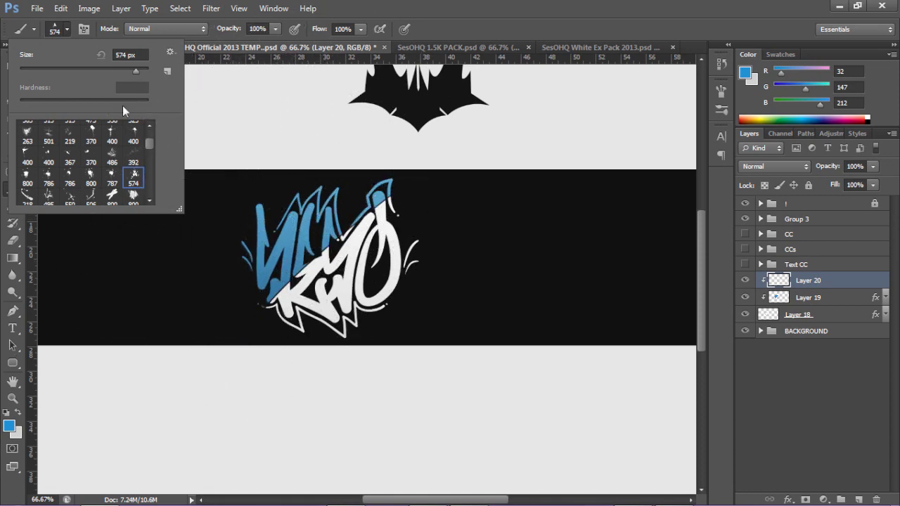
- Set the foreground colour to near-black 141414 and stamp splatters over several parts of the lettering on the new clipped layer
click(8, 425)
drag(451, 218, 351, 265)
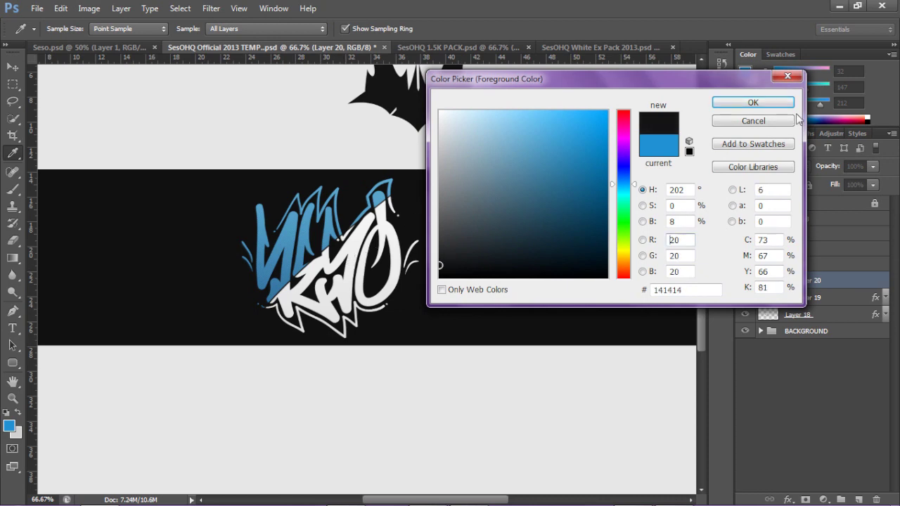
click(753, 103)
click(324, 204)
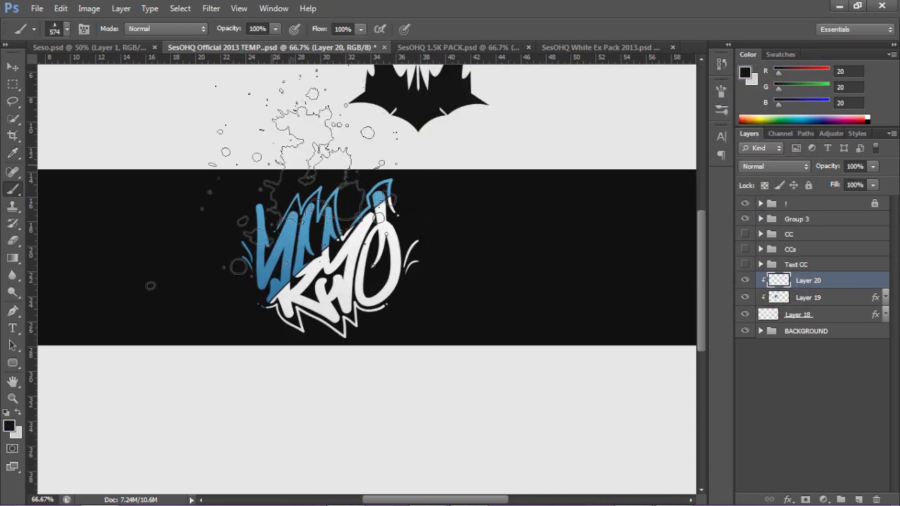
click(327, 316)
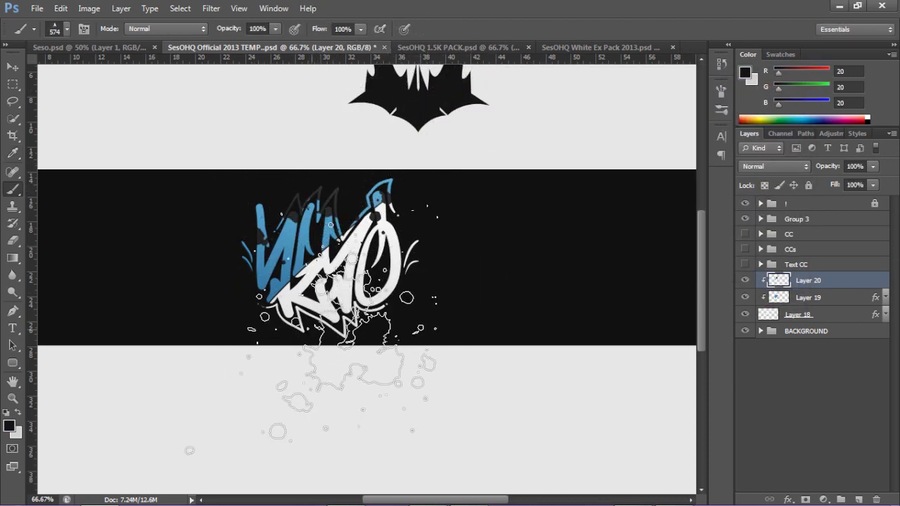
click(434, 270)
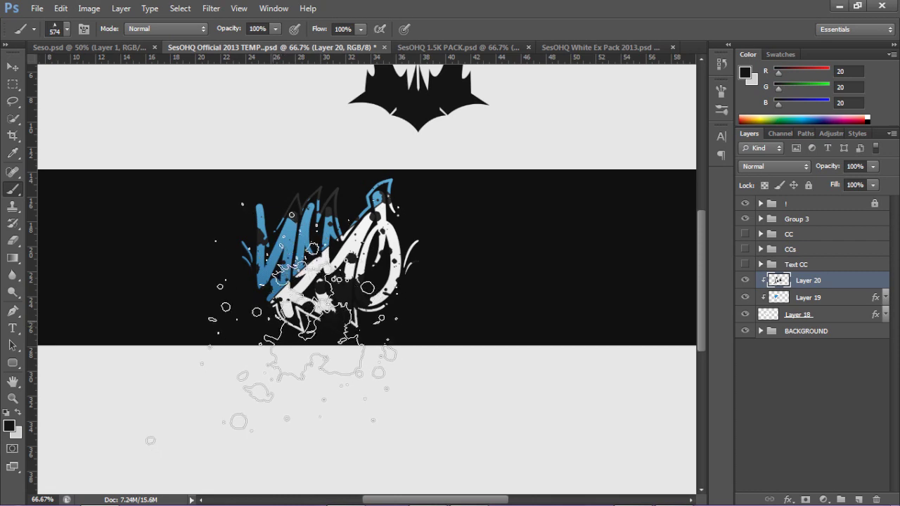
click(197, 295)
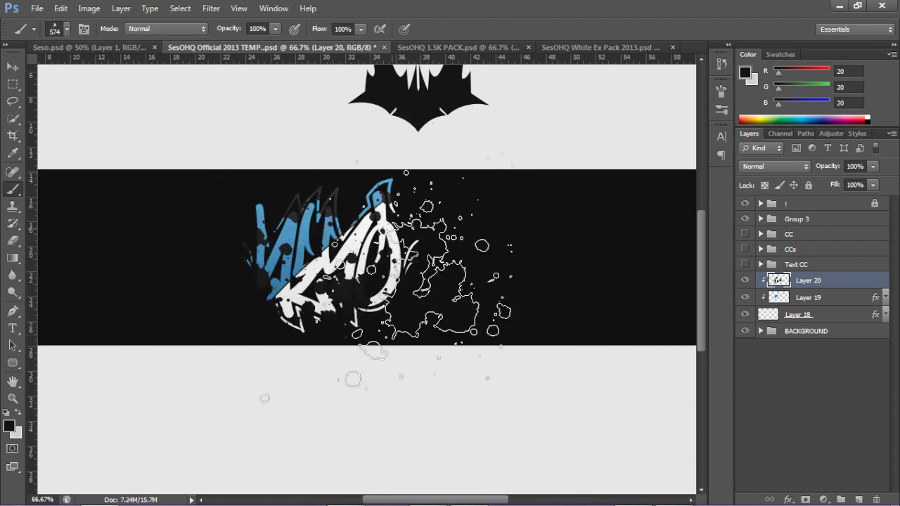
- Lower the splatter layer's opacity to 26%
key(v)
click(873, 166)
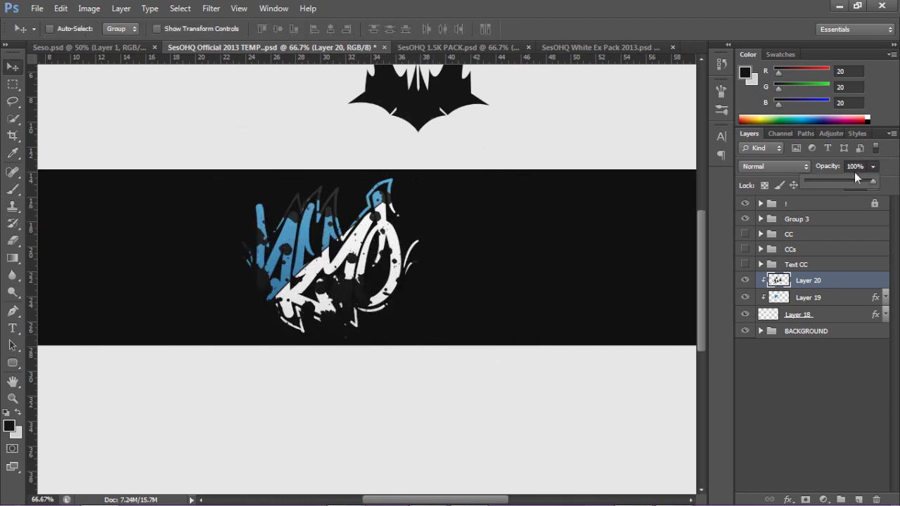
drag(840, 180, 834, 175)
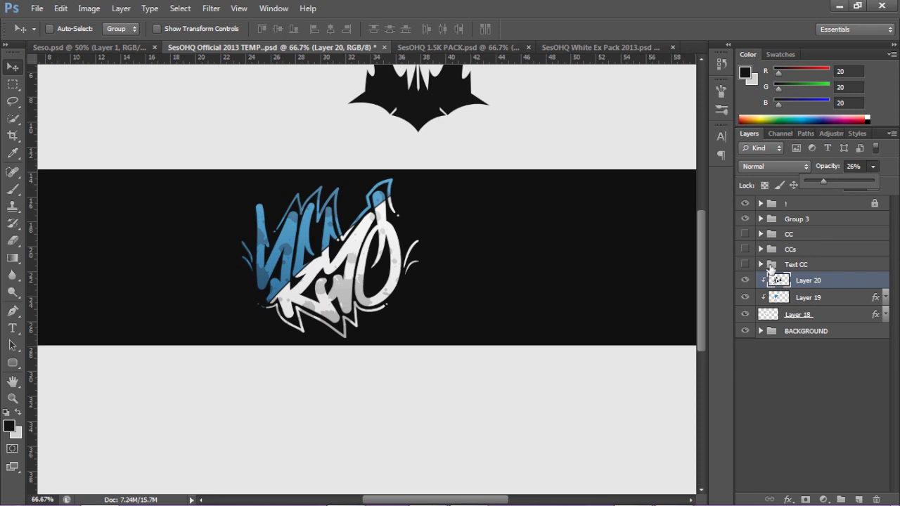
key(Return)
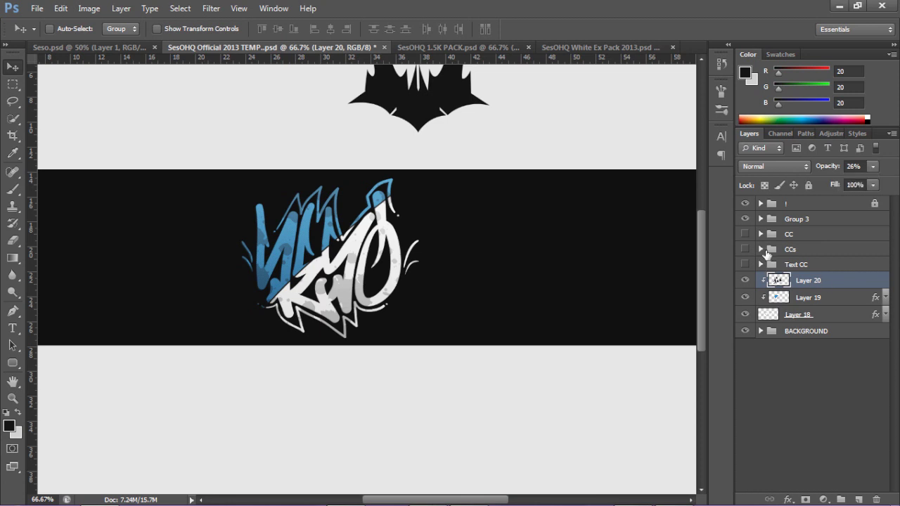
- Copy the SesO Grunges 5 layer from the Older Grunges group of SesOHQ 1.5K PACK.psd into the SesOHQ Official 2013 TEMP document
click(461, 48)
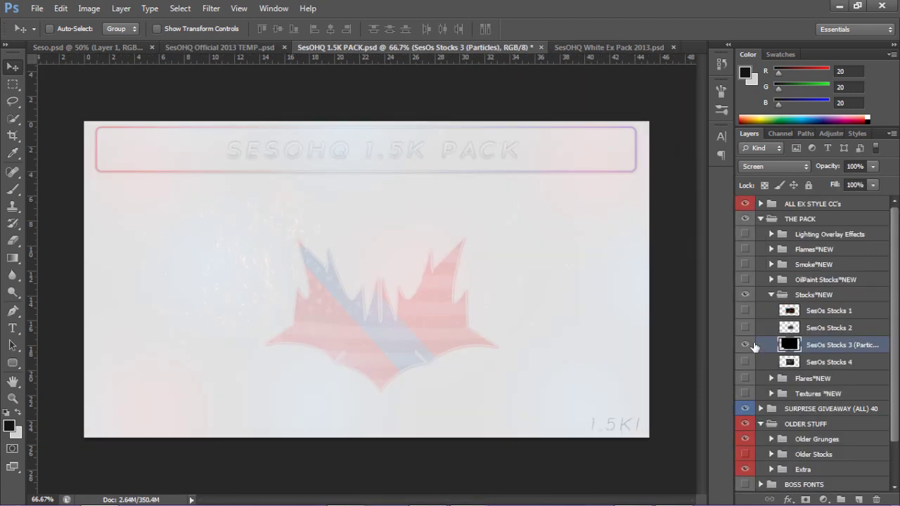
click(744, 344)
click(773, 295)
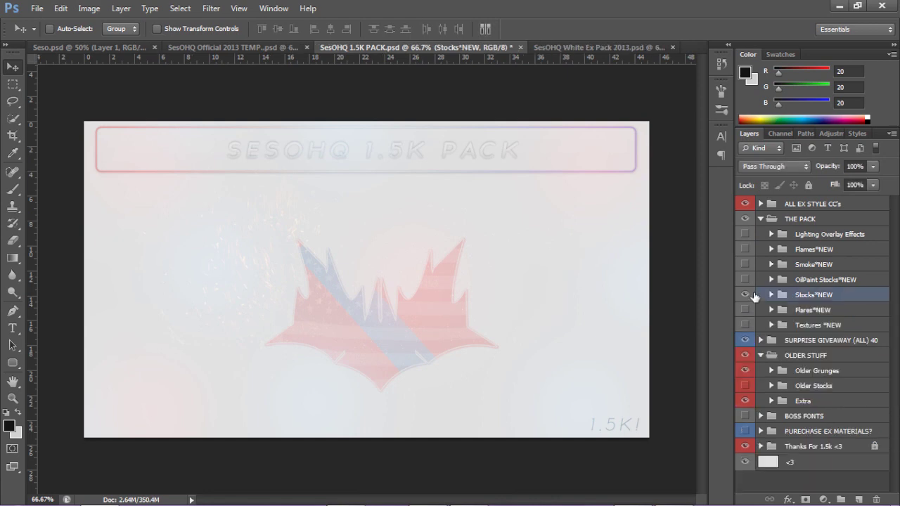
click(772, 371)
scroll(759, 384, down, 1)
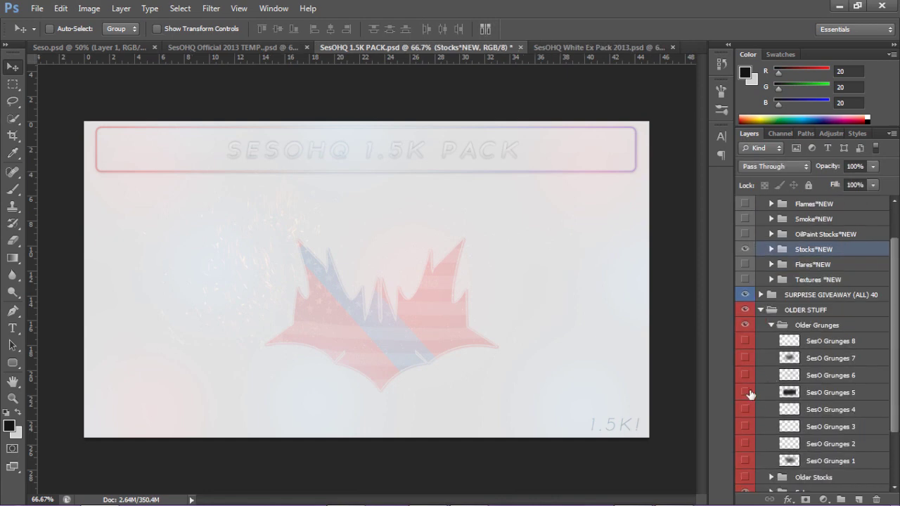
click(744, 394)
ctrl+click(396, 266)
drag(249, 73, 364, 227)
- Clip the SesO Grunges 5 layer to the lettering and shift the texture slightly over it
right_click(868, 288)
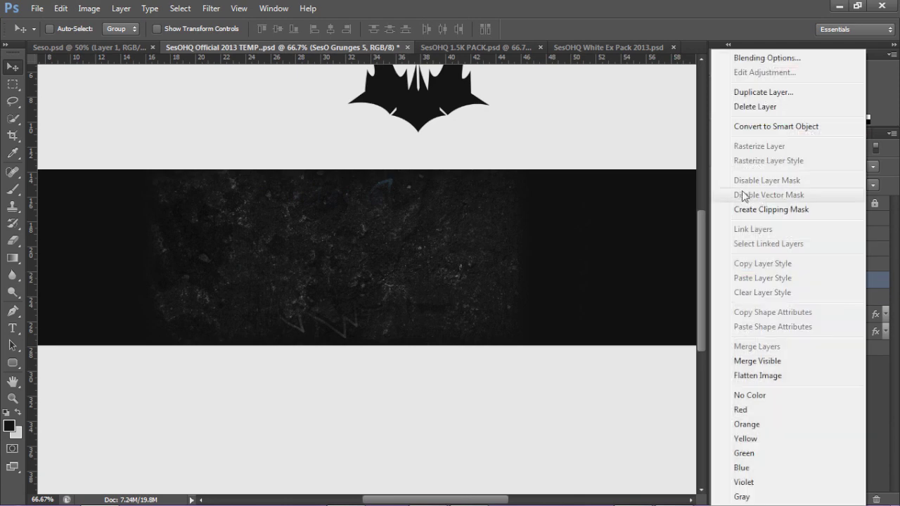
click(774, 209)
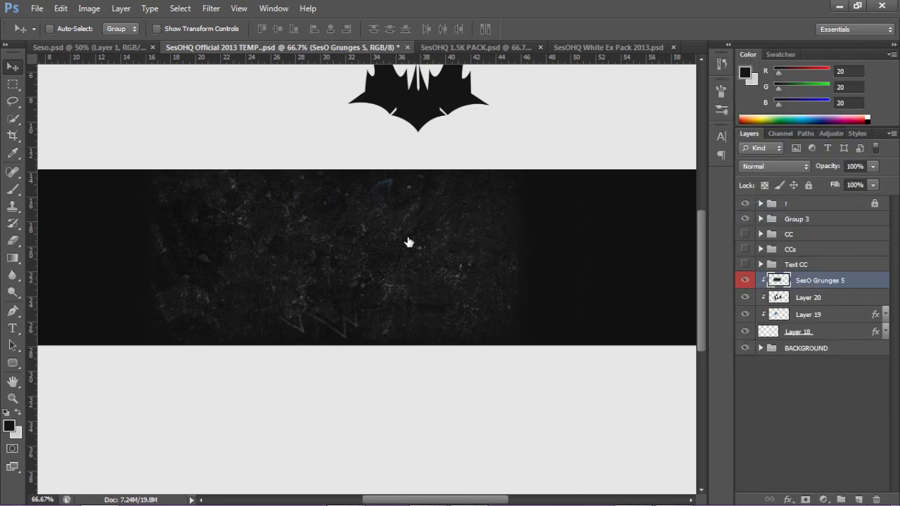
drag(401, 241, 410, 232)
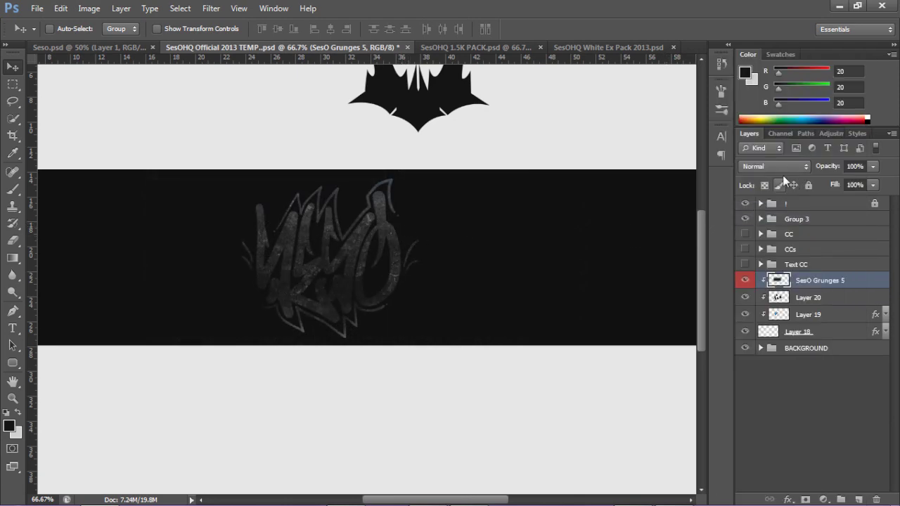
- Try the Overlay blend mode on the SesO Grunges 5 layer and return it to Normal
click(774, 166)
click(767, 164)
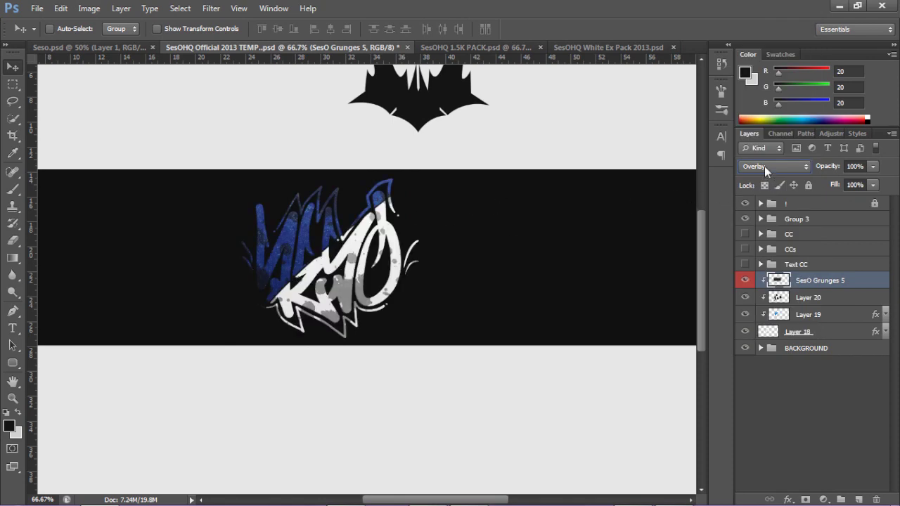
click(767, 169)
click(756, 6)
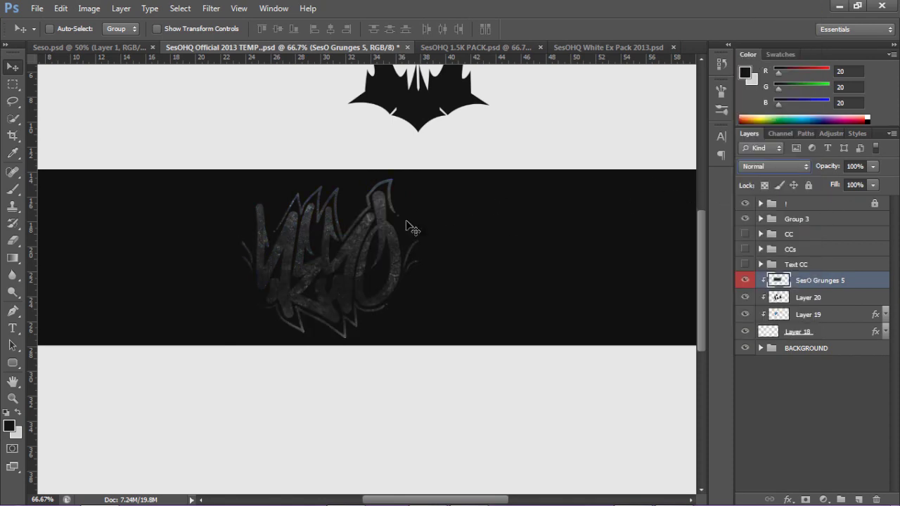
- Reduce the SesO Grunges 5 layer's opacity to 30%
click(873, 167)
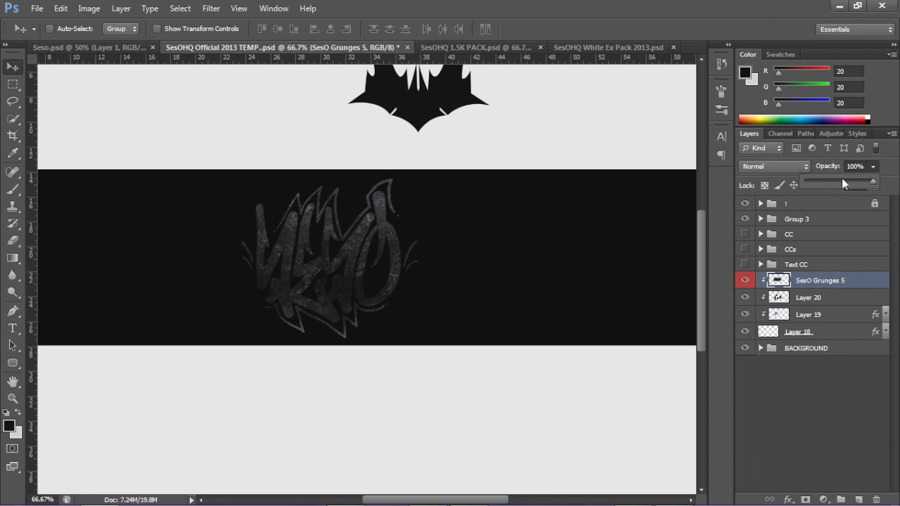
click(840, 181)
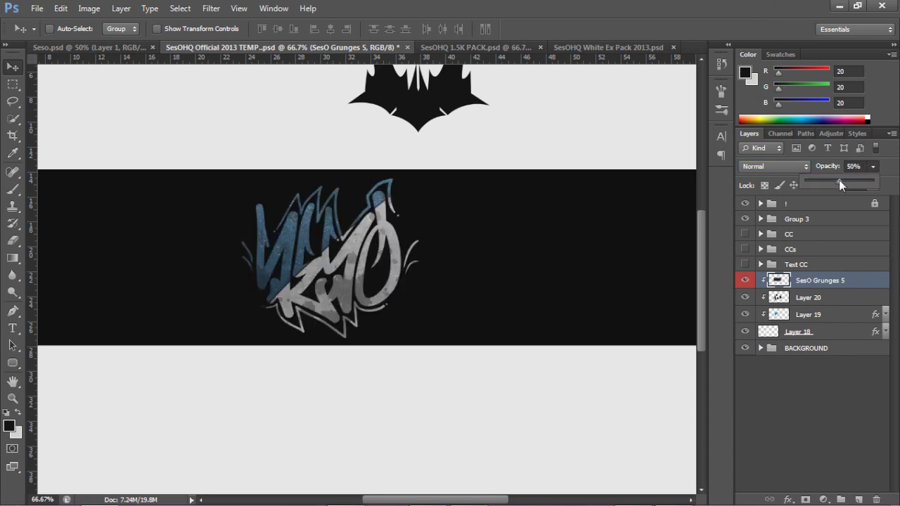
drag(834, 183, 826, 183)
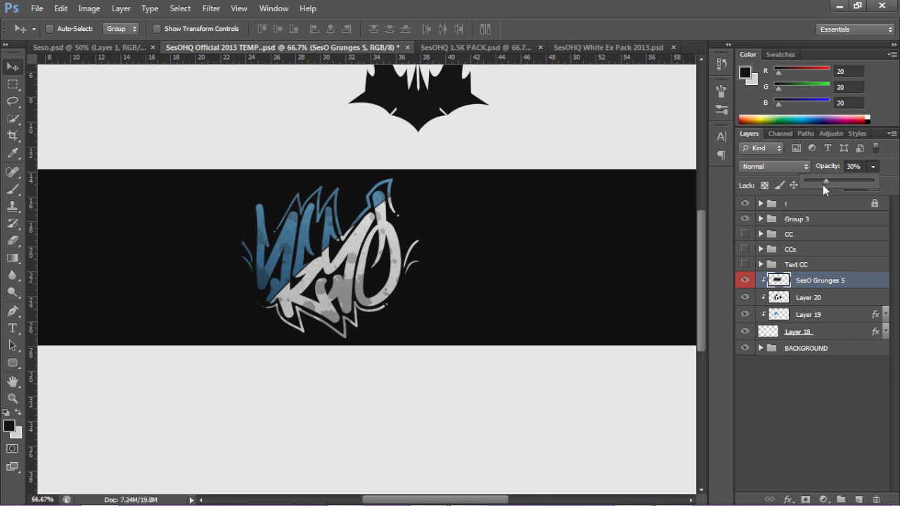
- Compare the lettering with and without the SesO Grunges 5 texture by switching the layer's visibility repeatedly
key(z)
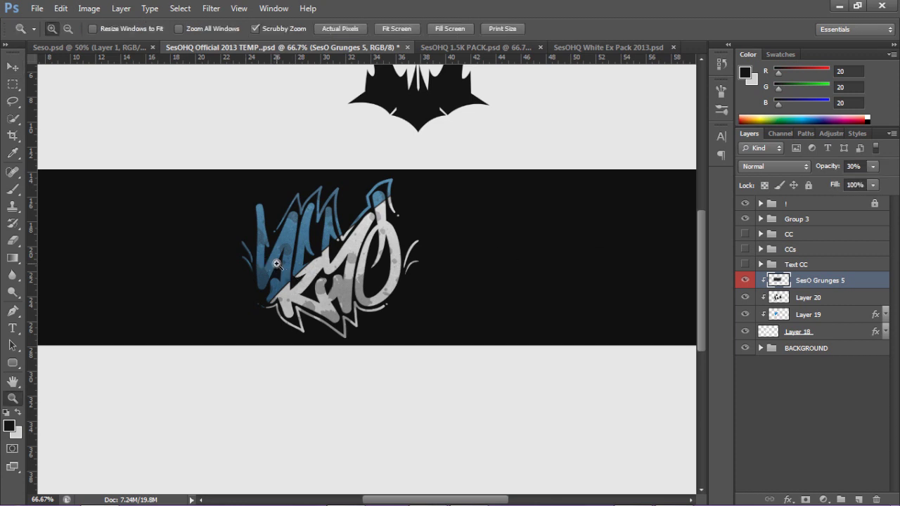
click(277, 264)
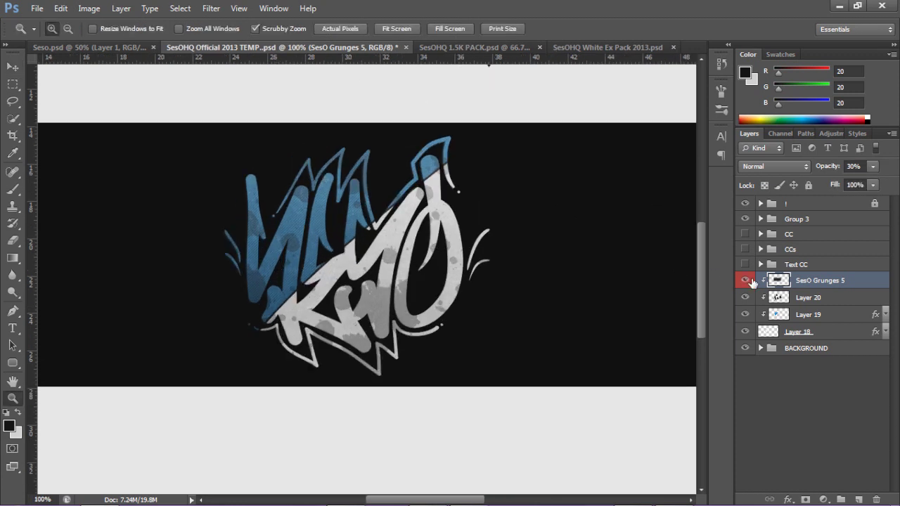
click(747, 281)
click(747, 282)
click(748, 282)
click(748, 281)
click(748, 281)
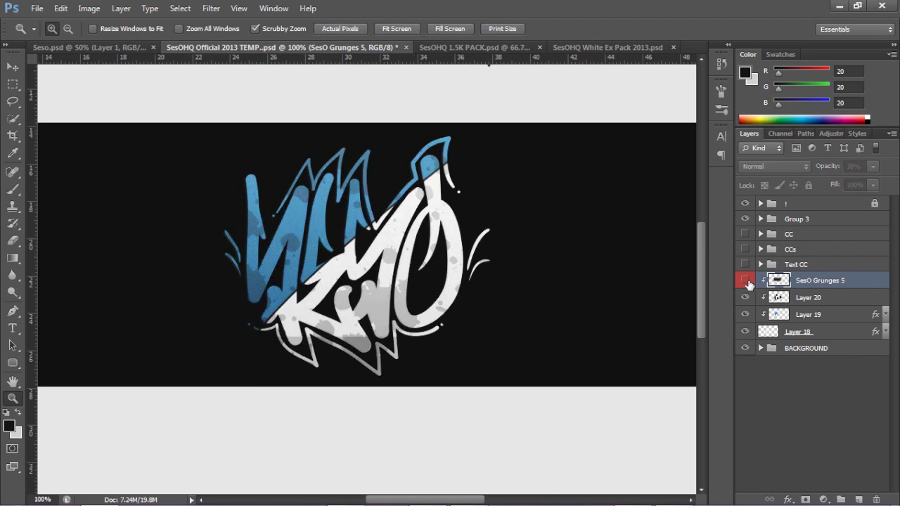
- Show the SesO Grunges 5 texture layer again
click(748, 281)
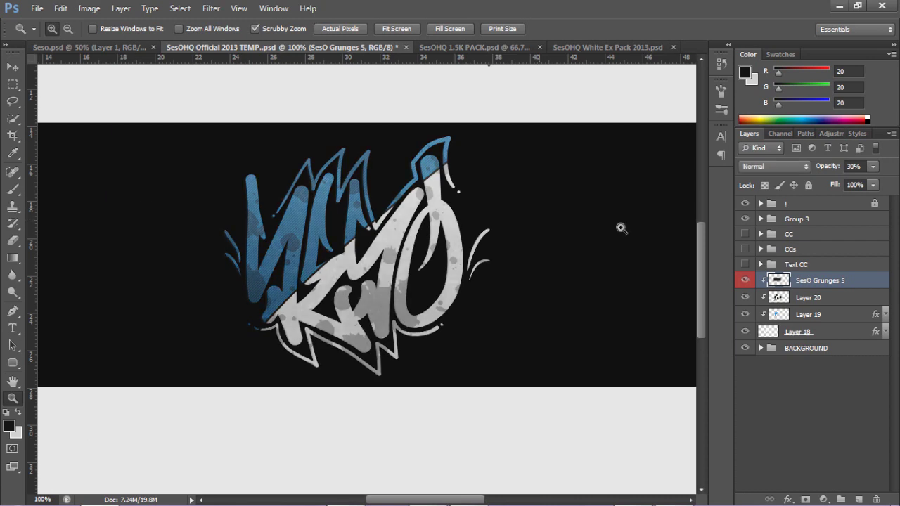
key(v)
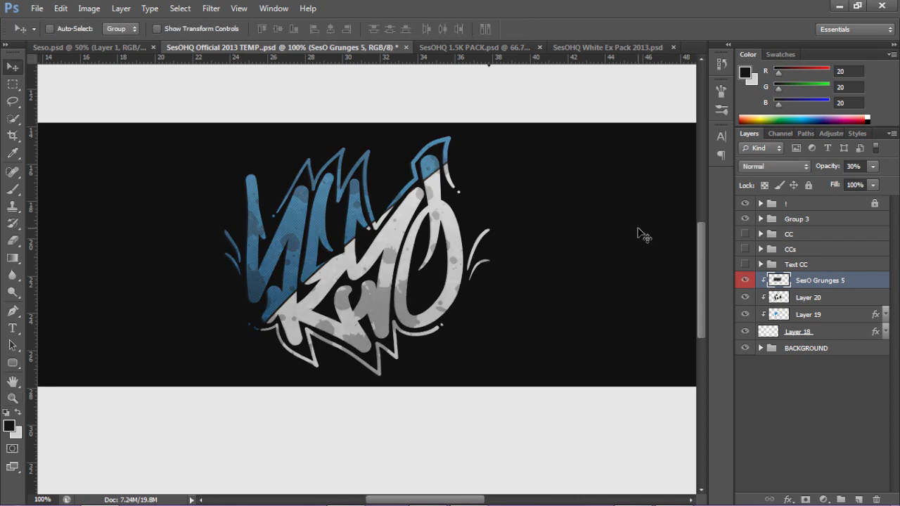
- Expand Group 3 and examine the Gradient Map 20 adjustment's gradient
click(760, 218)
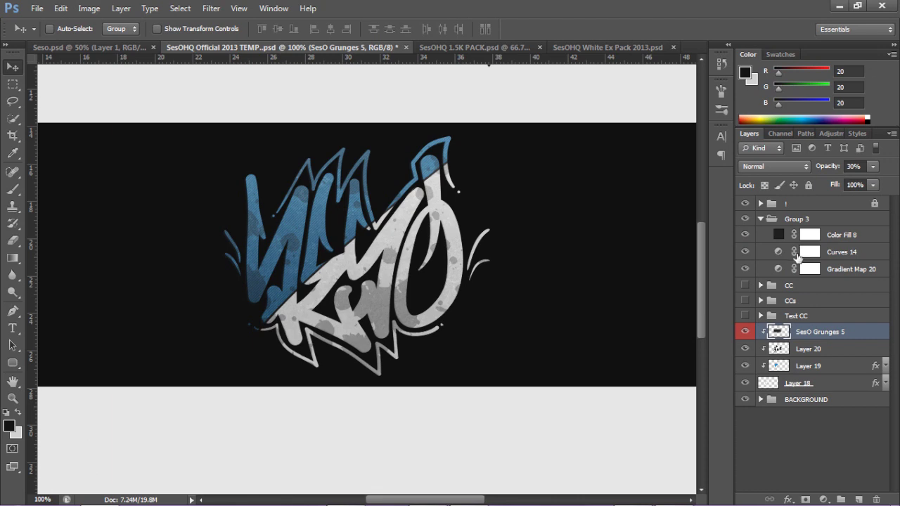
click(832, 269)
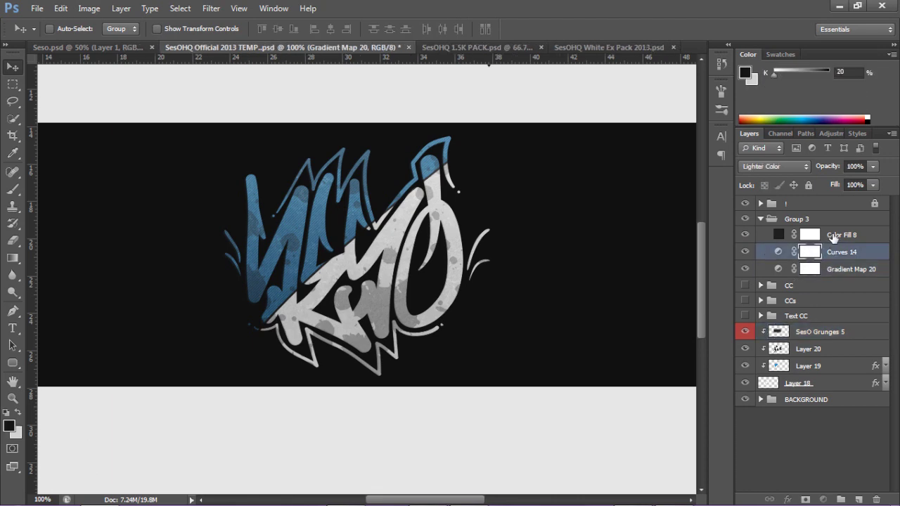
click(833, 241)
double_click(778, 269)
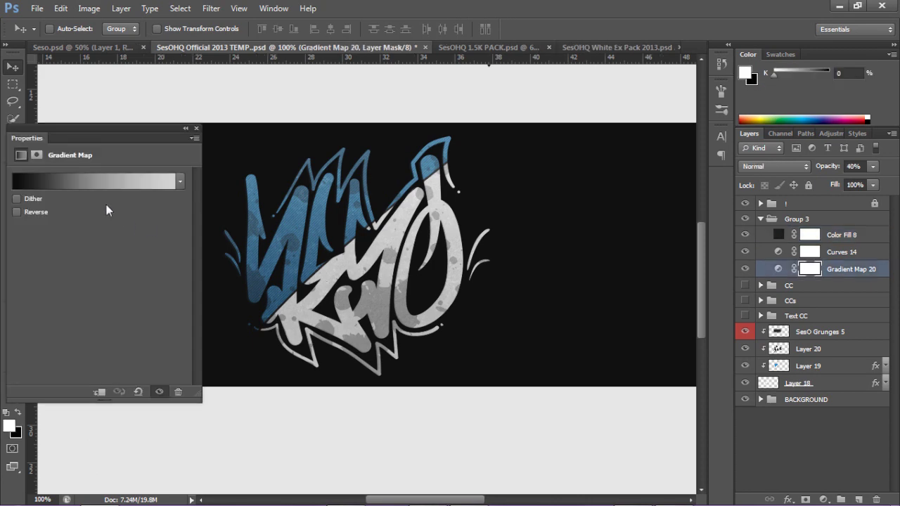
click(89, 183)
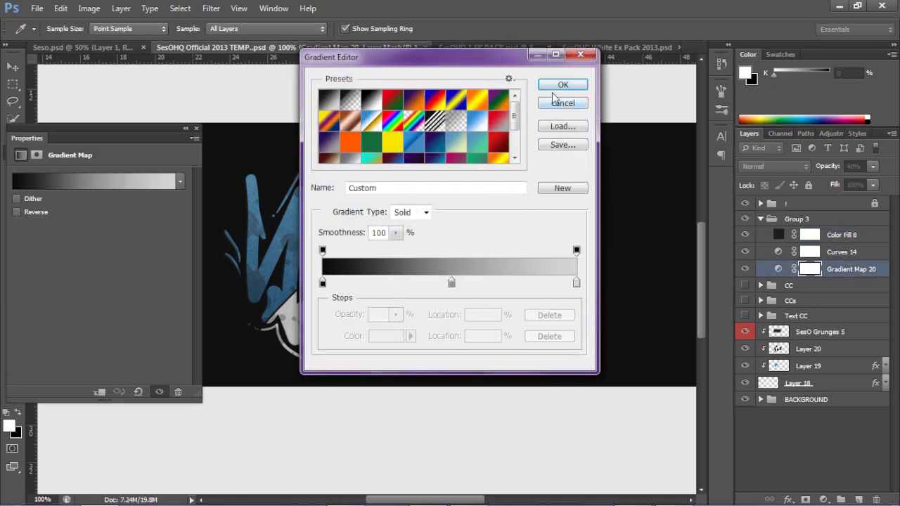
click(556, 87)
click(197, 129)
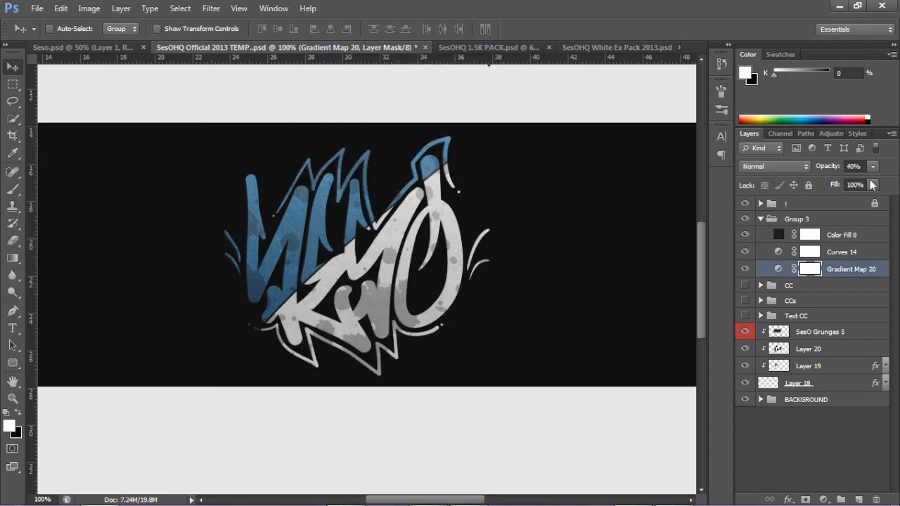
- Examine the Curves 14 curve and the Color Fill 8 colour, and collapse Group 3
double_click(779, 251)
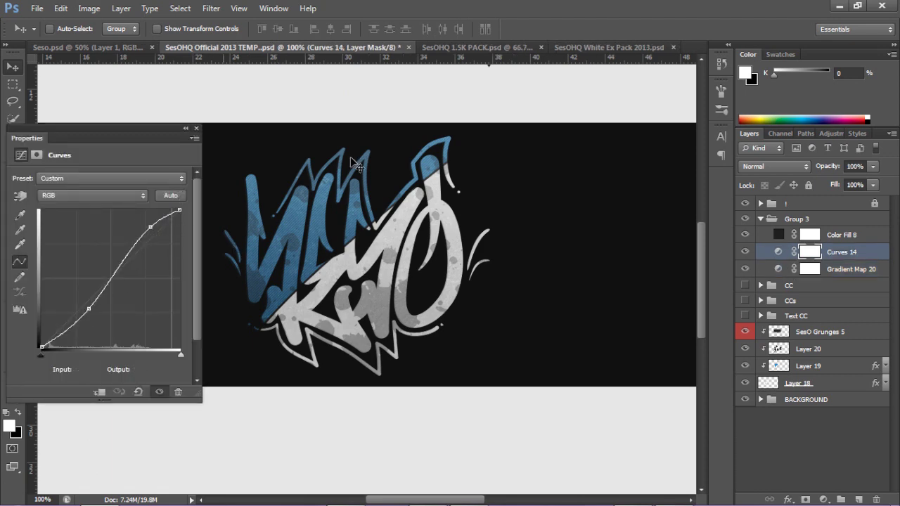
click(194, 130)
click(777, 237)
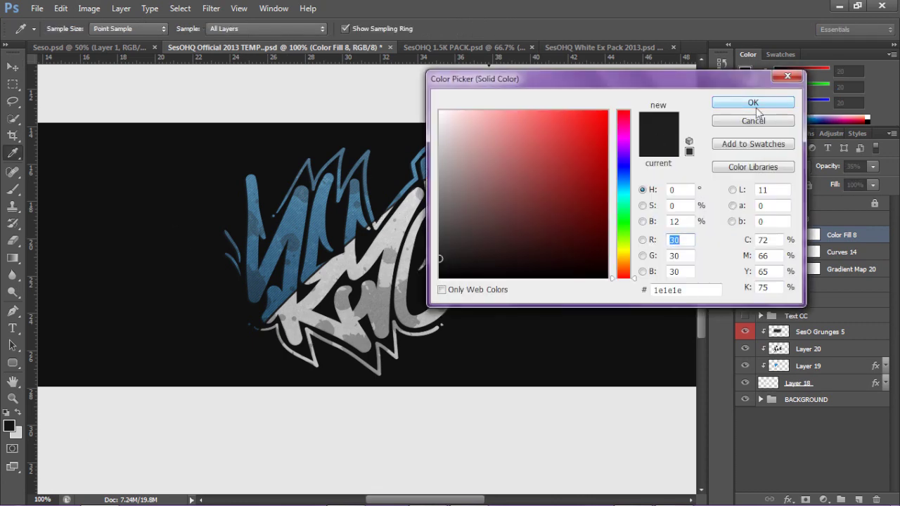
click(751, 102)
click(762, 219)
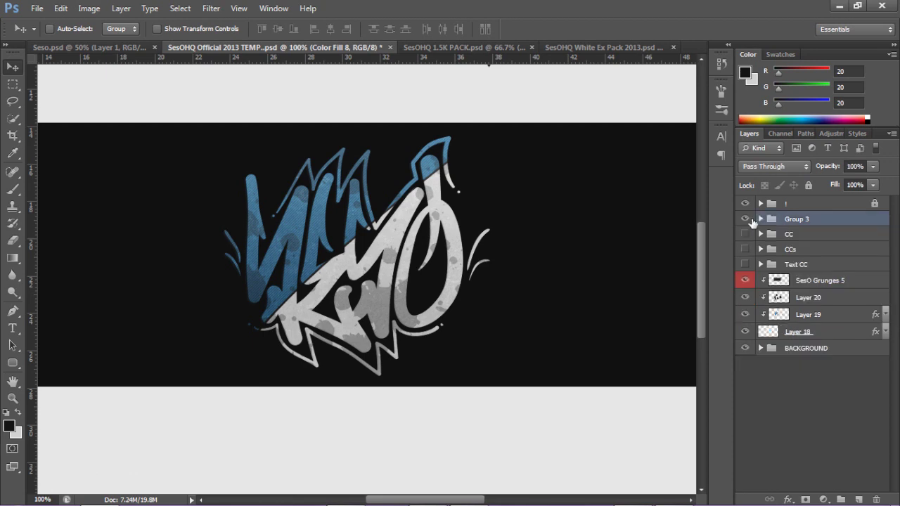
- Compare the banner with and without Group 3's colour adjustments by switching the group's visibility
click(746, 219)
click(746, 220)
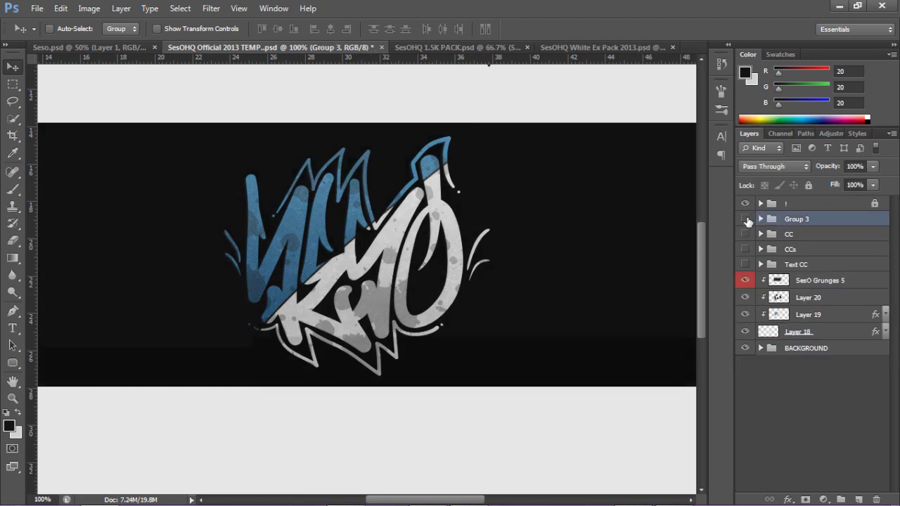
click(745, 220)
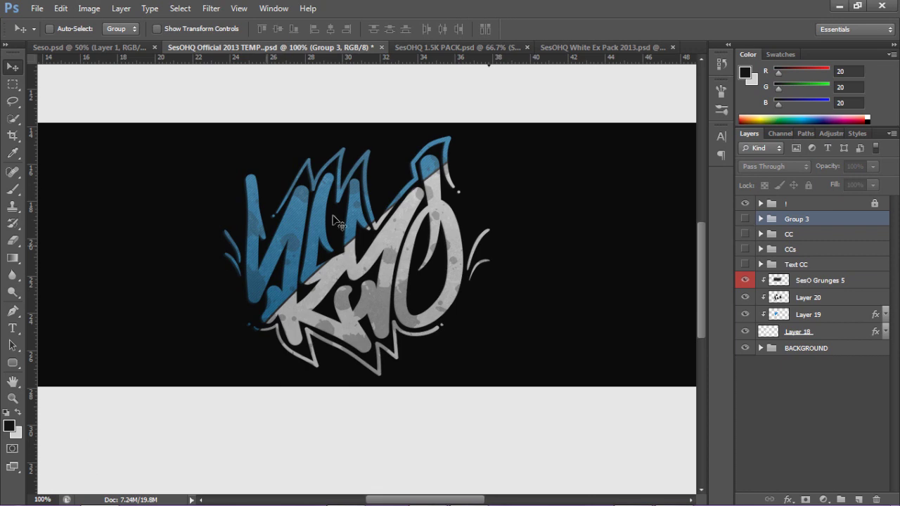
click(744, 218)
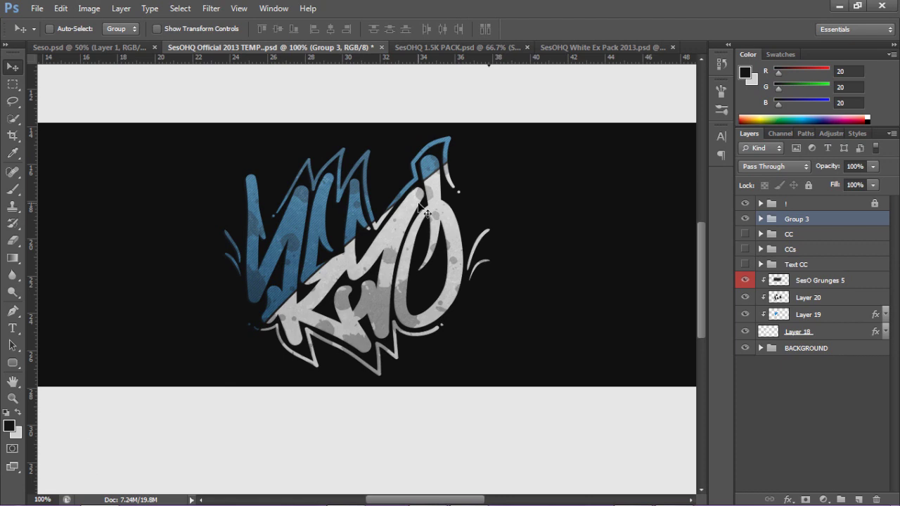
- With the SesO Grunges 5 layer selected, draw a gently waving open path with the Pen tool beside the lettering, over the banner's empty right part
click(818, 283)
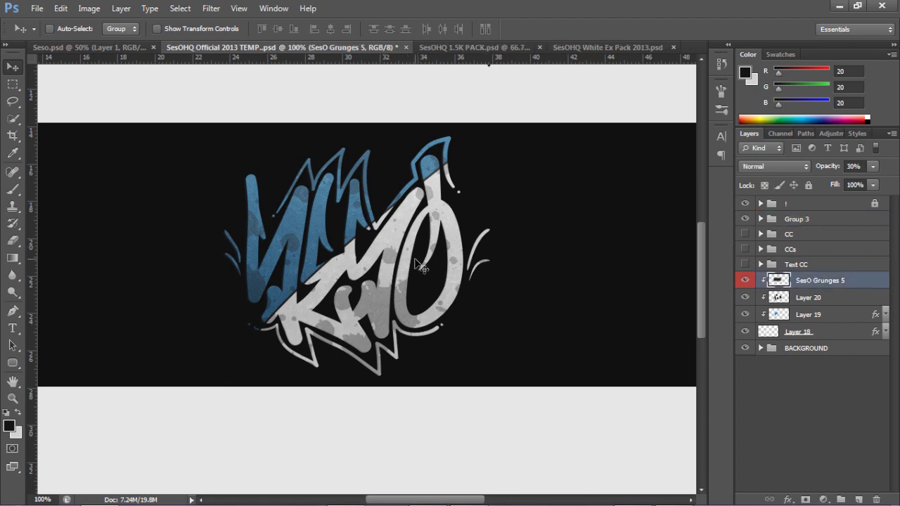
key(ctrl+minus)
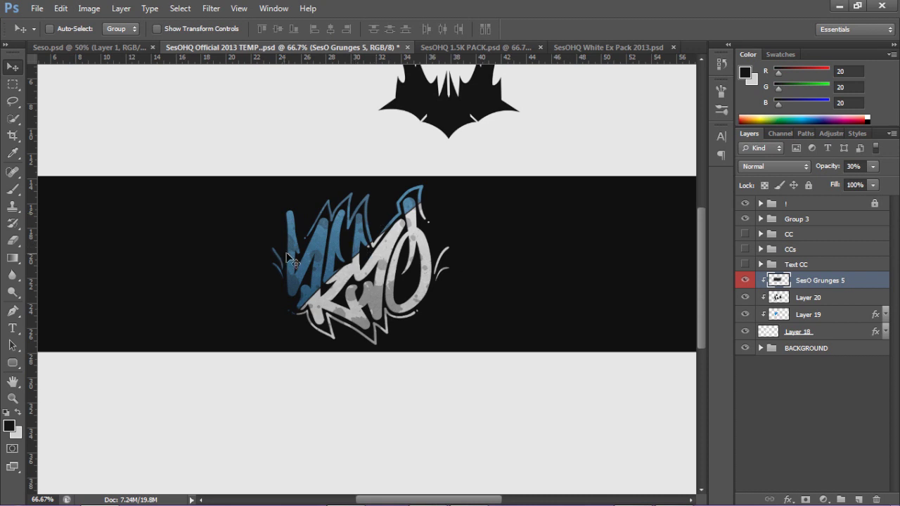
drag(436, 503, 462, 503)
key(p)
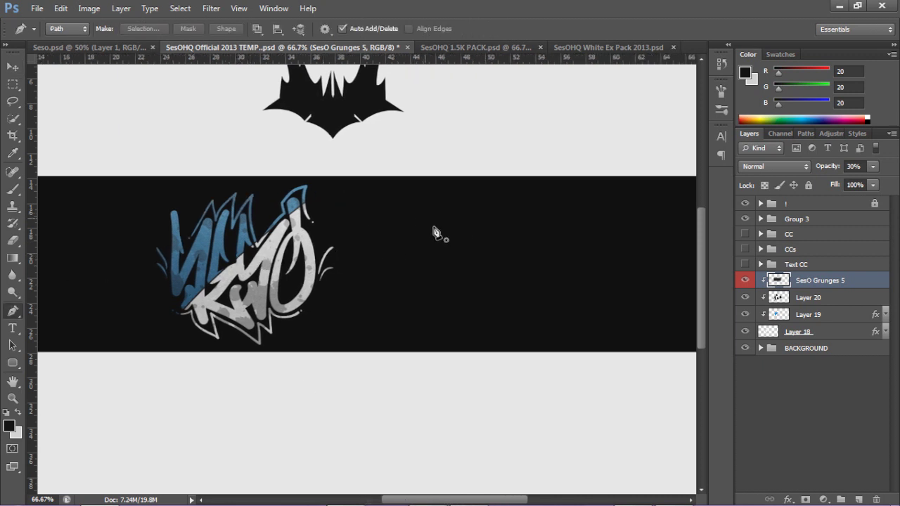
click(386, 268)
drag(449, 273, 526, 270)
key(Return)
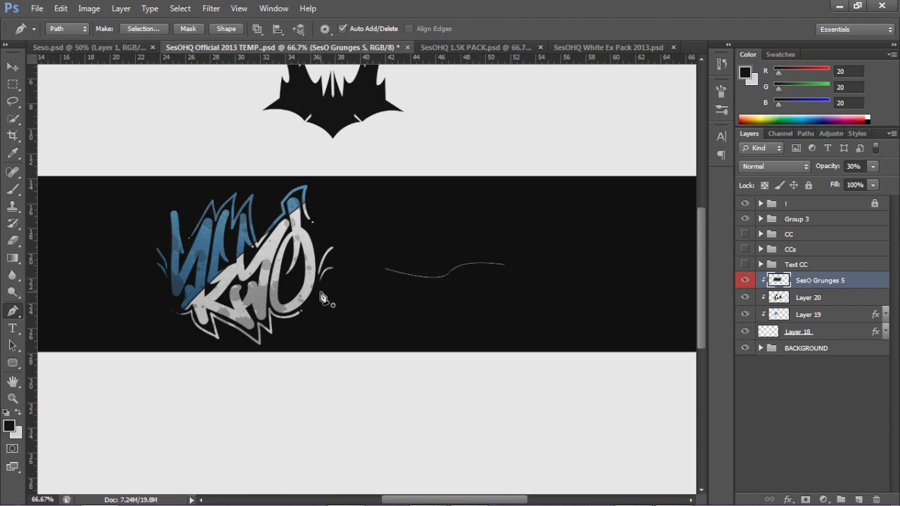
- Add a new layer above SesO Grunges 5, restore the default brush presets and choose a soft round brush at 2 px
click(858, 499)
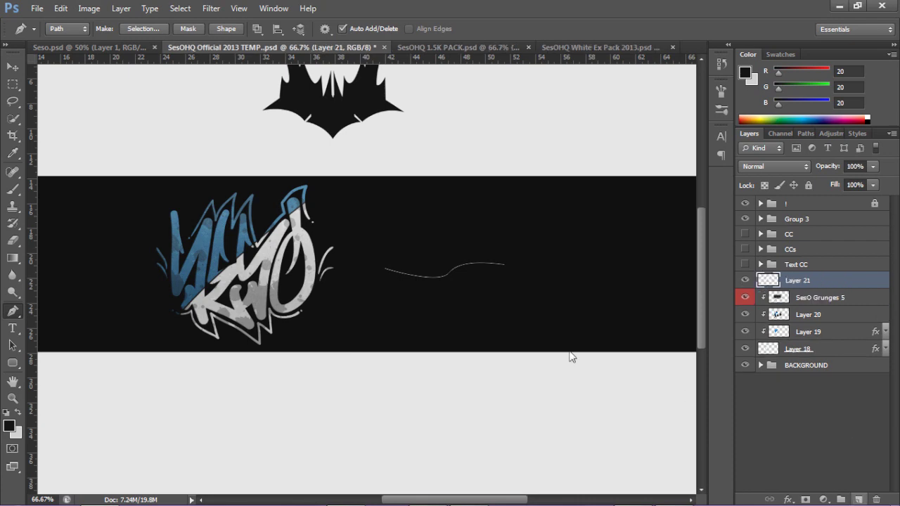
key(b)
click(66, 29)
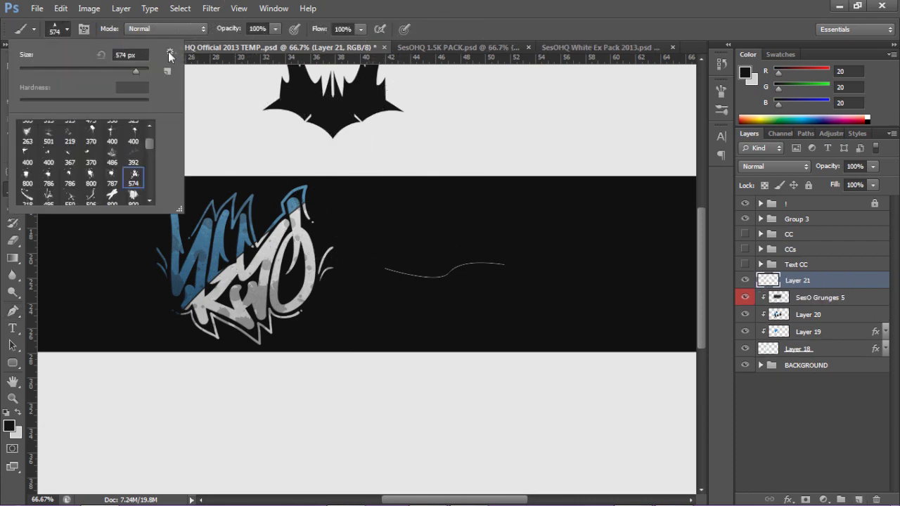
click(169, 51)
click(220, 214)
click(424, 185)
click(112, 131)
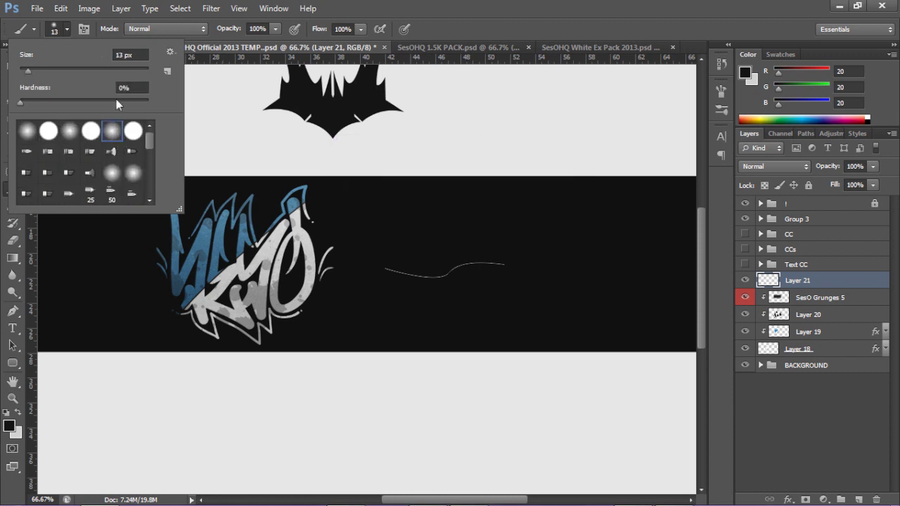
click(125, 55)
text(2)
key(Tab)
key(Return)
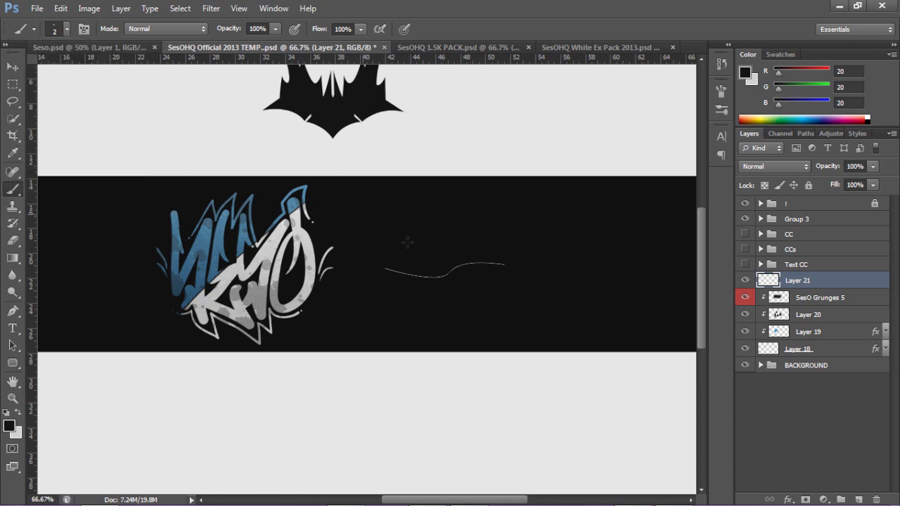
- Set the foreground colour to the lettering's blue, #3f6c88, sampled from the artwork
key(p)
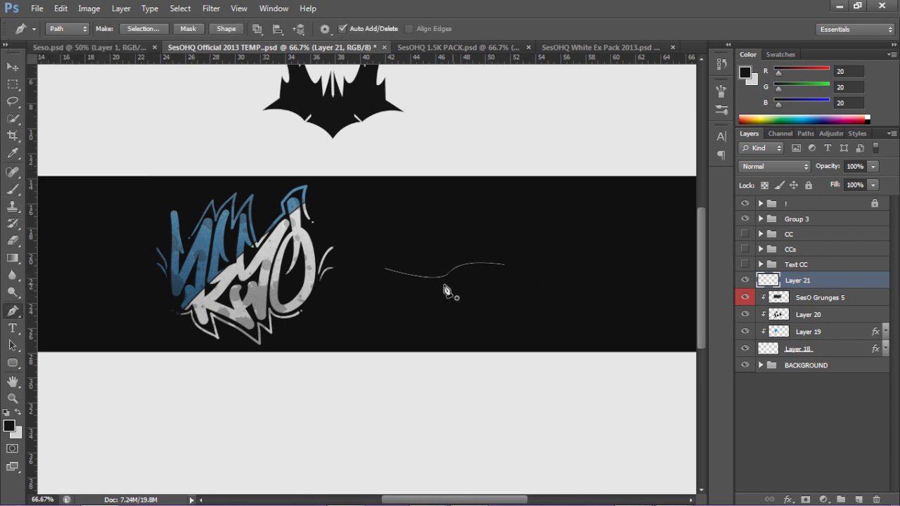
click(9, 425)
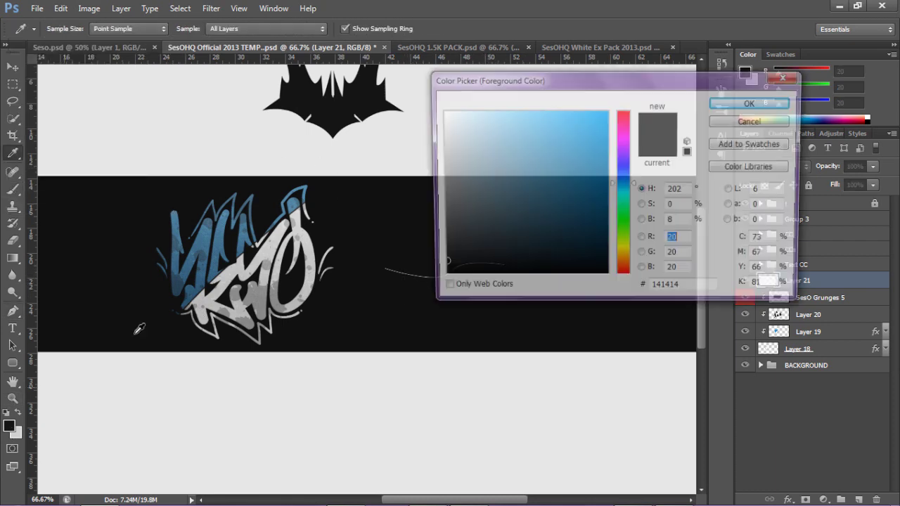
click(222, 236)
click(753, 103)
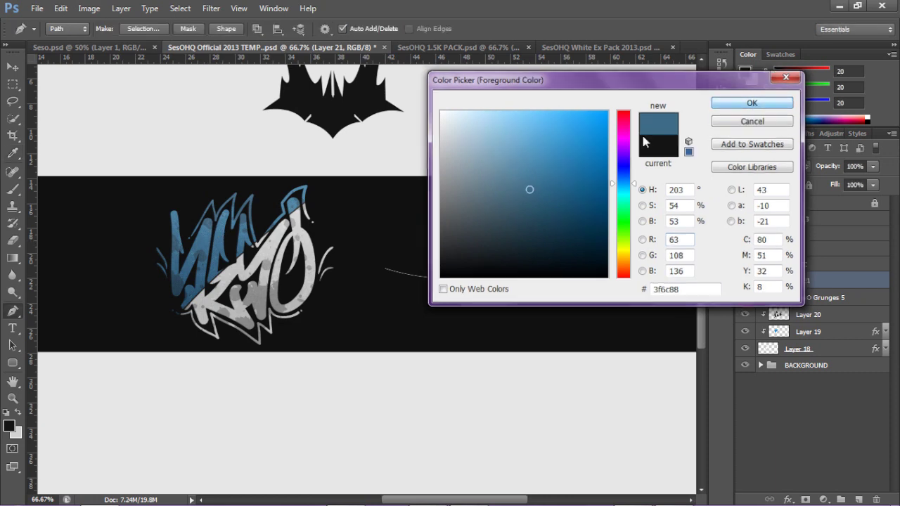
- Stroke the wavy path with the Brush, leaving Simulate Pressure off, and delete the path
right_click(570, 201)
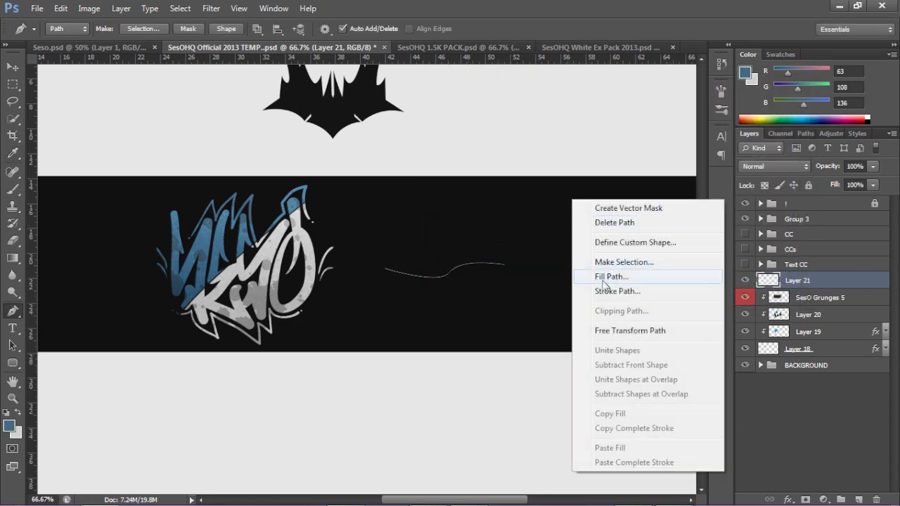
click(642, 292)
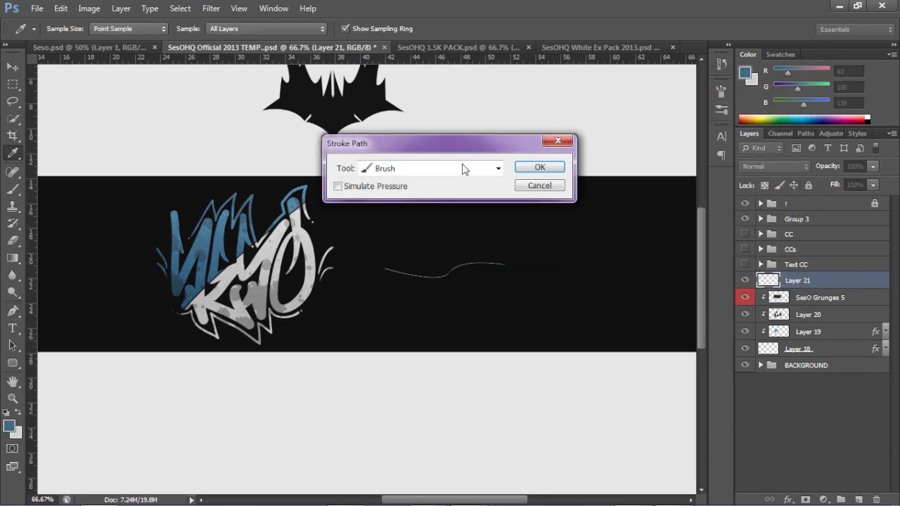
click(370, 173)
click(411, 191)
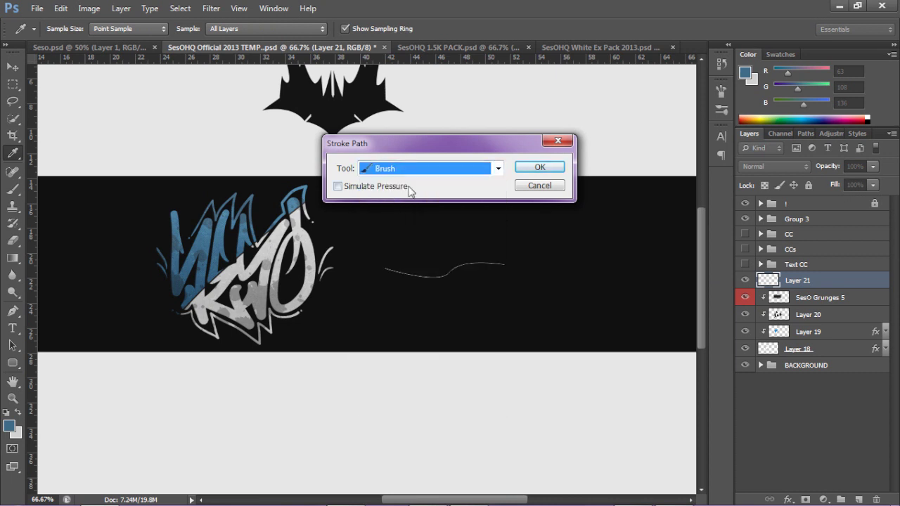
click(540, 167)
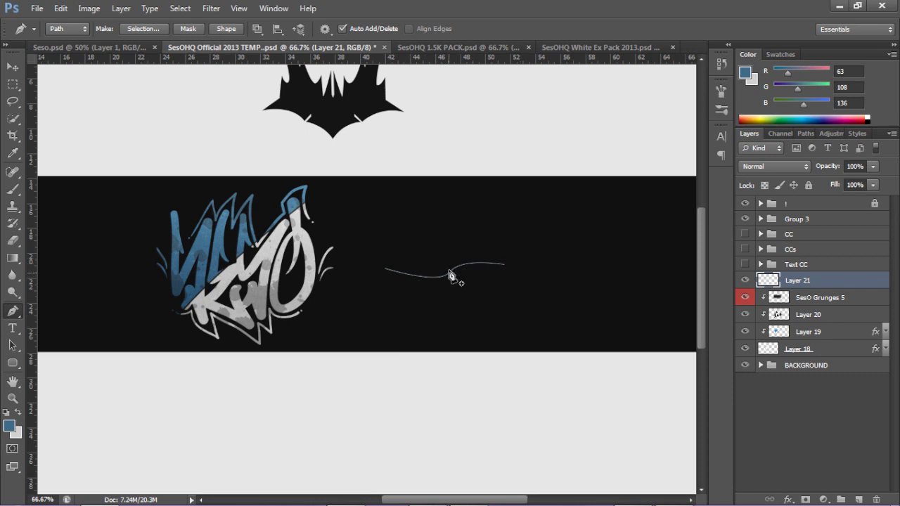
right_click(427, 235)
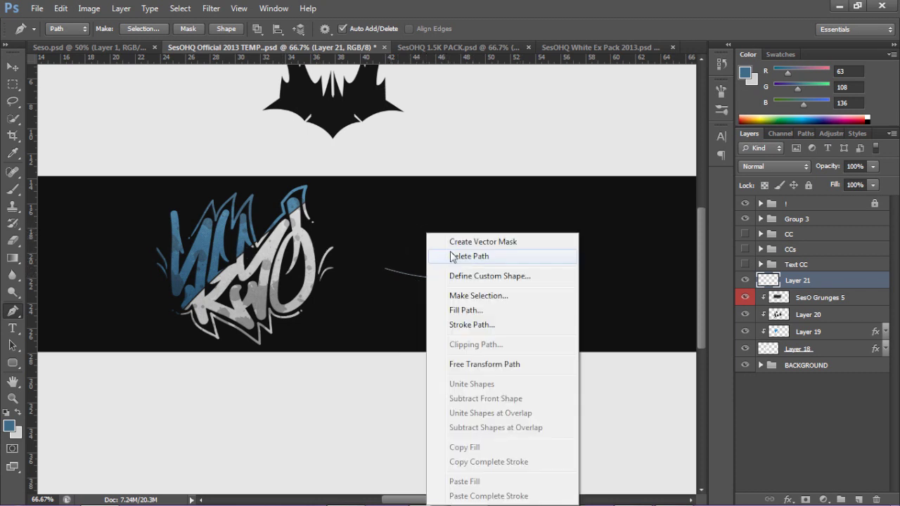
click(451, 258)
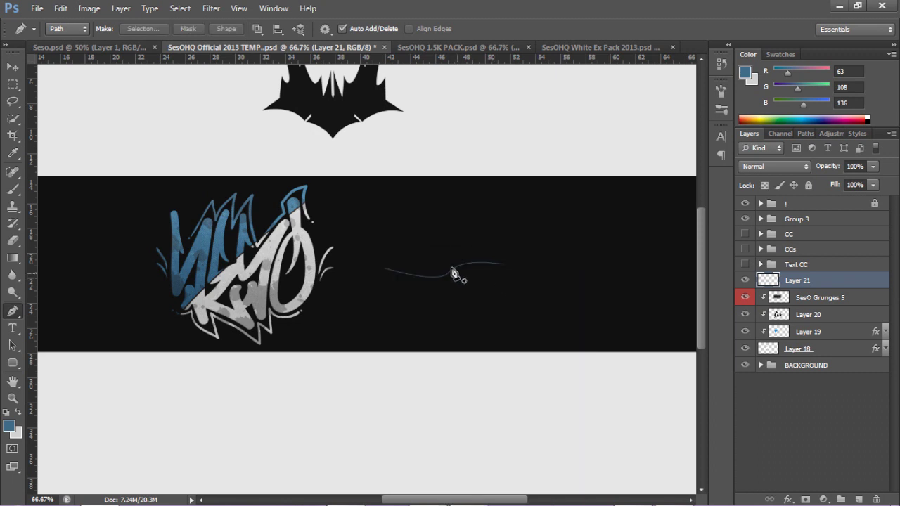
- Move the stroked blue line slightly closer to the lettering and a little lower on the banner
key(v)
drag(438, 264, 453, 279)
key(z)
click(452, 287)
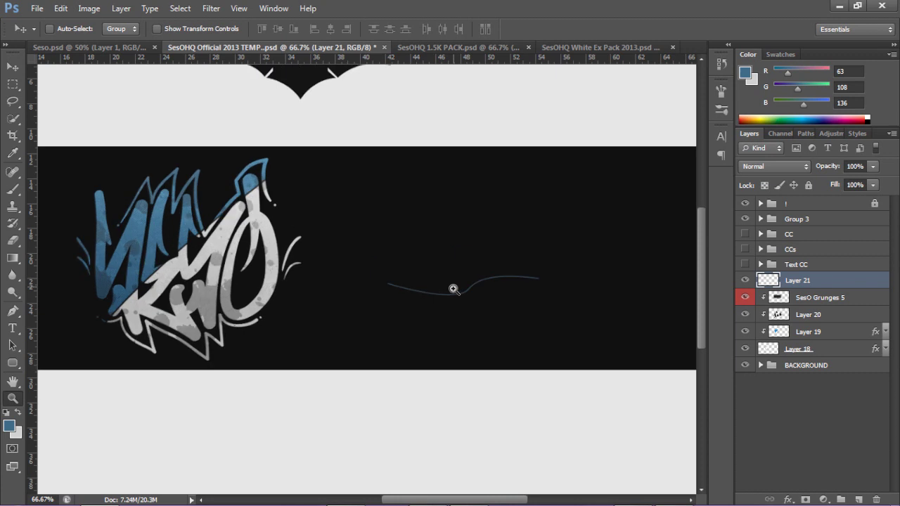
key(v)
mouse_move(484, 294)
mouse_down()
mouse_move(354, 312)
mouse_move(208, 362)
mouse_move(316, 345)
mouse_move(437, 284)
mouse_up()
- On a new layer, paint two blue dots below the line's left end and two above its right end, one larger and one smaller each
click(859, 500)
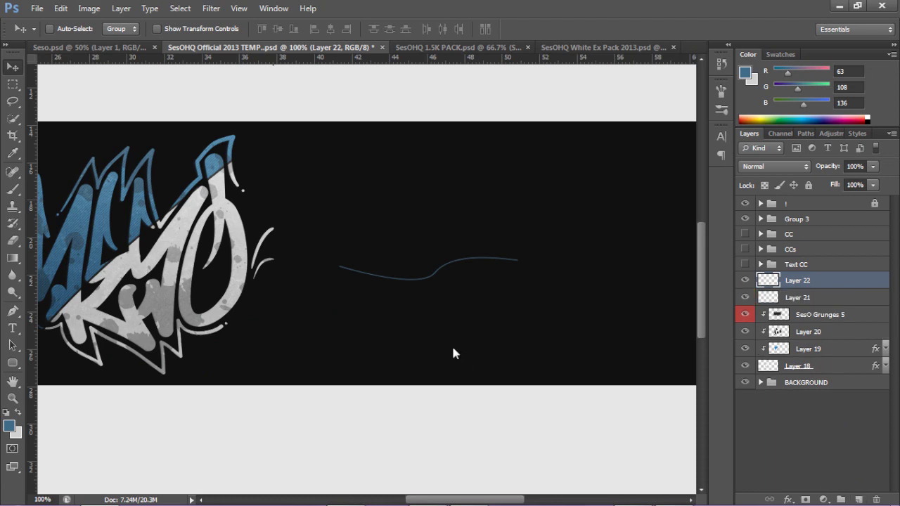
key(b)
mouse_move(334, 295)
mouse_down()
mouse_move(328, 287)
mouse_move(354, 290)
mouse_up()
click(351, 285)
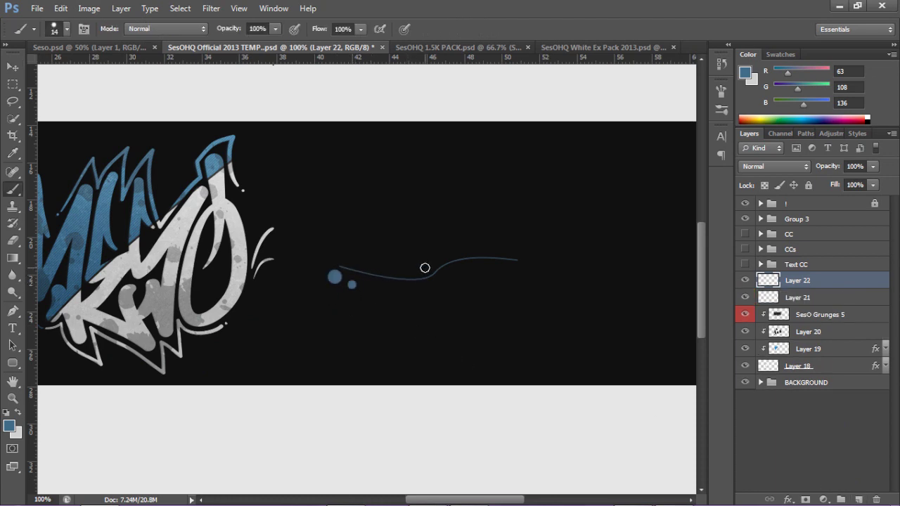
mouse_move(501, 252)
mouse_down()
mouse_move(511, 256)
mouse_move(511, 247)
mouse_move(492, 251)
mouse_move(491, 244)
mouse_up()
click(511, 248)
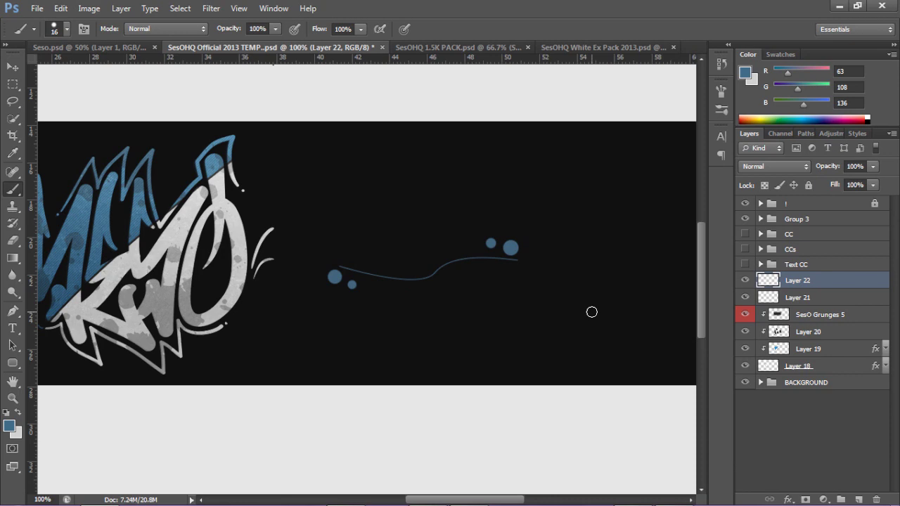
key(v)
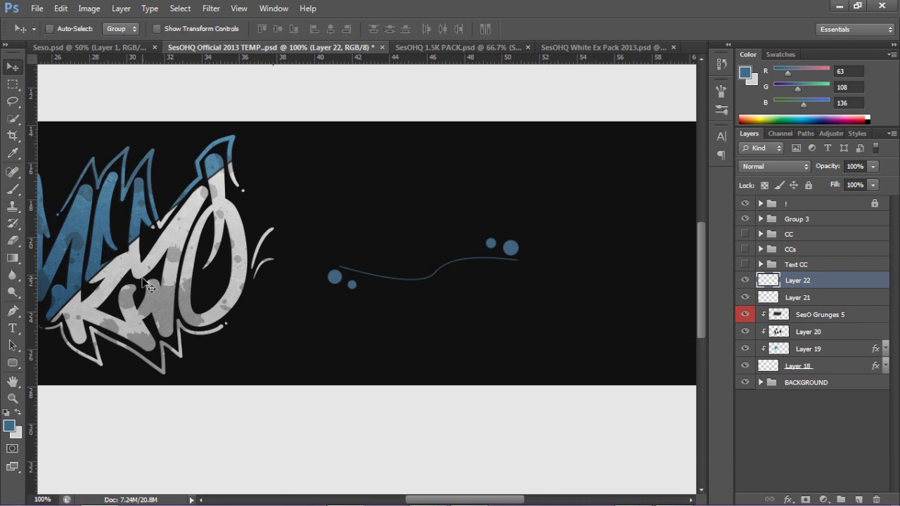
- Delete both layers of the ornament, the blue wavy line and its dots
shift+click(801, 298)
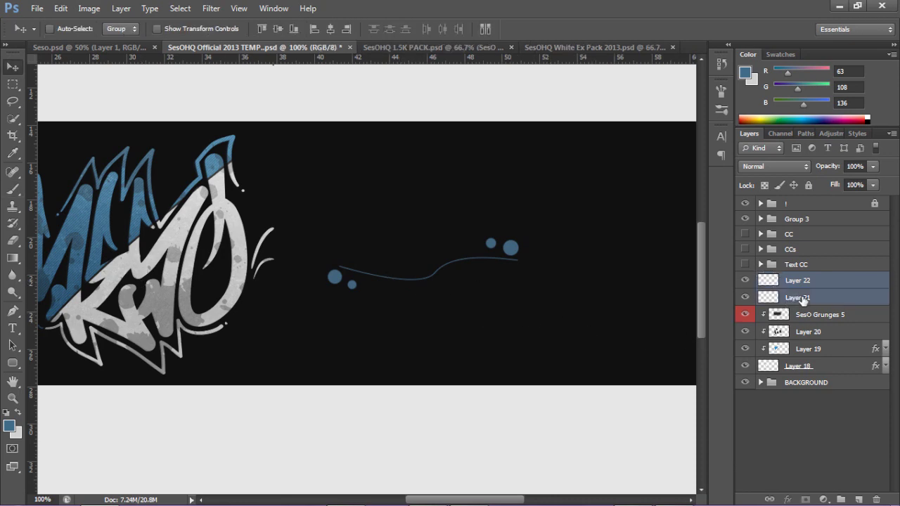
key(Delete)
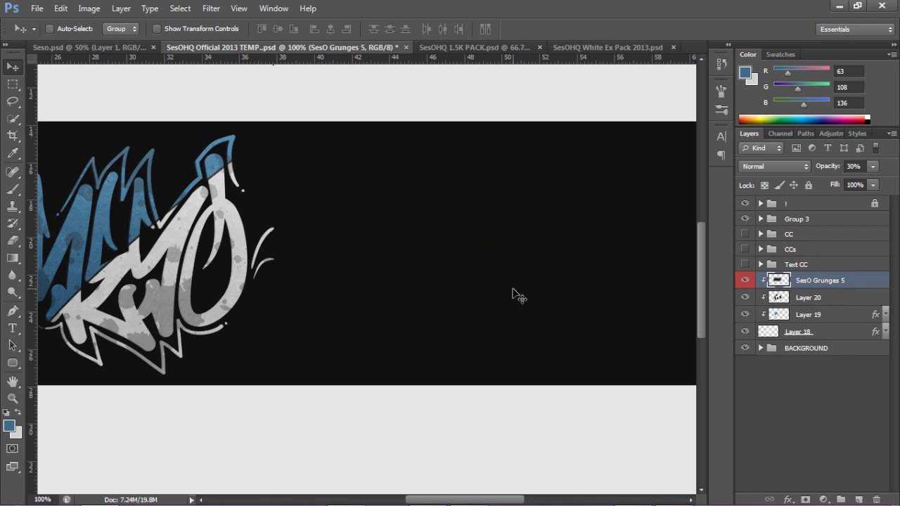
- Start a line of text on the banner beside the lettering's lower part and set its colour to light grey
key(ctrl+minus)
drag(461, 502, 447, 502)
key(t)
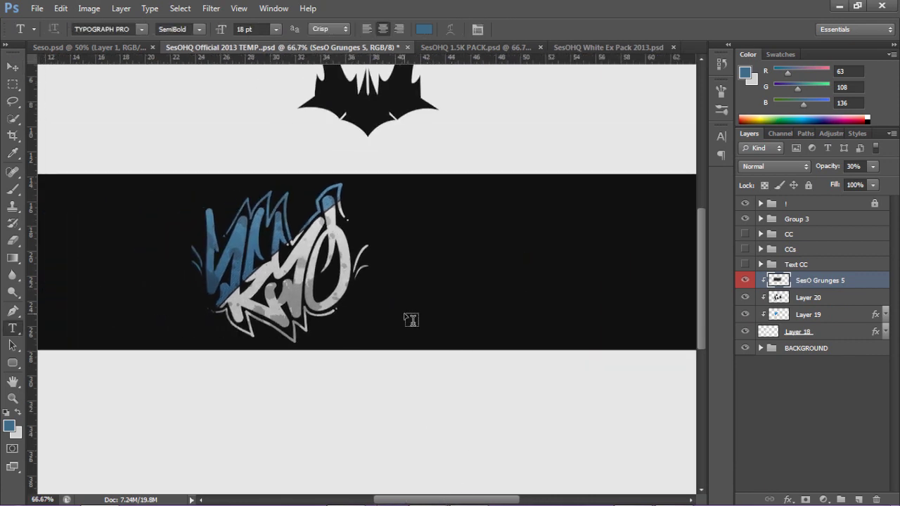
click(405, 313)
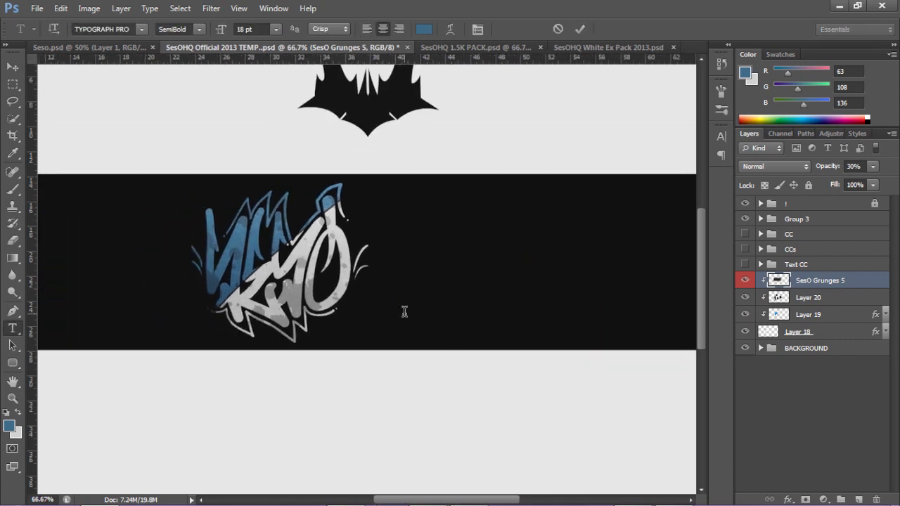
click(75, 29)
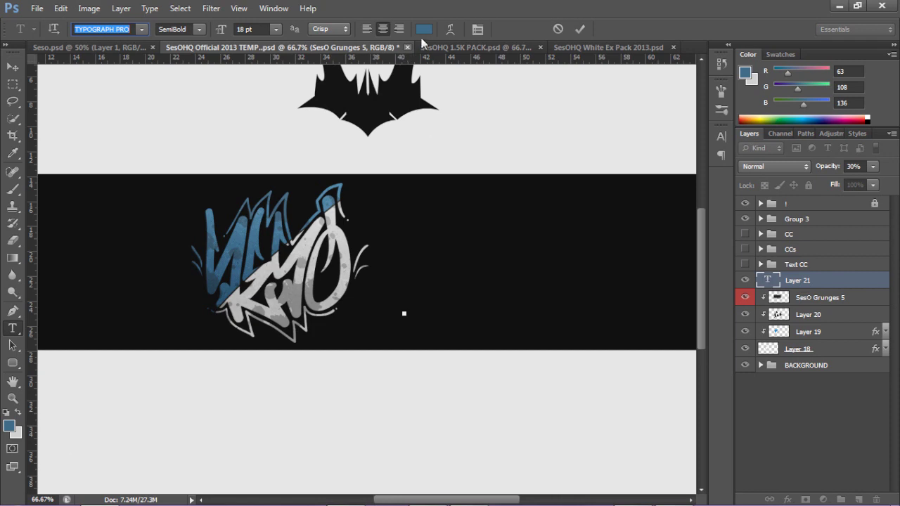
click(424, 29)
click(401, 132)
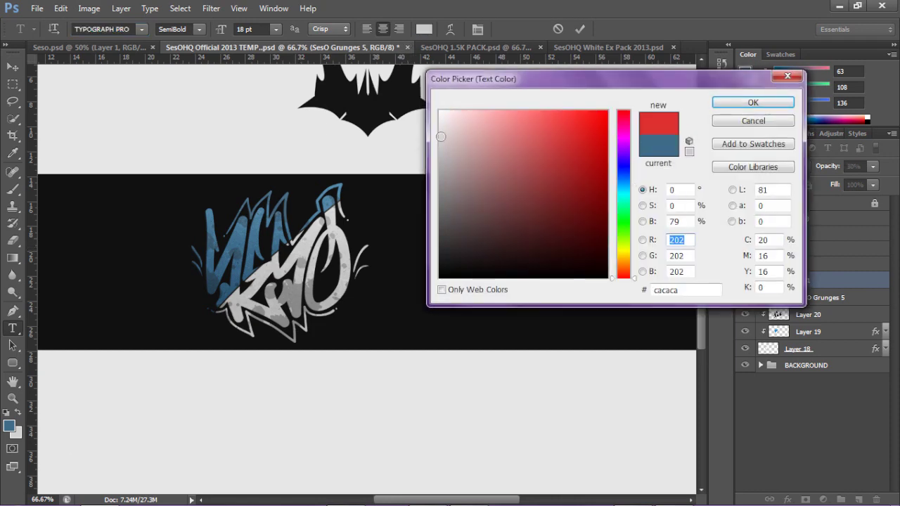
click(750, 102)
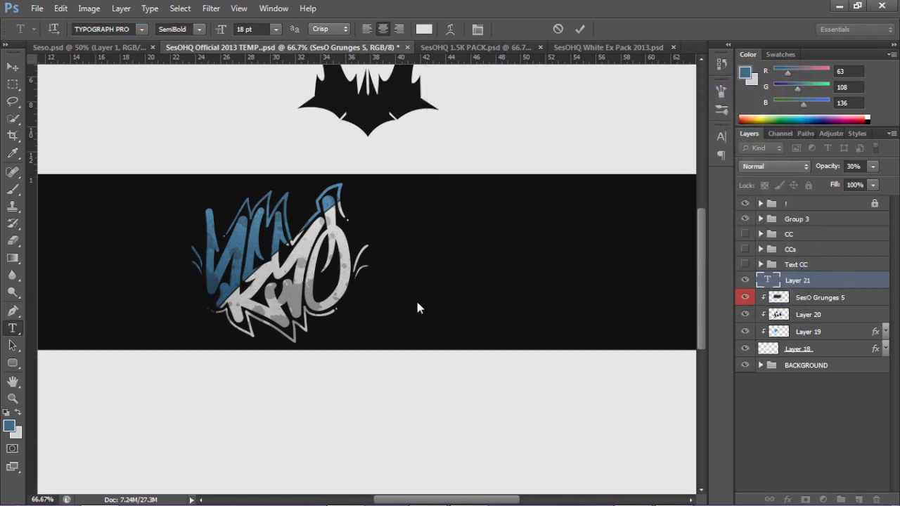
- Enter GRAPHICS DESIGNER as the text and move the line slightly lower and further right on the banner
key(ctrl)
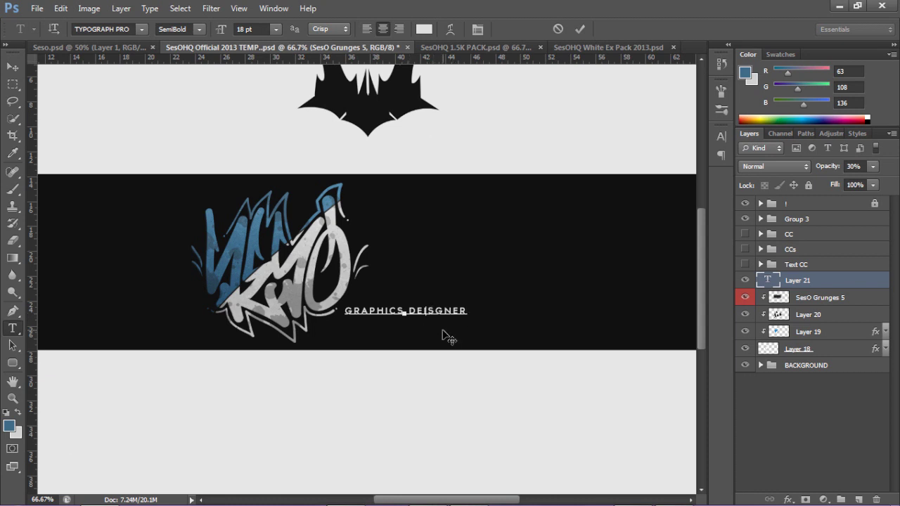
key(BackSpace)
key(BackSpace)
key(BackSpace)
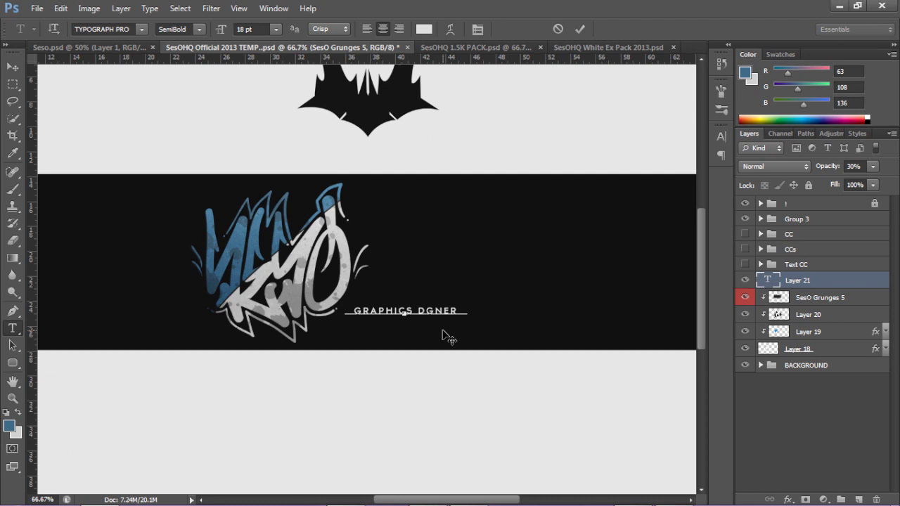
text(ESI)
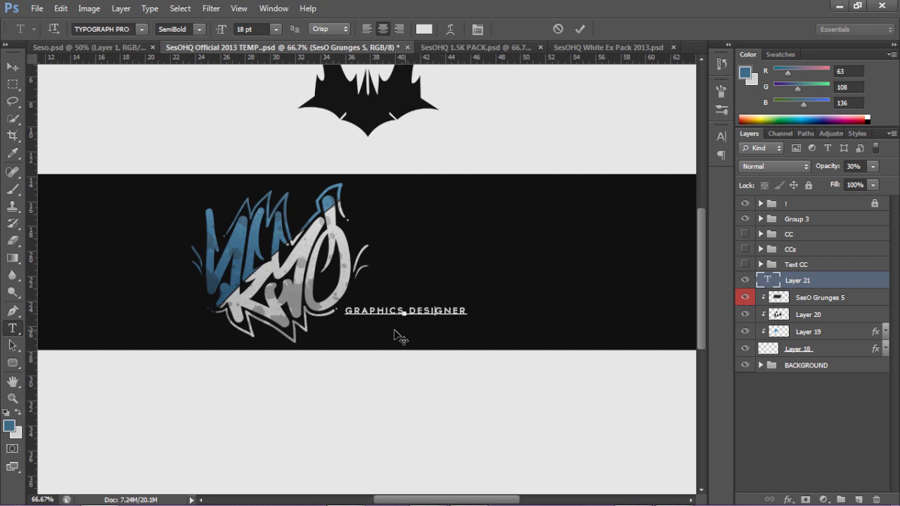
click(581, 29)
key(v)
drag(407, 321, 424, 330)
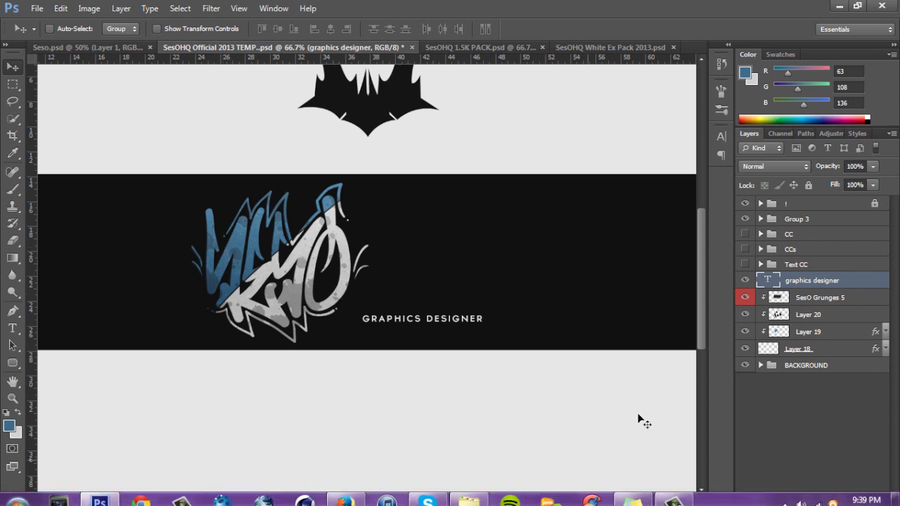
- On a new layer, draw a closed wedge-shaped Pen path across the GRAPHICS DESIGNER text, tapering toward its right end
click(859, 500)
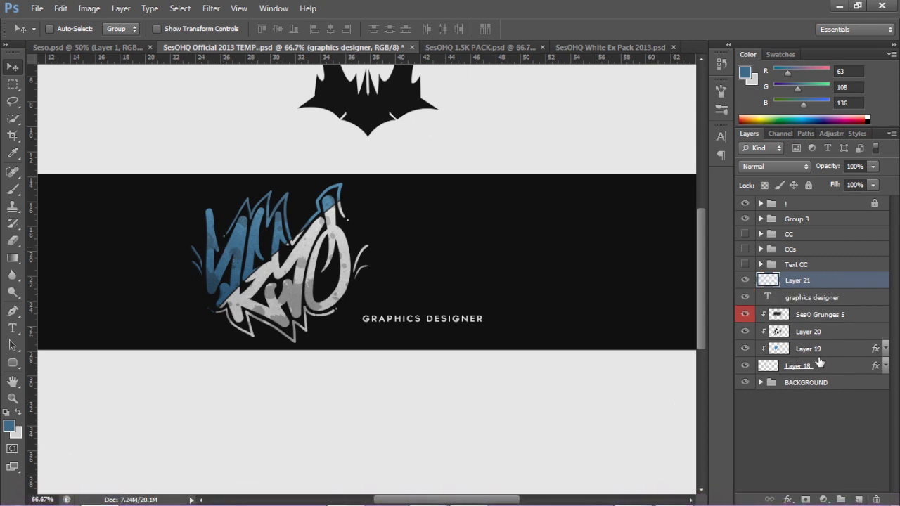
key(p)
click(485, 314)
click(358, 323)
click(359, 304)
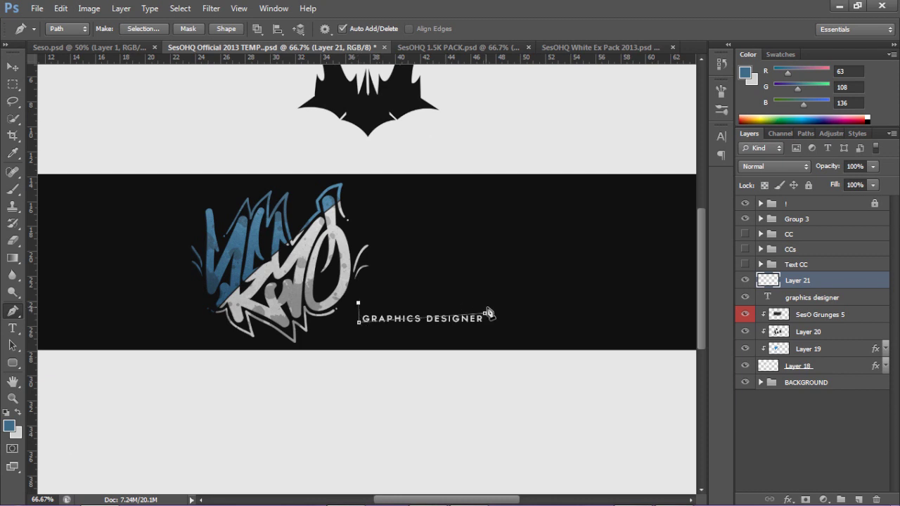
click(485, 314)
- Fill the wedge path with bright blue and delete the path
right_click(403, 311)
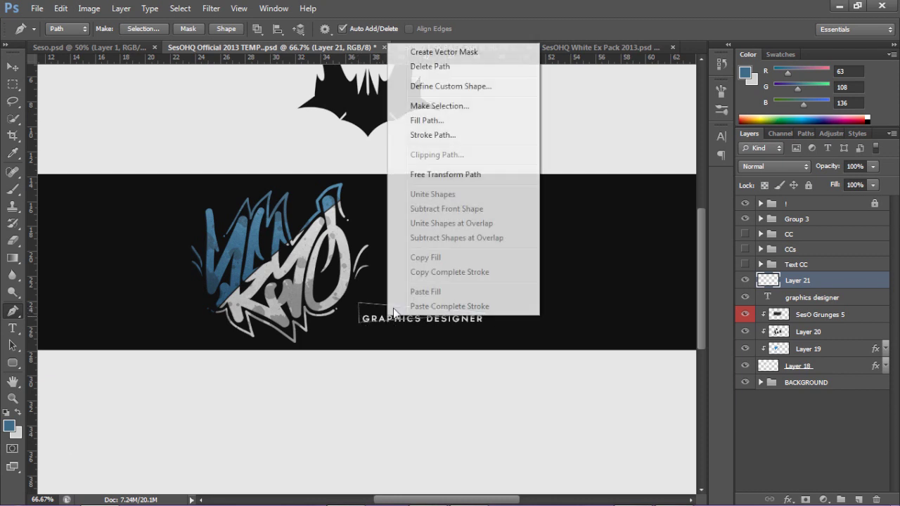
click(436, 124)
click(537, 119)
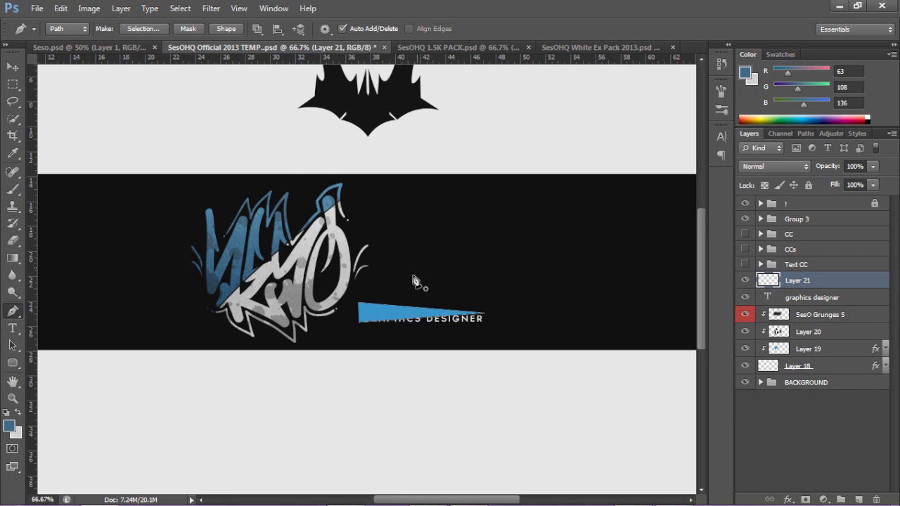
right_click(485, 304)
click(526, 52)
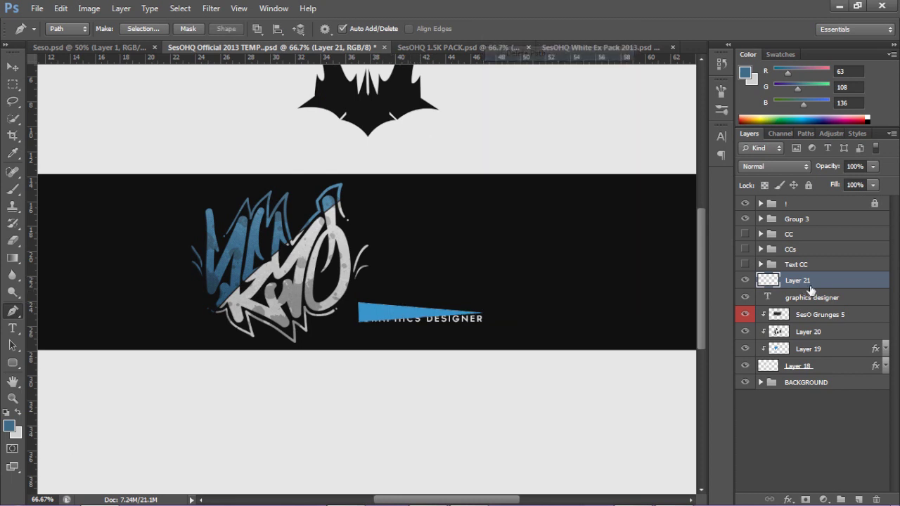
- Clip the blue wedge layer to the GRAPHICS DESIGNER text
right_click(809, 280)
click(720, 210)
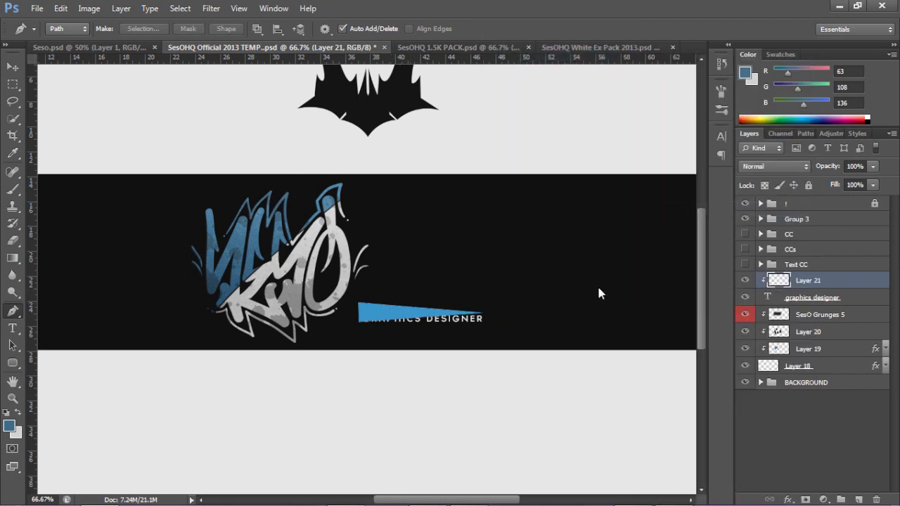
key(z)
click(366, 350)
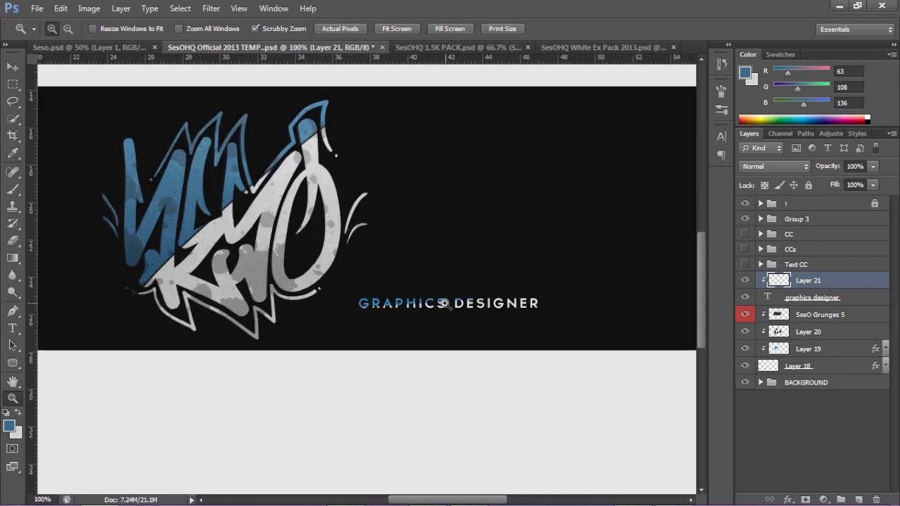
- Give the clipped wedge layer a Pattern Overlay with the stepped black diagonal pattern at 22% opacity
double_click(833, 279)
click(498, 284)
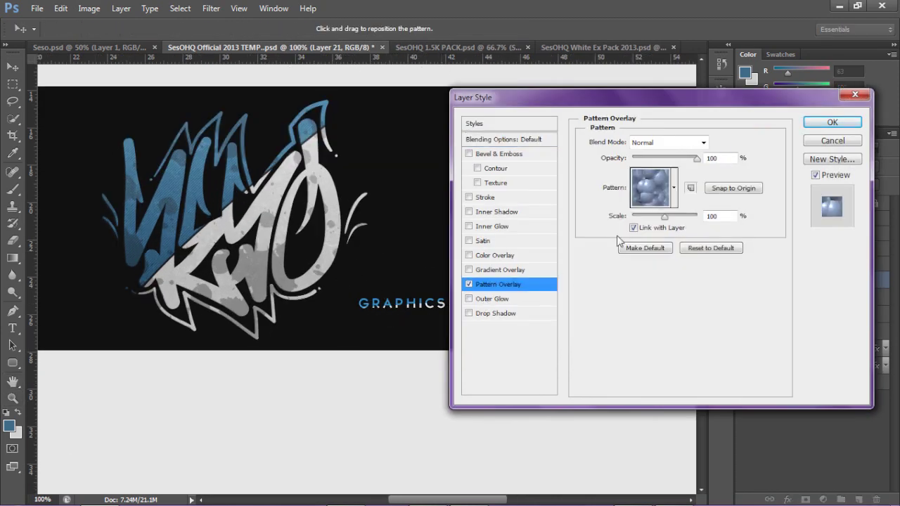
click(673, 188)
click(588, 226)
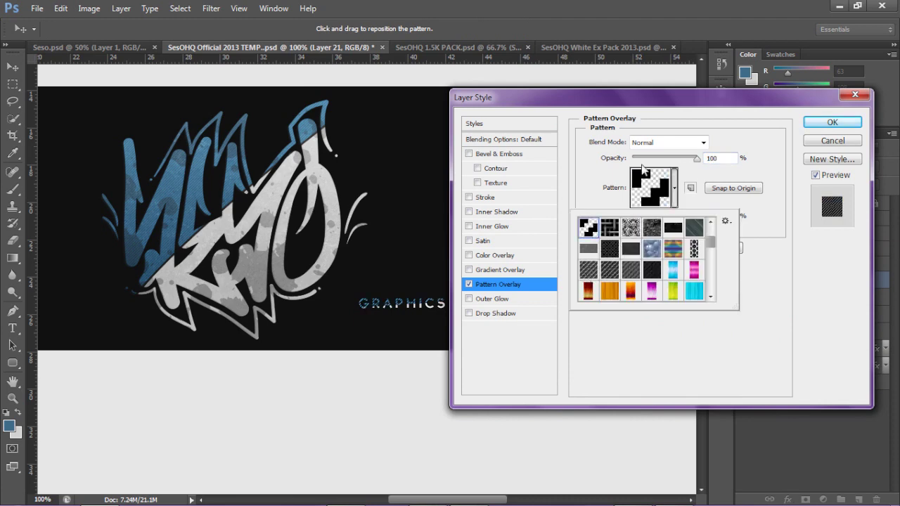
click(654, 169)
click(649, 160)
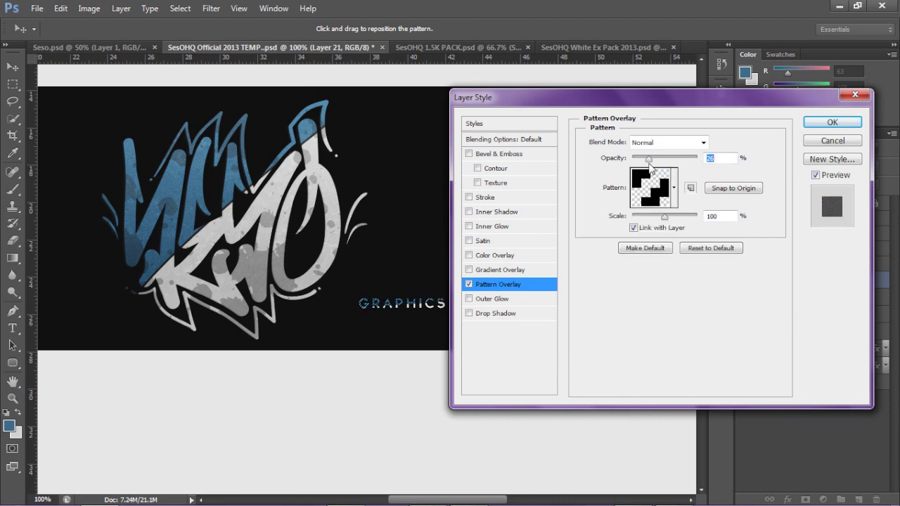
click(832, 122)
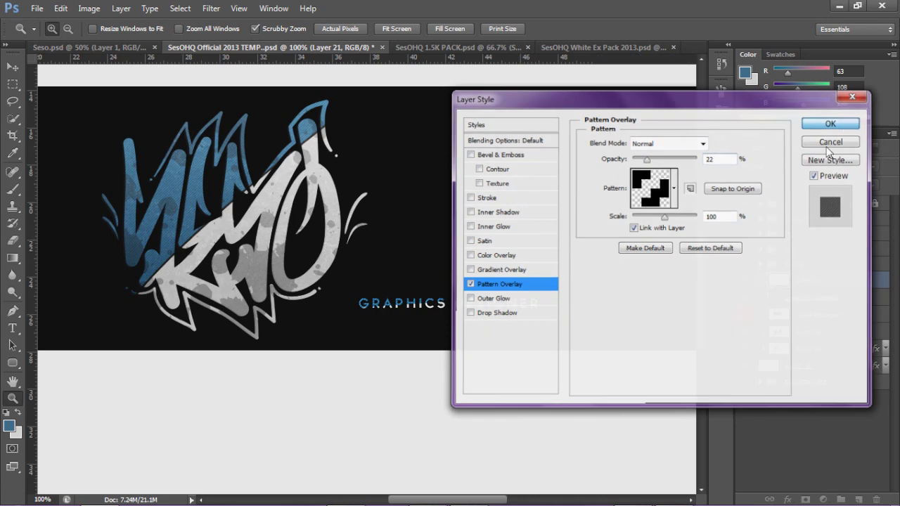
click(884, 281)
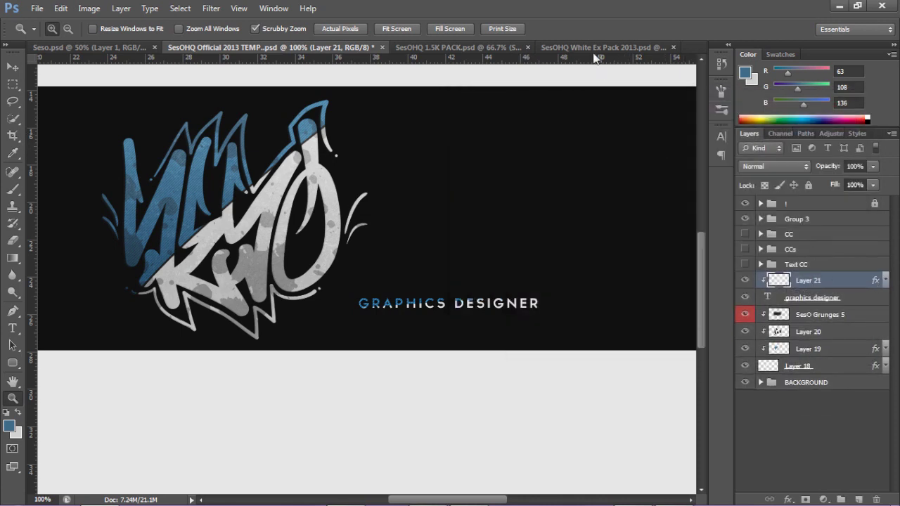
- Copy the SesO Grunges 5 texture from SesOHQ 1.5K PACK.psd into the banner document over the GRAPHICS DESIGNER text
key(v)
click(468, 47)
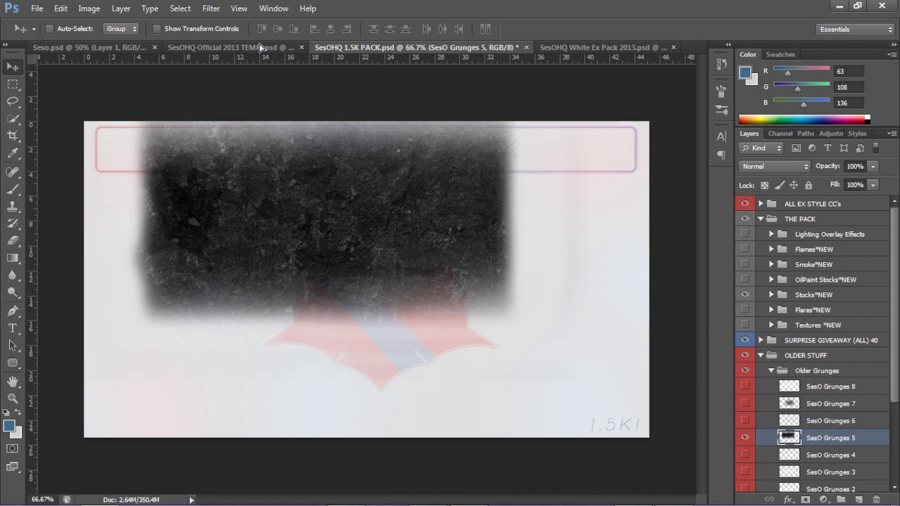
drag(260, 47, 660, 282)
- Clip the new SesO Grunges 5 texture to the text and set its opacity to 20%
right_click(831, 279)
click(814, 209)
drag(873, 166, 823, 184)
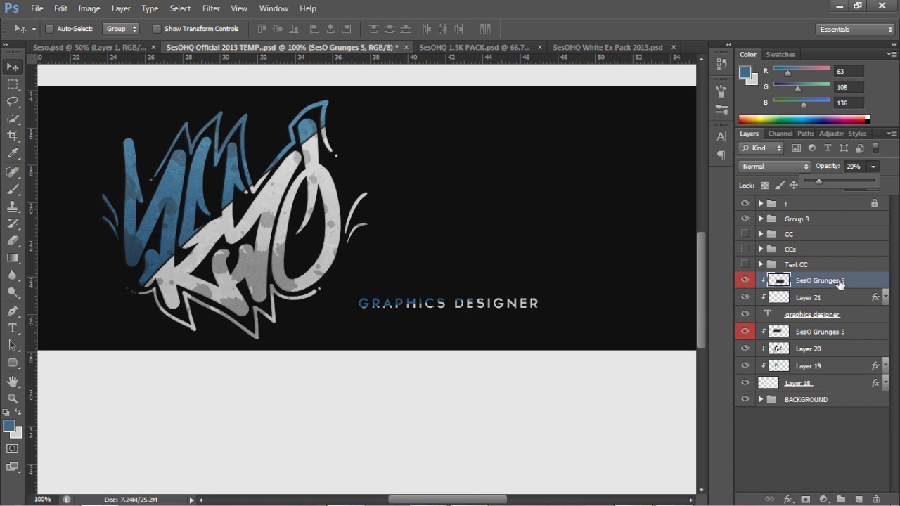
- On a new layer, draw two Pen path corner brackets around GRAPHICS DESIGNER, at the text's upper-right and lower-left corners
click(859, 500)
key(p)
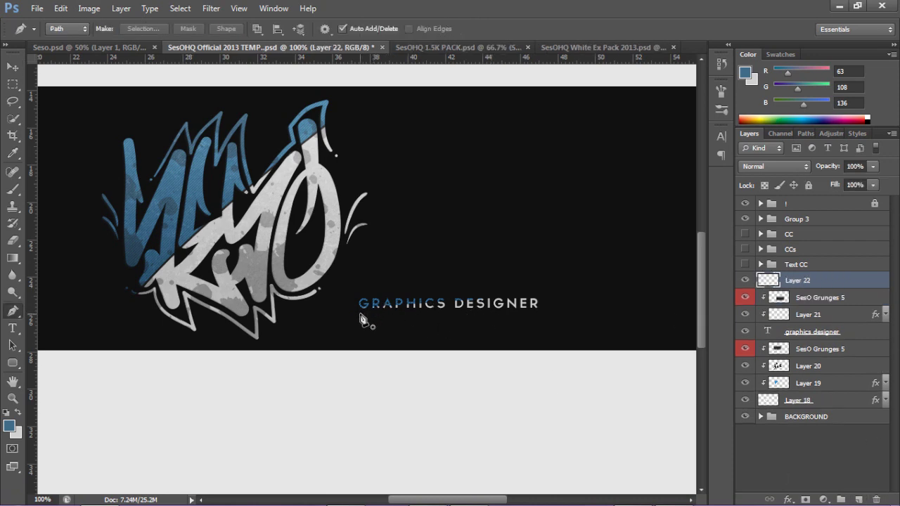
click(525, 286)
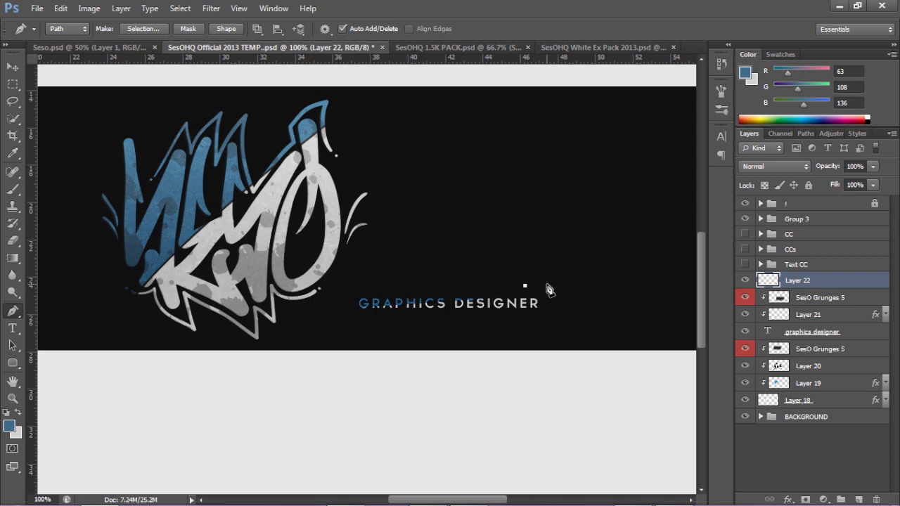
click(545, 285)
click(545, 304)
click(345, 302)
click(346, 314)
click(345, 318)
click(369, 318)
- Set the Brush size to 2 px for stroking the bracket paths
right_click(436, 267)
key(Escape)
key(b)
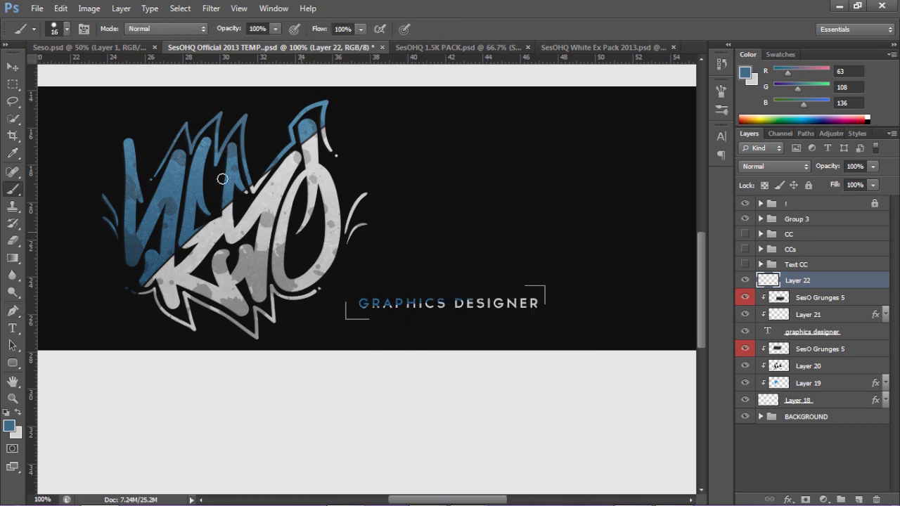
click(62, 29)
text(2)
key(Return)
key(p)
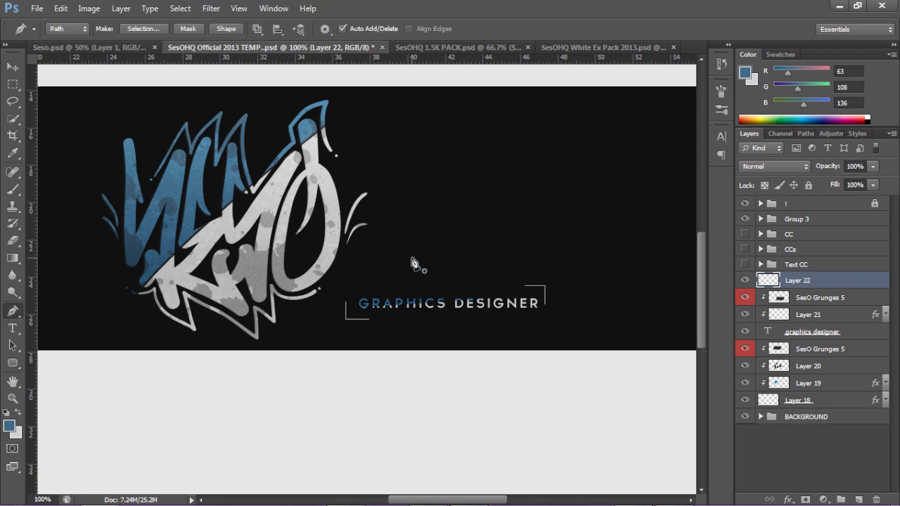
- Stroke the corner bracket paths with the Brush, leaving Simulate Pressure off, and delete the paths
right_click(412, 260)
click(454, 325)
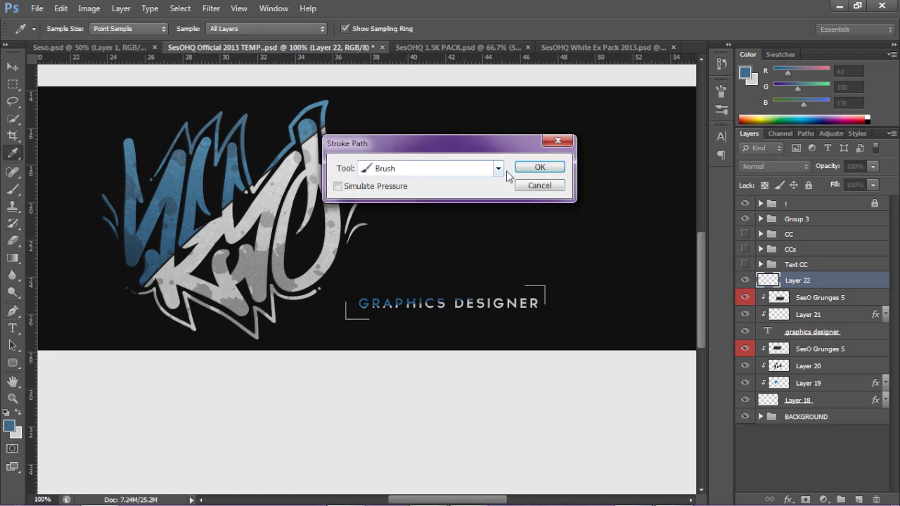
click(533, 168)
right_click(526, 241)
click(564, 256)
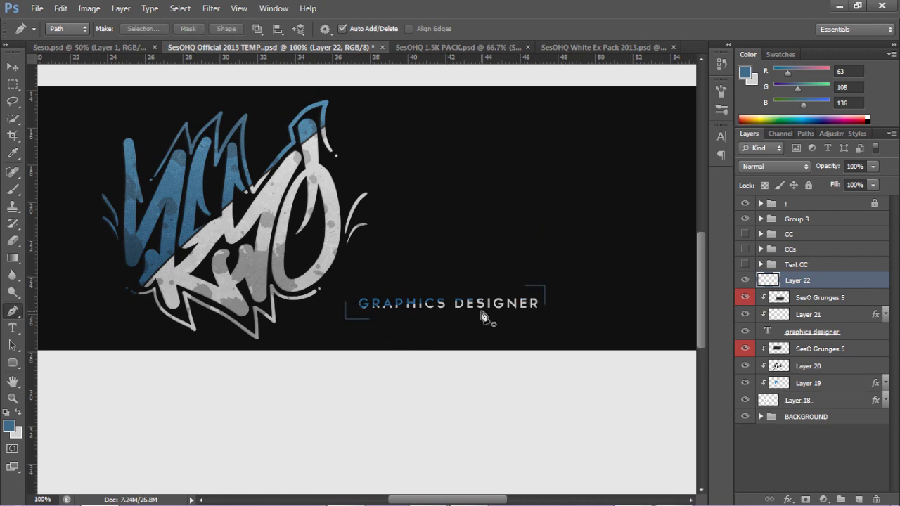
- On a new layer, paint a stroke over GRAPHICS DESIGNER with a 47 px, 0% hardness Brush in light grey (210, 210, 210)
key(v)
key(z)
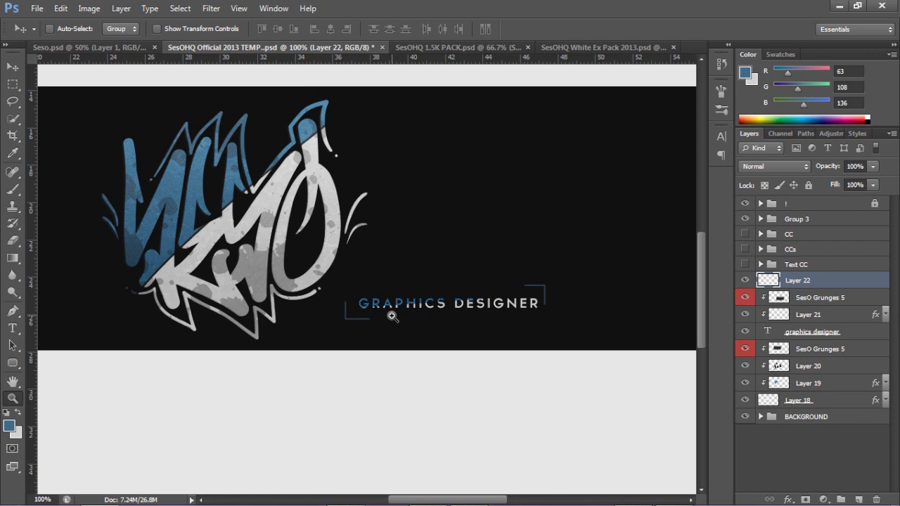
click(398, 316)
click(860, 498)
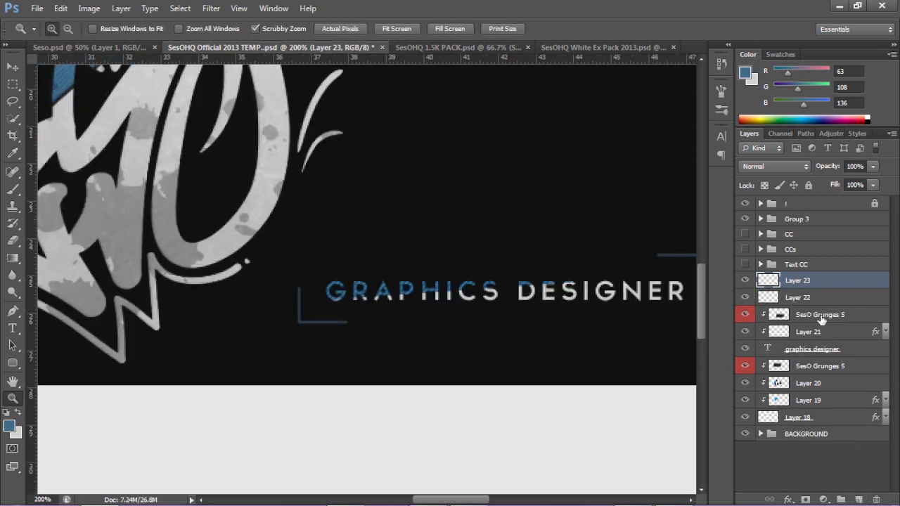
right_click(836, 282)
key(Escape)
key(b)
drag(297, 301, 334, 301)
mouse_move(402, 333)
mouse_down()
mouse_move(398, 79)
mouse_move(412, 5)
mouse_up()
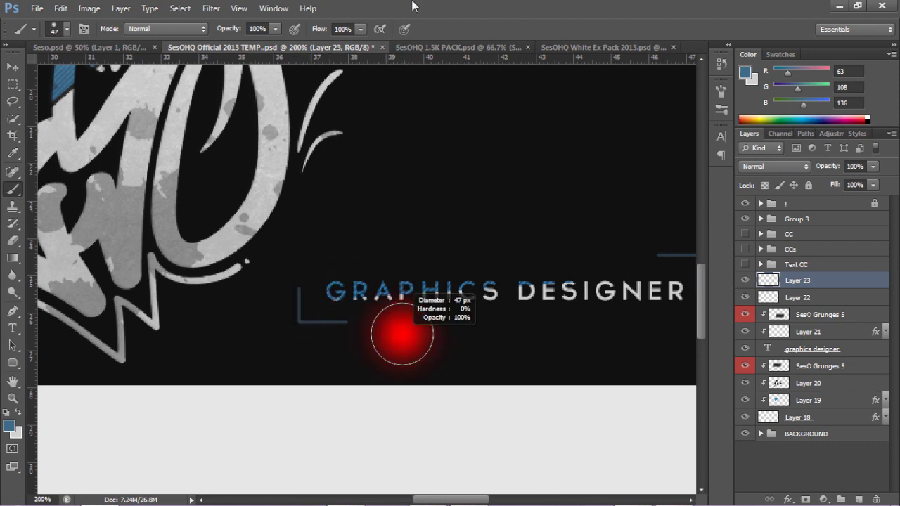
drag(329, 170, 329, 170)
click(19, 413)
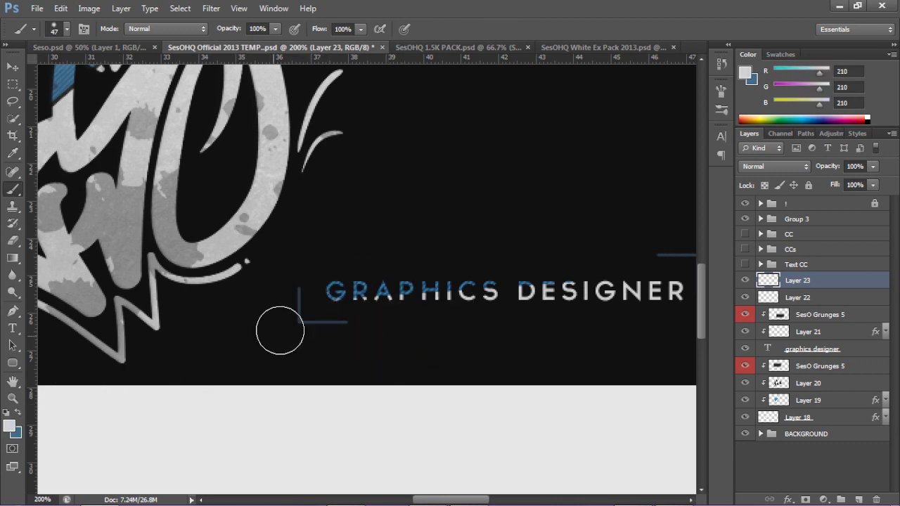
drag(327, 294, 684, 290)
- Set the painted glow layer's blend mode to Soft Light and its opacity to 58%
click(785, 166)
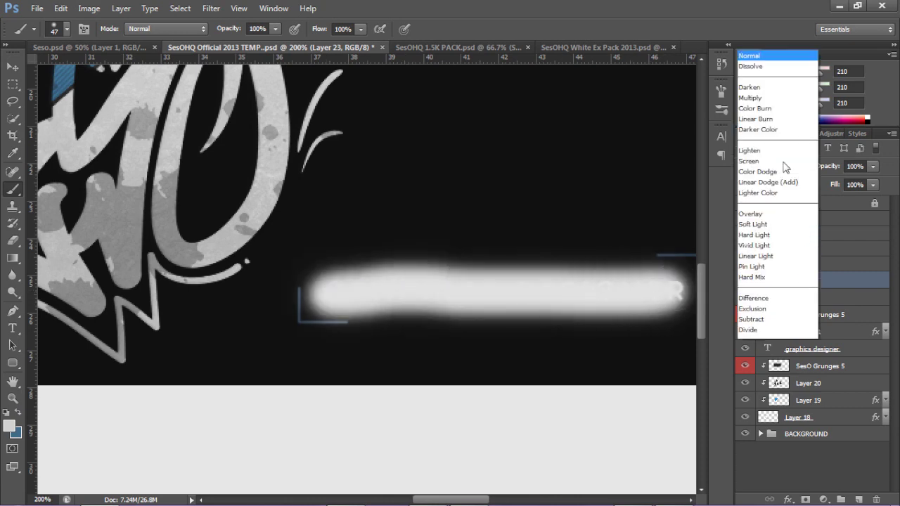
click(771, 173)
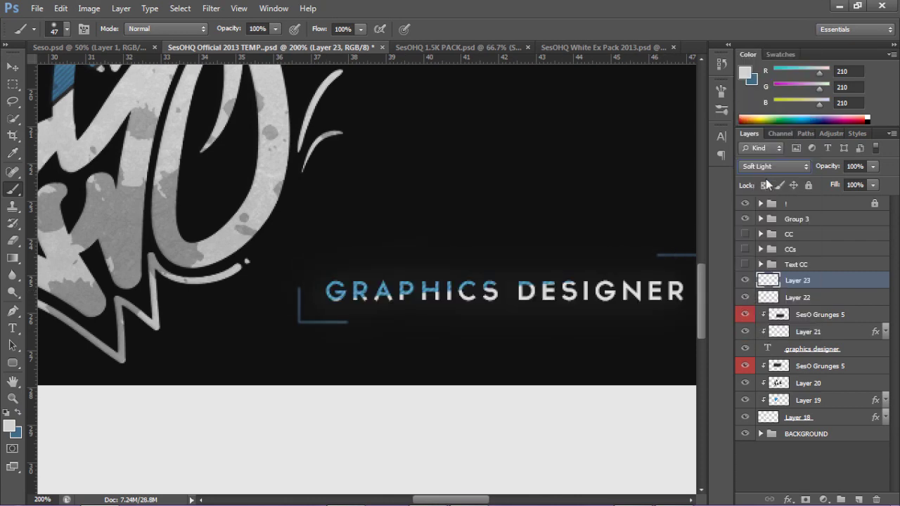
click(870, 184)
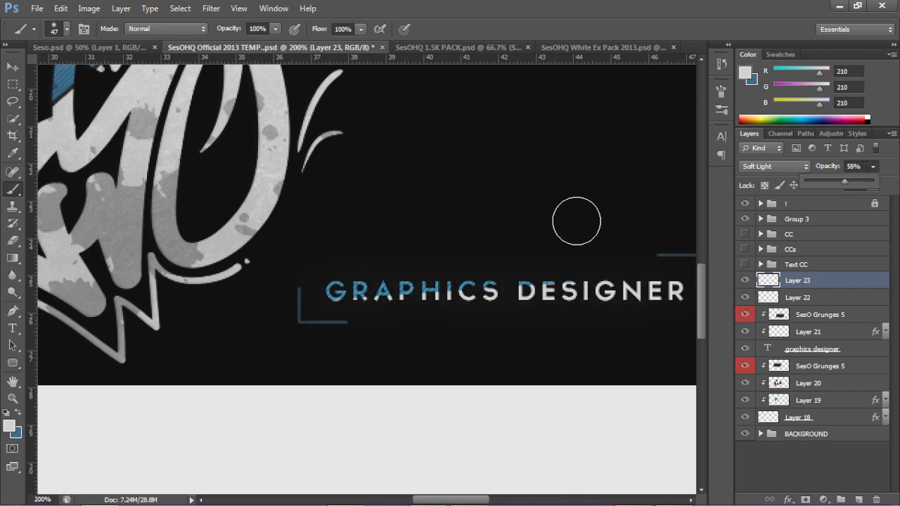
key(ctrl+minus)
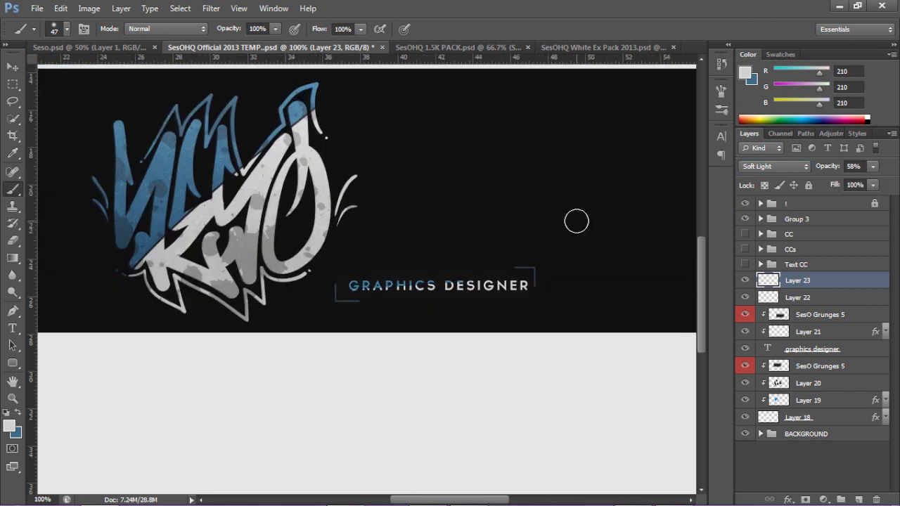
- Switch the glow layer back to Normal blending and set its opacity to 3%
click(774, 167)
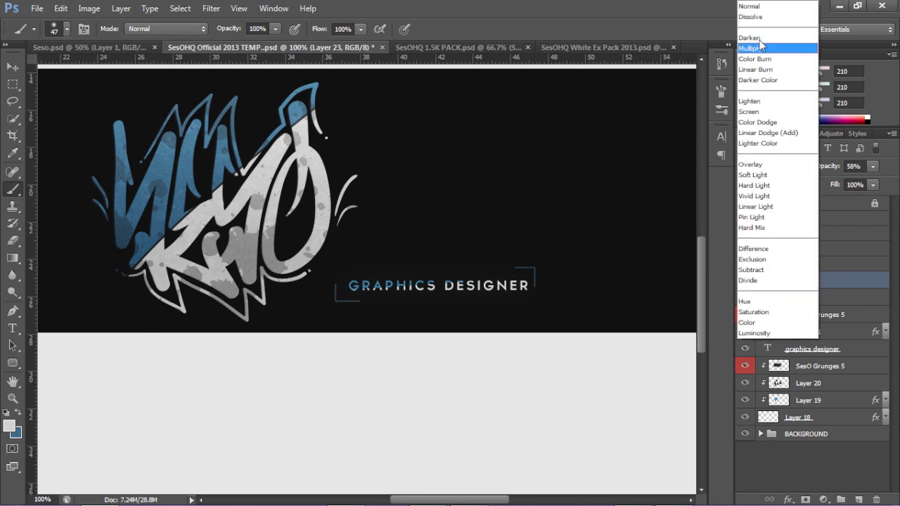
click(794, 7)
click(873, 167)
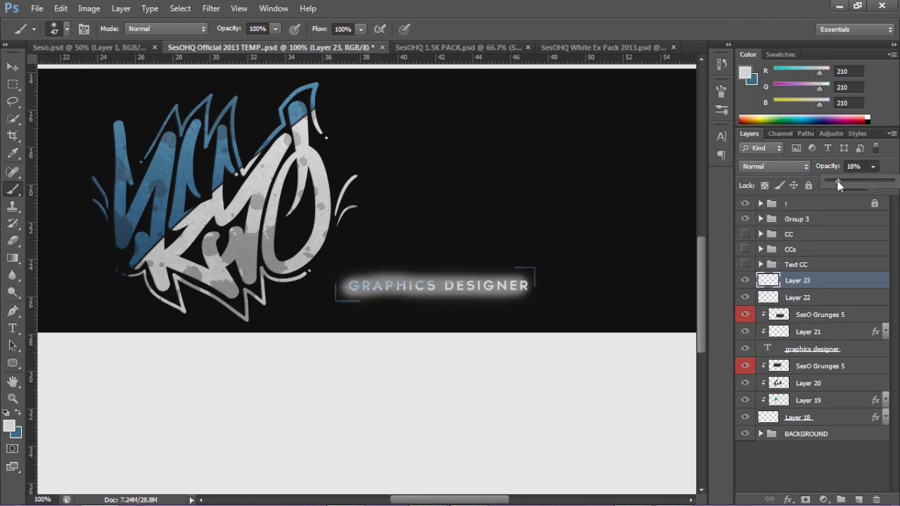
drag(840, 181, 837, 181)
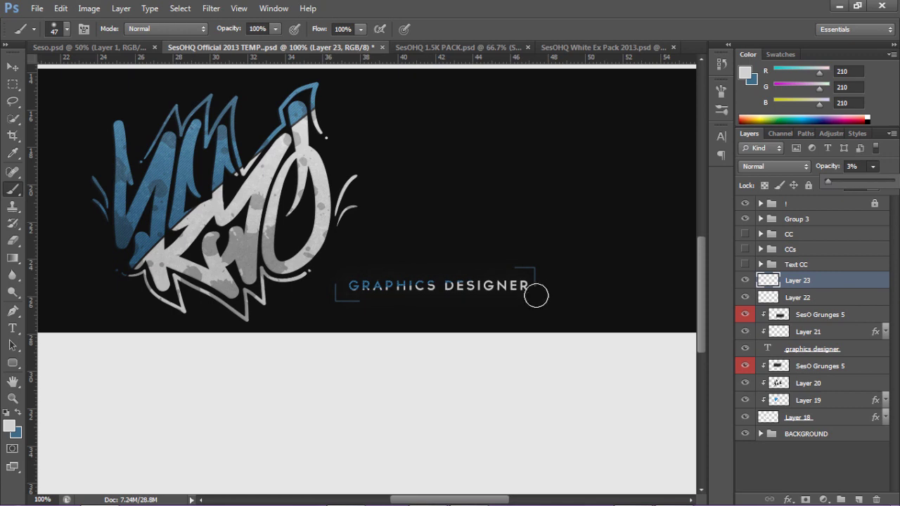
- Check the faint glow around the tagline up close and delete the glow layer
key(z)
click(324, 304)
click(323, 304)
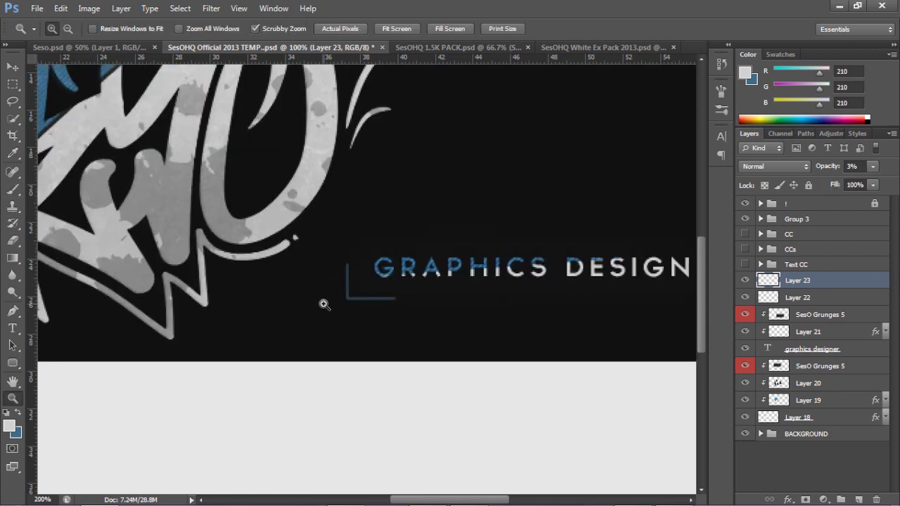
key(b)
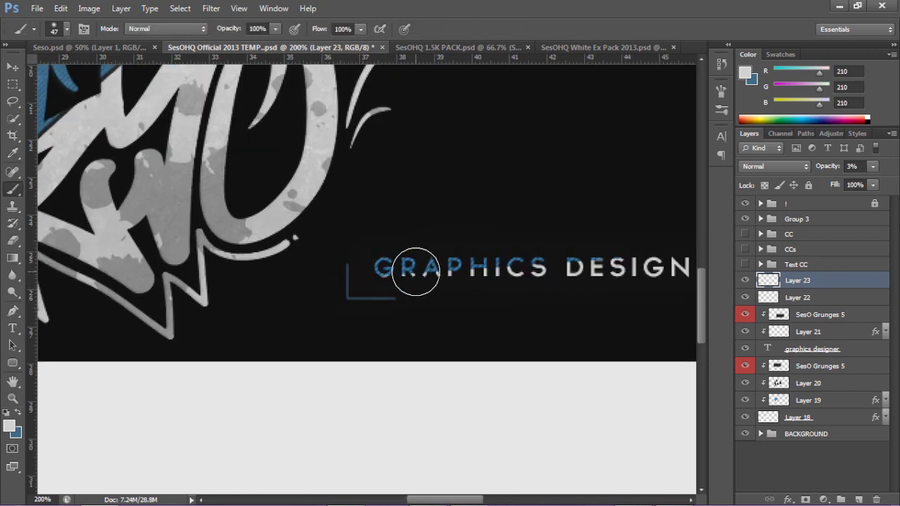
drag(422, 500, 454, 500)
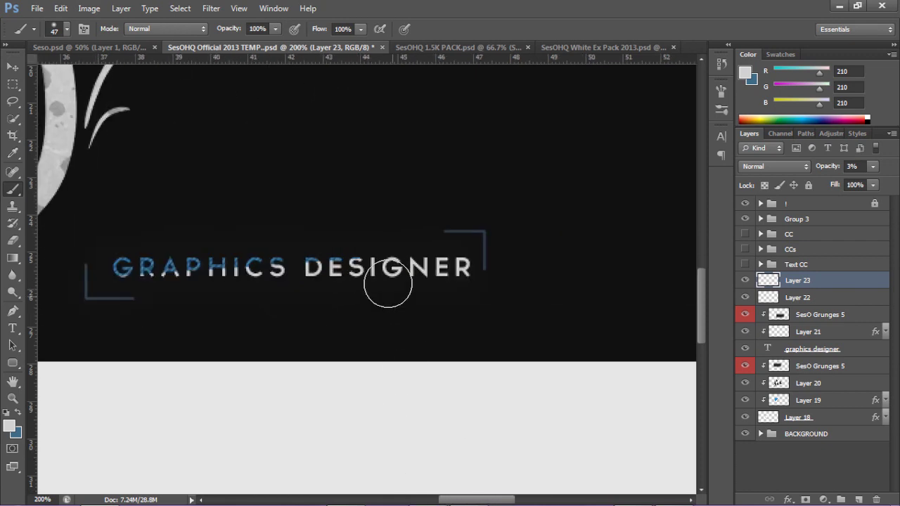
key(ctrl+minus)
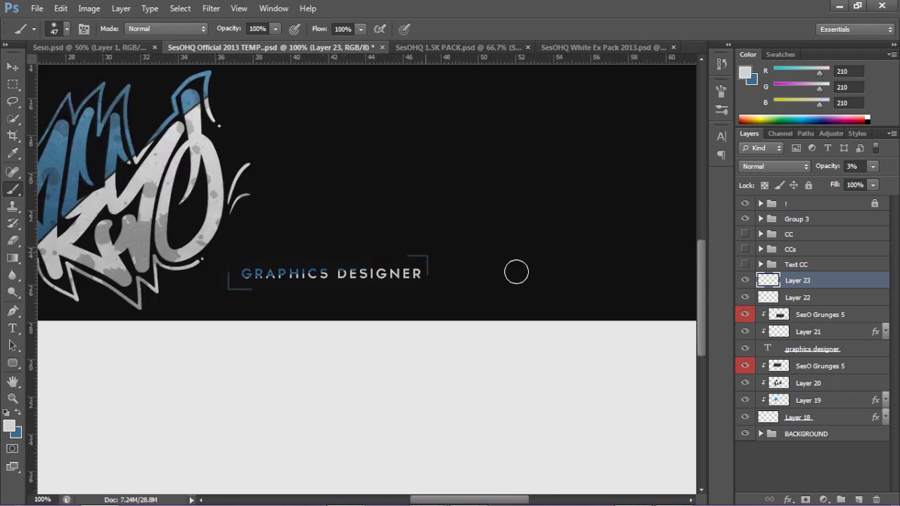
key(Delete)
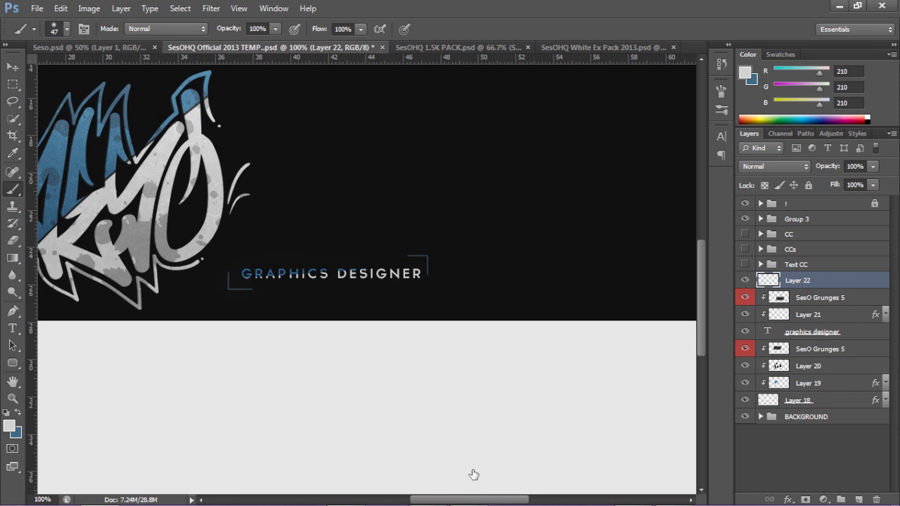
- Draw a 316 x 164 px rounded rectangle with a 10 px radius in the empty banner area to the right of the logo
drag(472, 502, 447, 502)
key(v)
key(ctrl+minus)
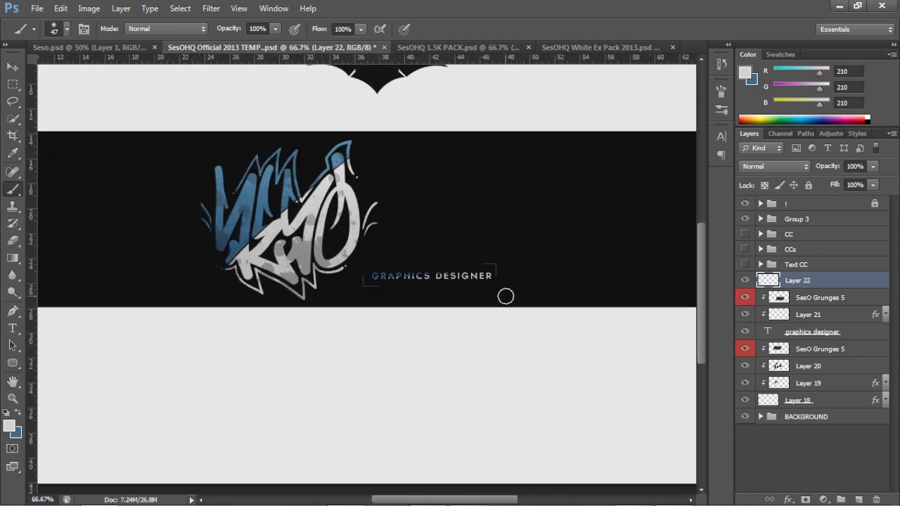
drag(456, 503, 446, 503)
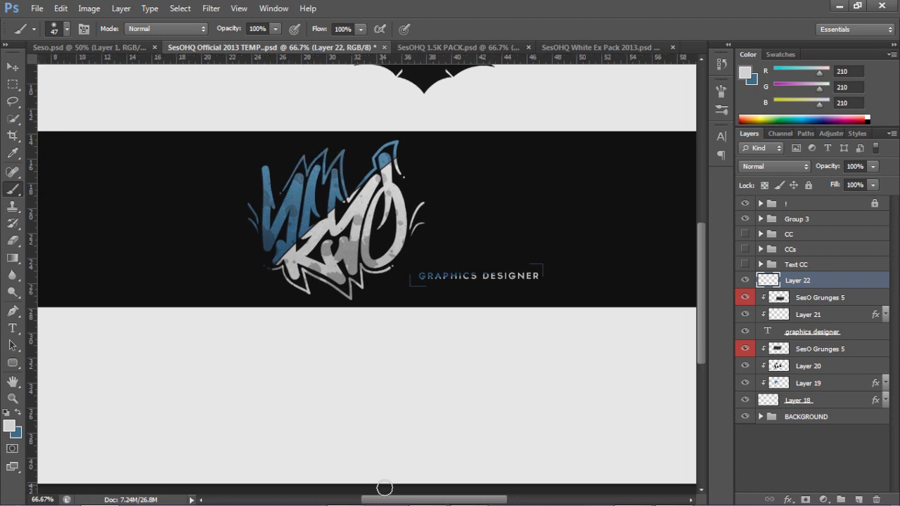
drag(391, 501, 427, 501)
click(13, 363)
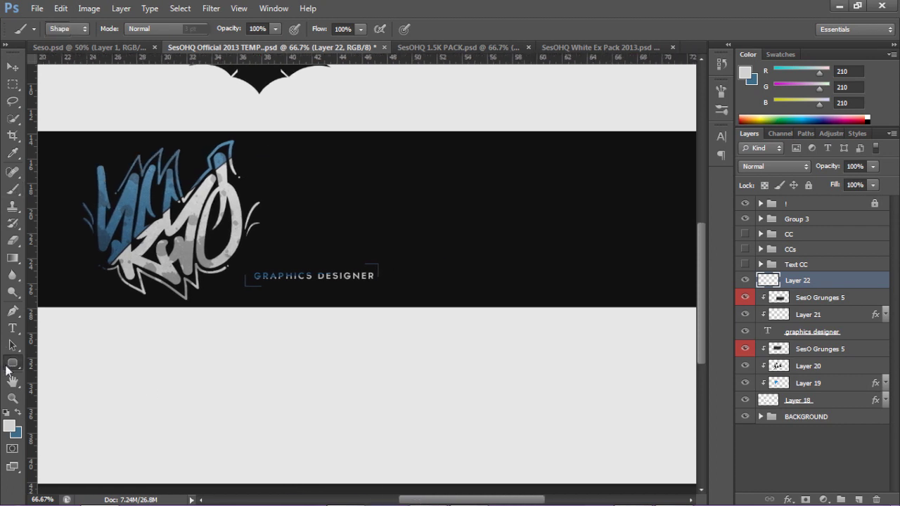
click(70, 376)
drag(431, 163, 570, 234)
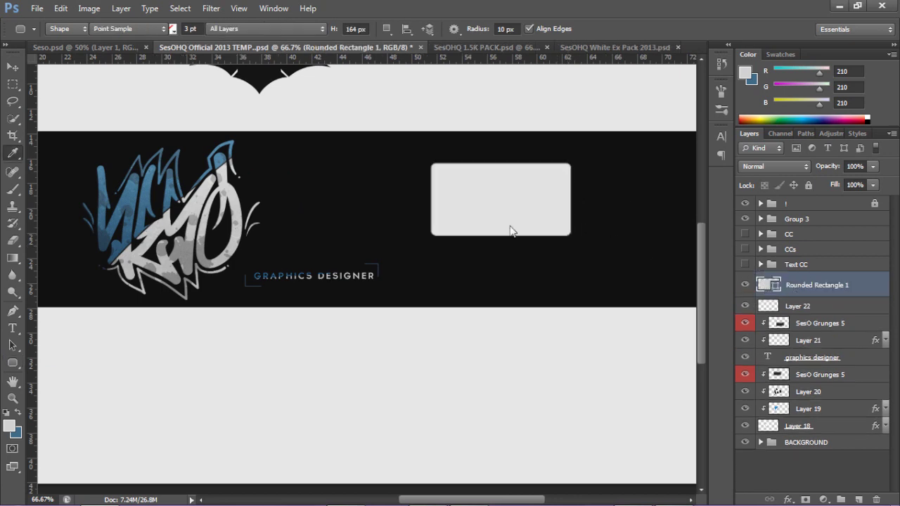
- Change the rounded rectangle's fill to the dark banner colour sampled from the canvas
double_click(768, 284)
click(376, 192)
click(749, 102)
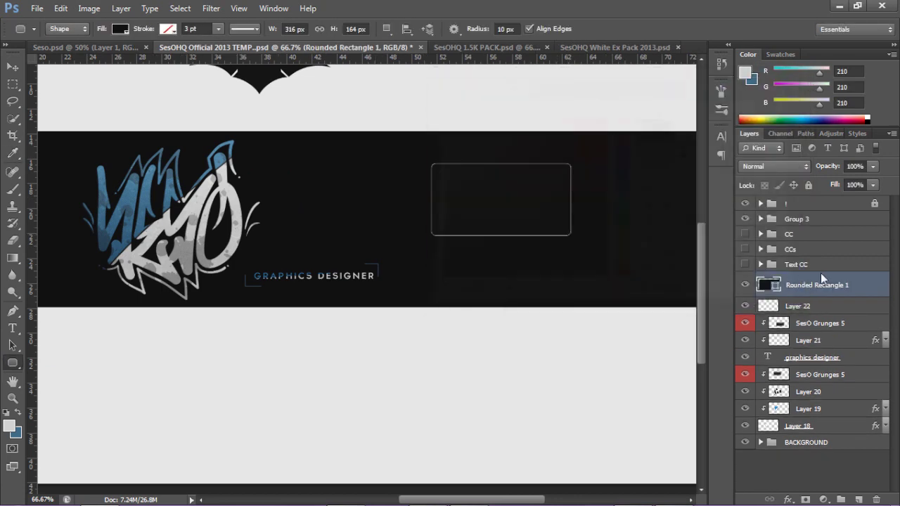
- Rasterize the rounded rectangle layer and give it a Stroke layer style in the blue sampled from the lettering
right_click(879, 288)
click(757, 147)
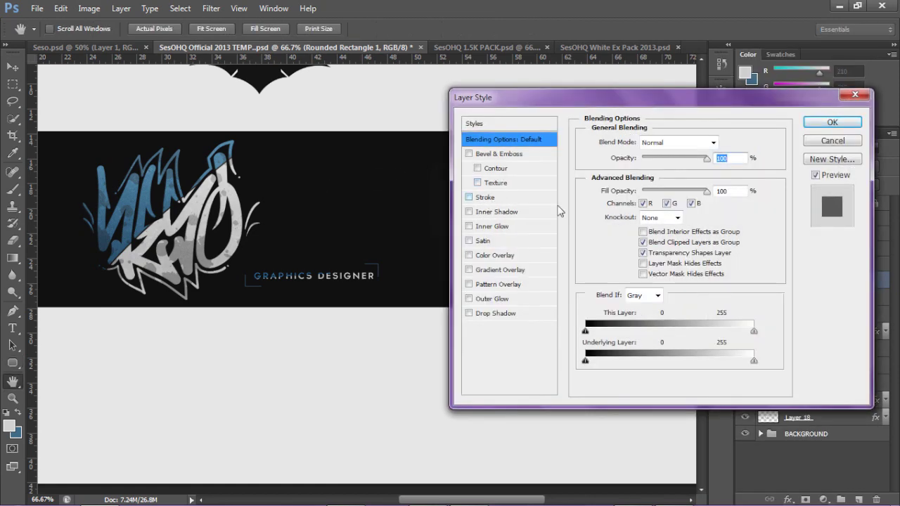
click(486, 199)
click(614, 234)
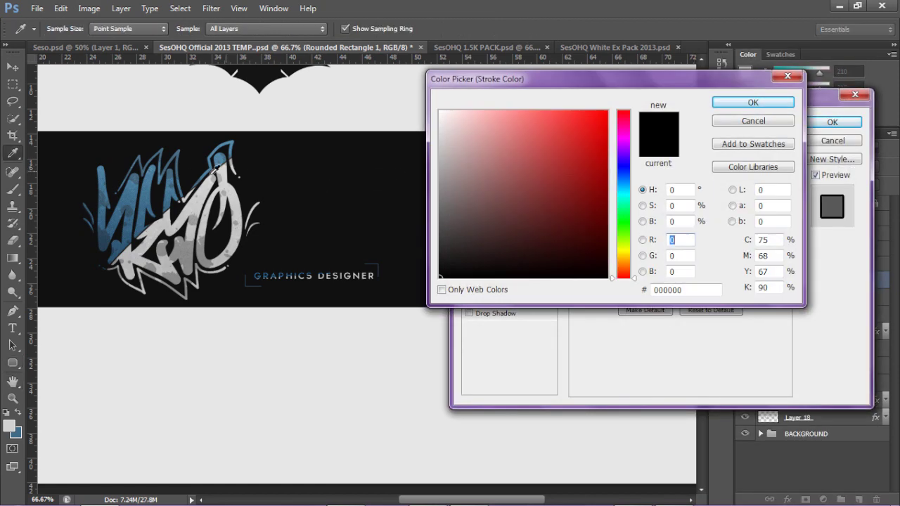
click(152, 196)
click(753, 102)
click(833, 122)
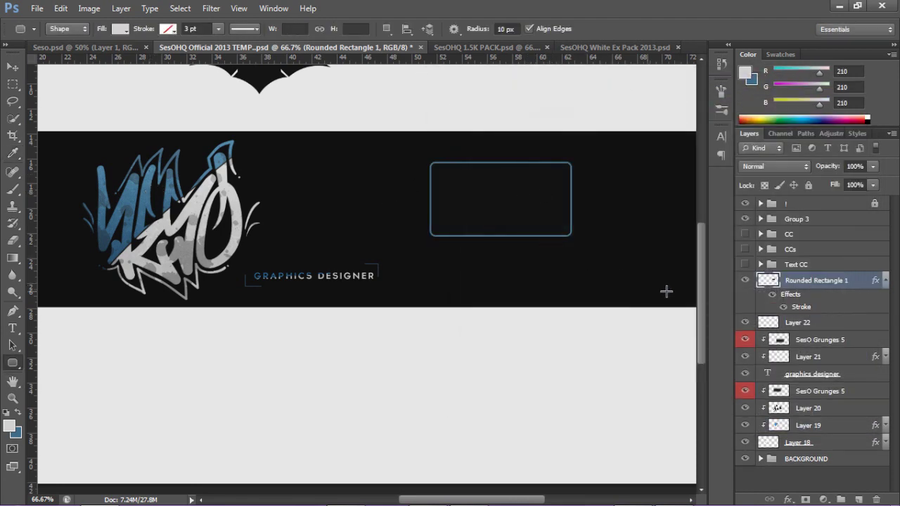
- Duplicate the stroked rounded rectangle layer twice and collapse the effects lists of all three layers
key(v)
key(ctrl+j)
key(ctrl+j)
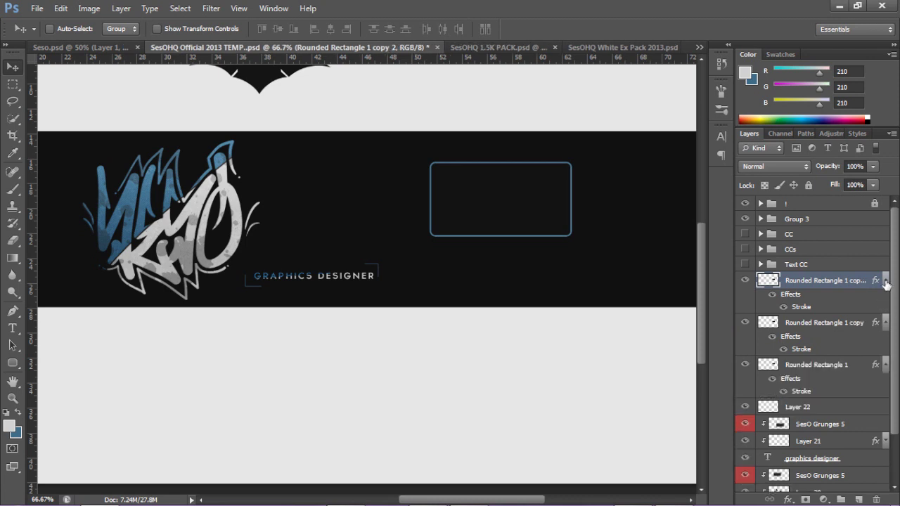
click(886, 322)
click(885, 280)
click(886, 322)
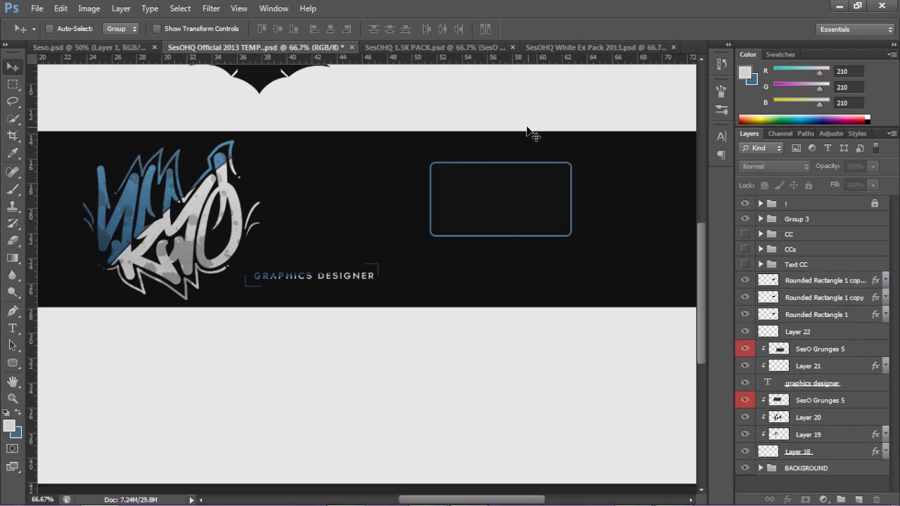
- Rotate the original rounded rectangle counter-clockwise behind its two copies with Free Transform
click(837, 315)
key(ctrl+t)
drag(516, 127, 576, 101)
click(665, 29)
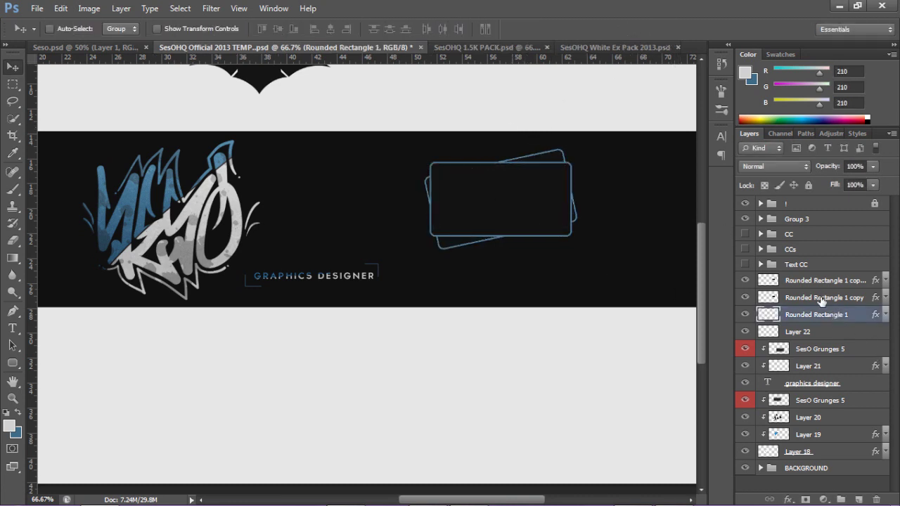
- Select the original rounded rectangle and its first copy, and rotate both slightly clockwise behind the upright top copy
shift+click(822, 301)
key(ctrl+t)
drag(565, 91, 585, 93)
click(665, 29)
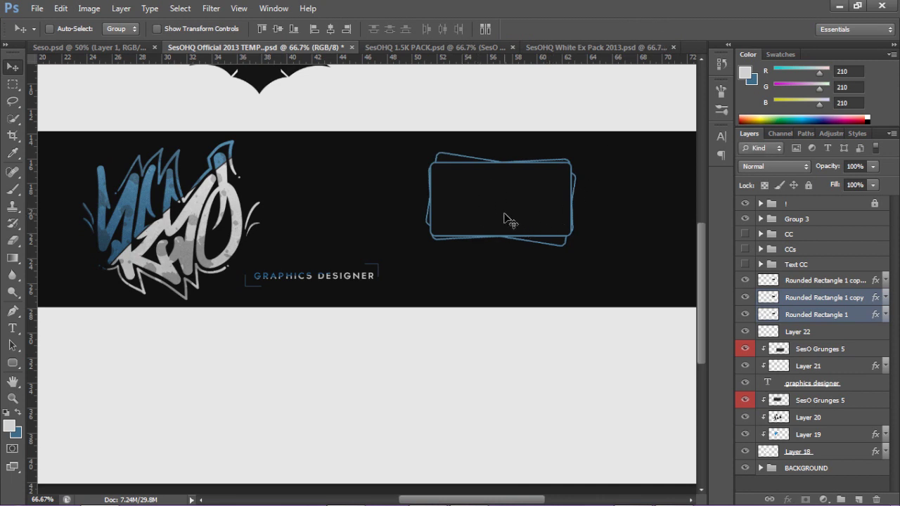
- Select all three rounded rectangles and move the stack slightly right and up on the banner
key(x)
key(z)
click(472, 189)
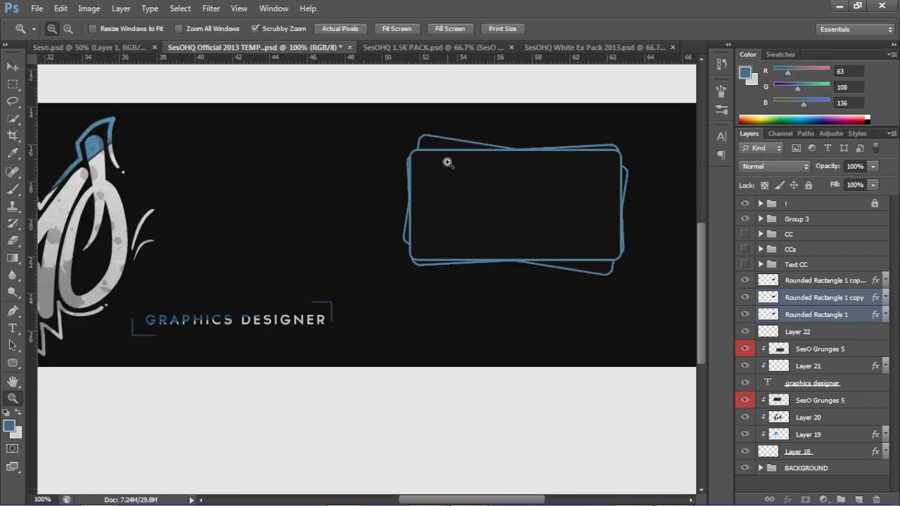
key(v)
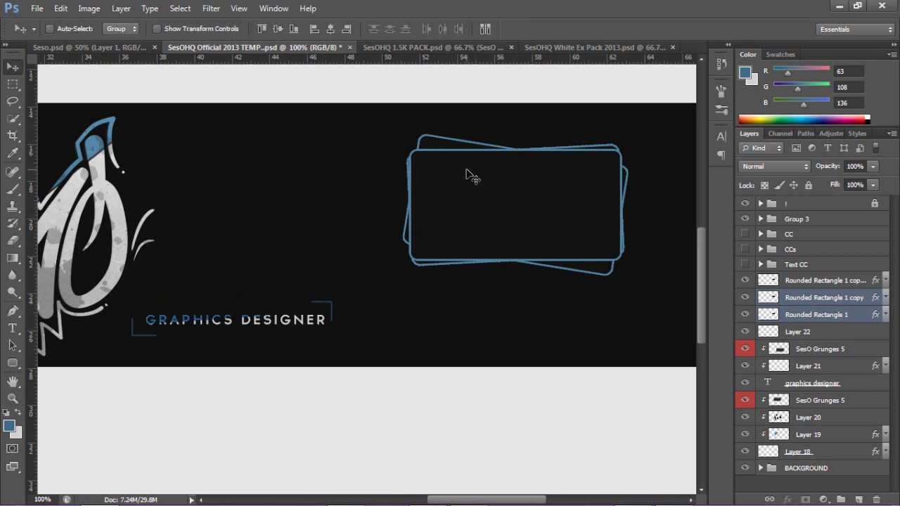
shift+click(802, 281)
drag(520, 163, 548, 161)
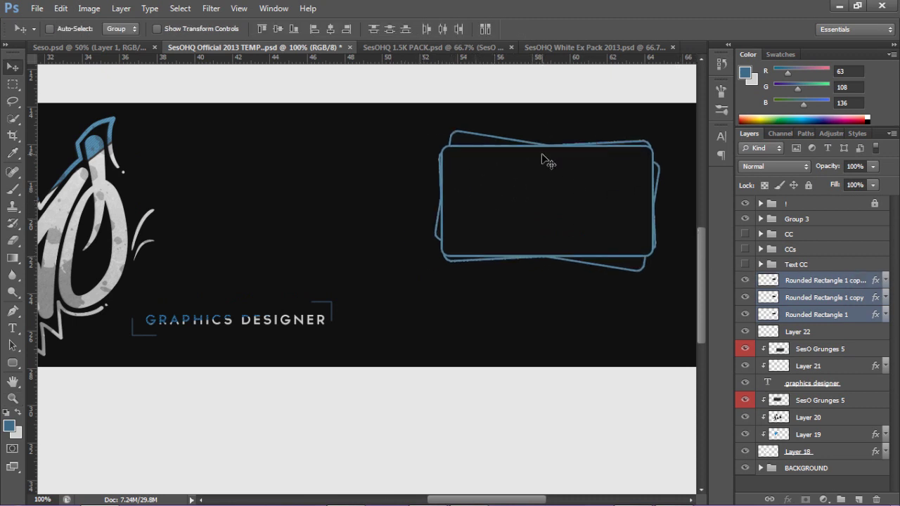
- Add an empty layer, and delete it together with the three rounded rectangle layers
key(ctrl+minus)
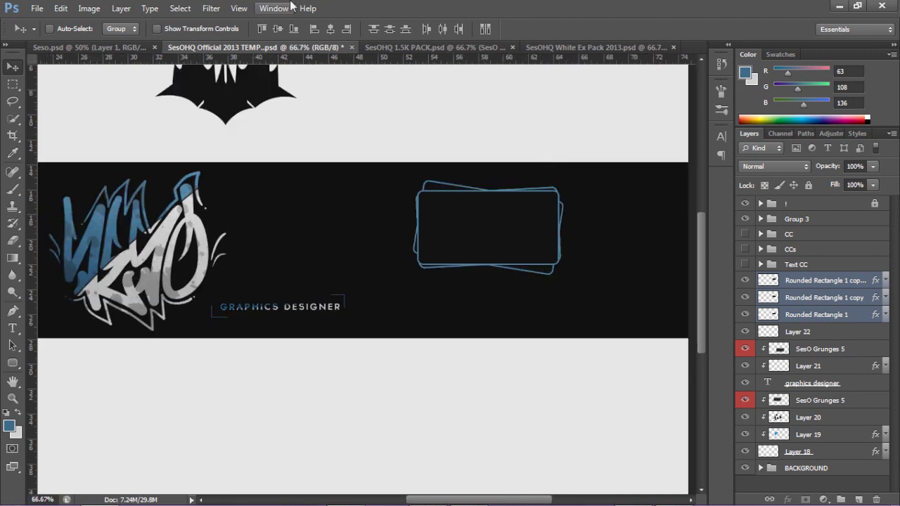
key(ctrl+minus)
drag(424, 504, 409, 504)
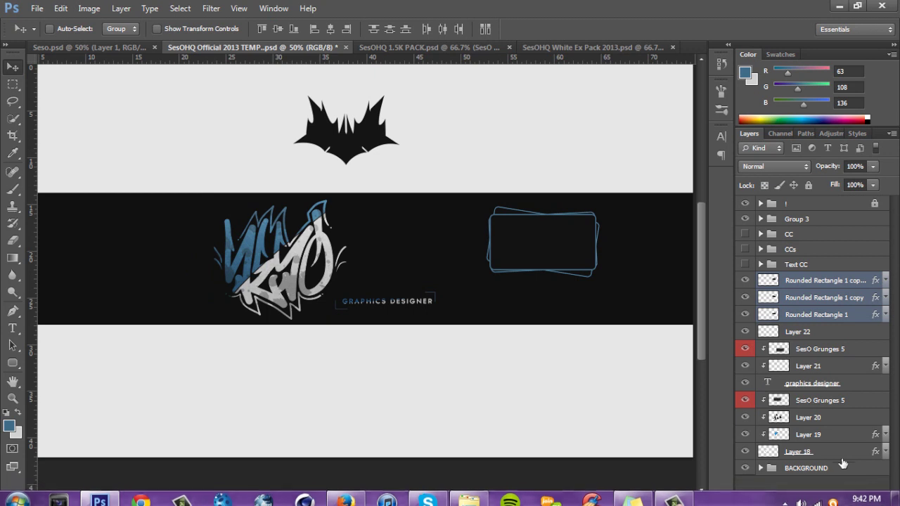
click(859, 499)
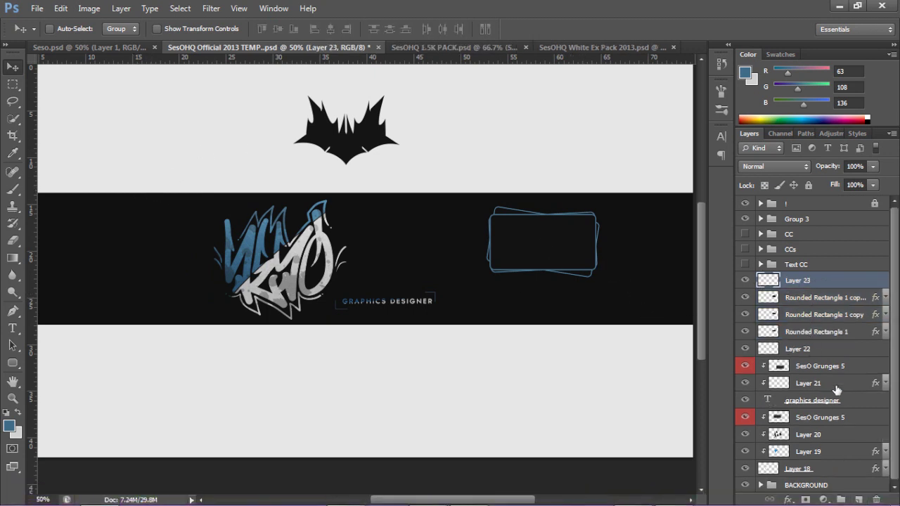
shift+click(816, 331)
drag(816, 331, 876, 500)
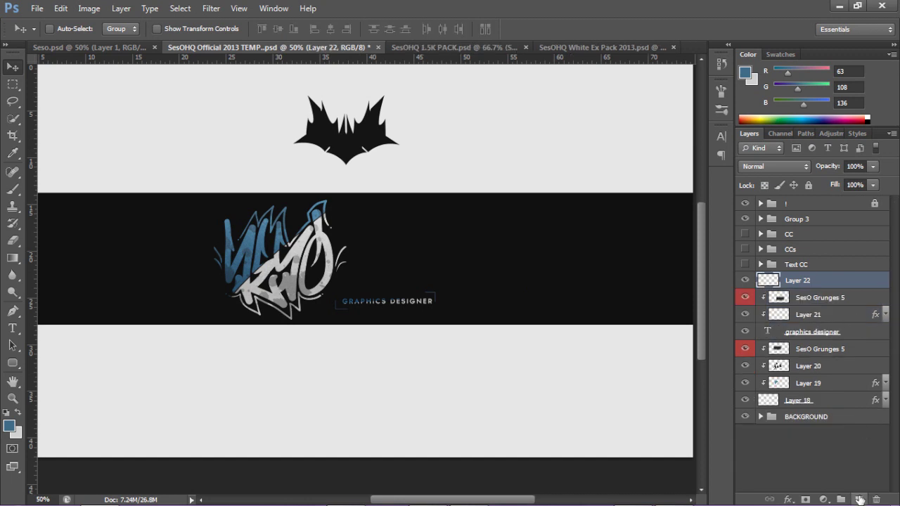
- On a new layer, draw a closed four-point Pen path spanning most of the dark banner's upper edge
click(858, 499)
key(p)
click(98, 185)
drag(220, 57, 237, 209)
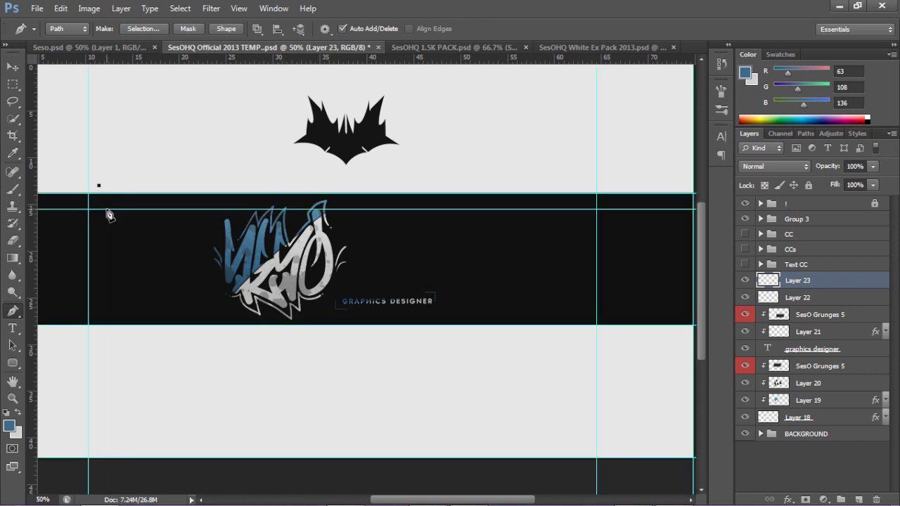
click(110, 208)
drag(554, 209, 560, 162)
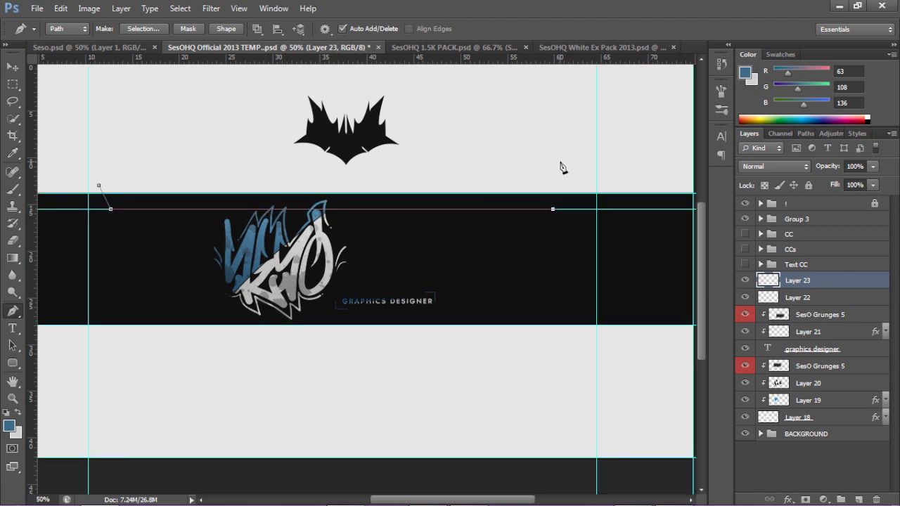
click(99, 186)
- Fill the path with a light grey sampled from the canvas, and hide the guides
right_click(155, 201)
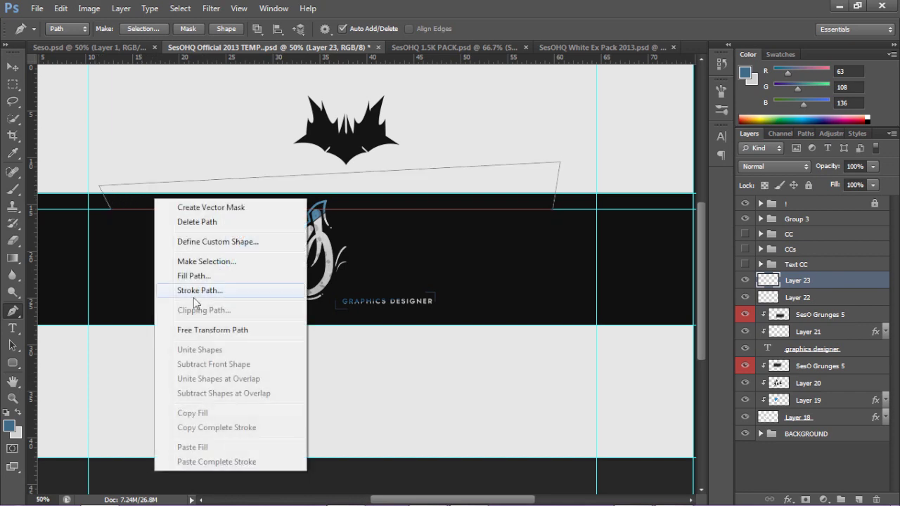
click(192, 275)
click(450, 129)
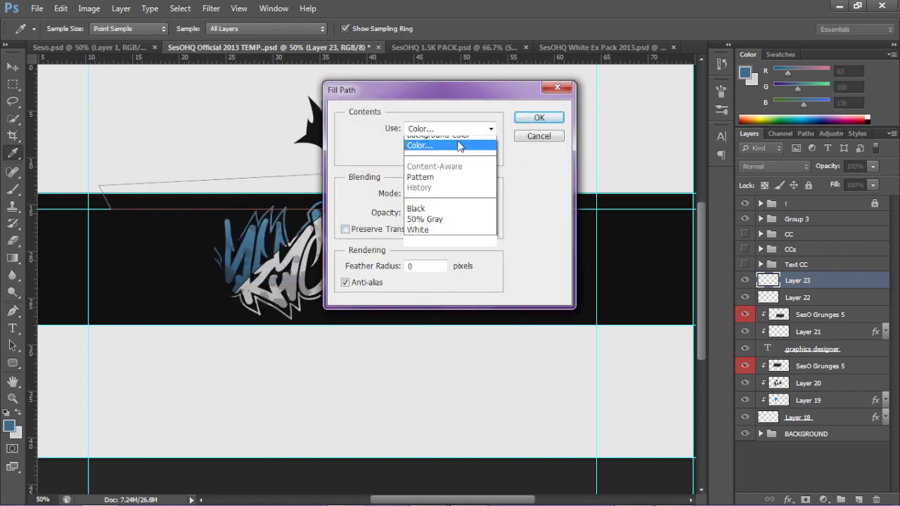
click(442, 163)
click(369, 161)
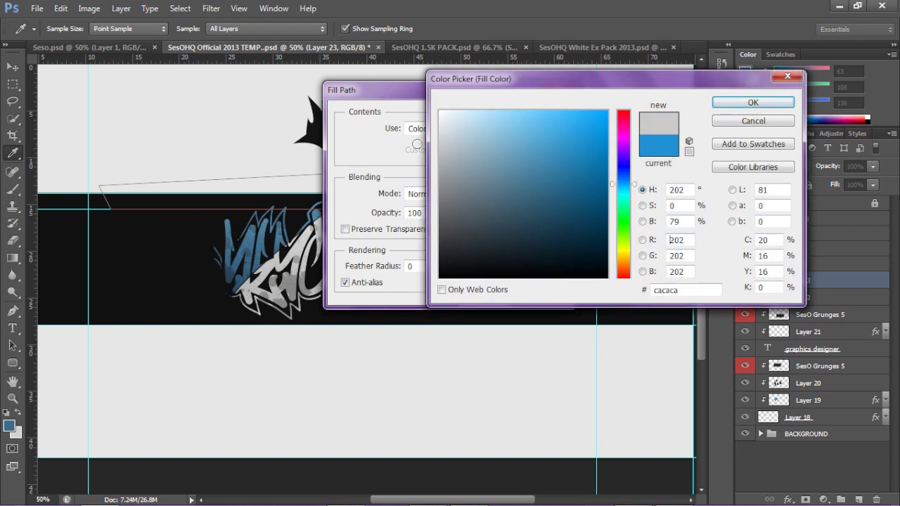
click(753, 102)
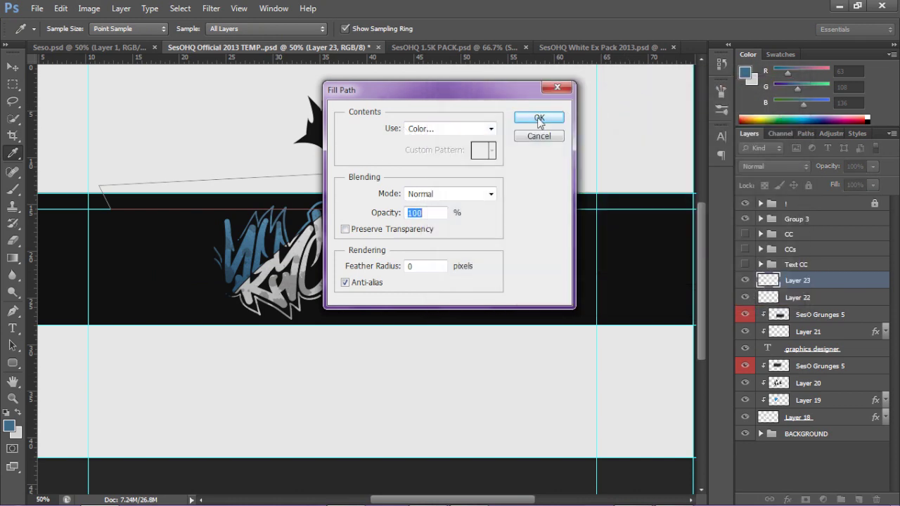
click(534, 121)
drag(578, 208, 545, 243)
key(ctrl+r)
key(ctrl+h)
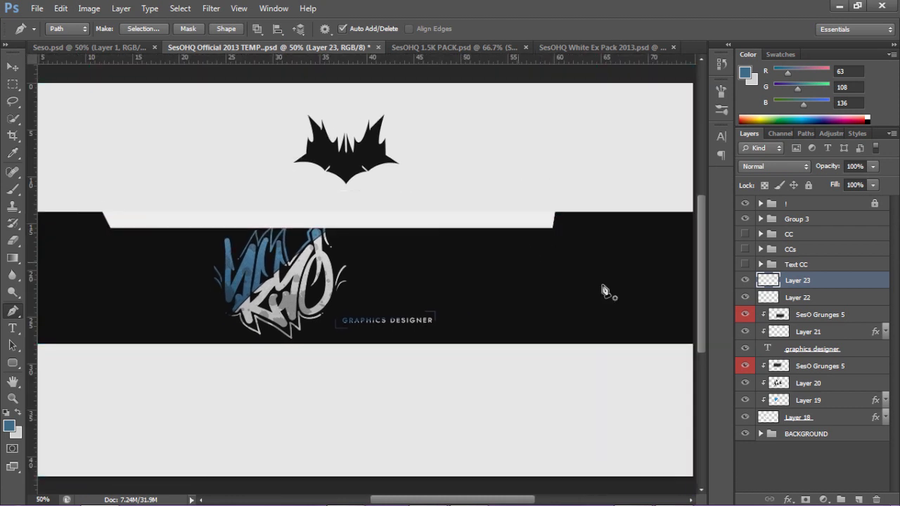
- Hide the lettering base Layer 18, and move the light grey strip slightly right along the banner's upper edge
key(z)
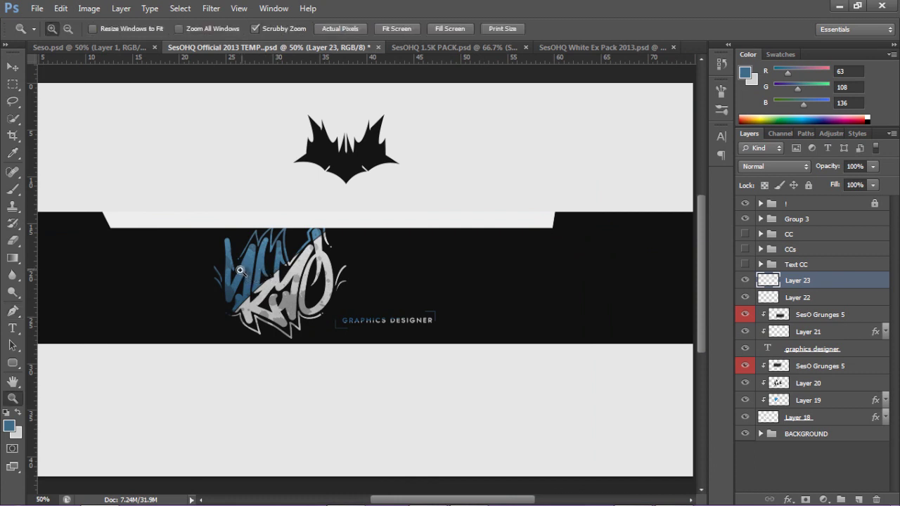
click(240, 264)
key(v)
click(745, 383)
click(745, 384)
click(746, 418)
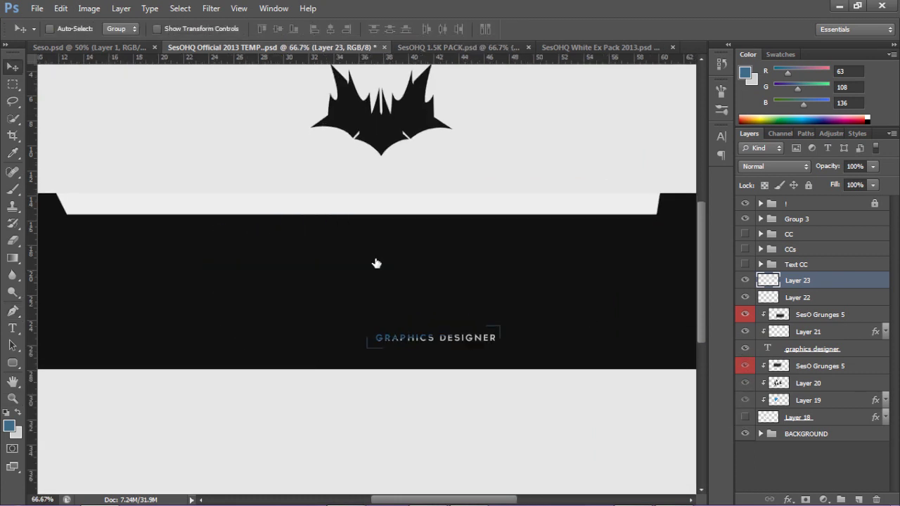
drag(347, 215, 356, 218)
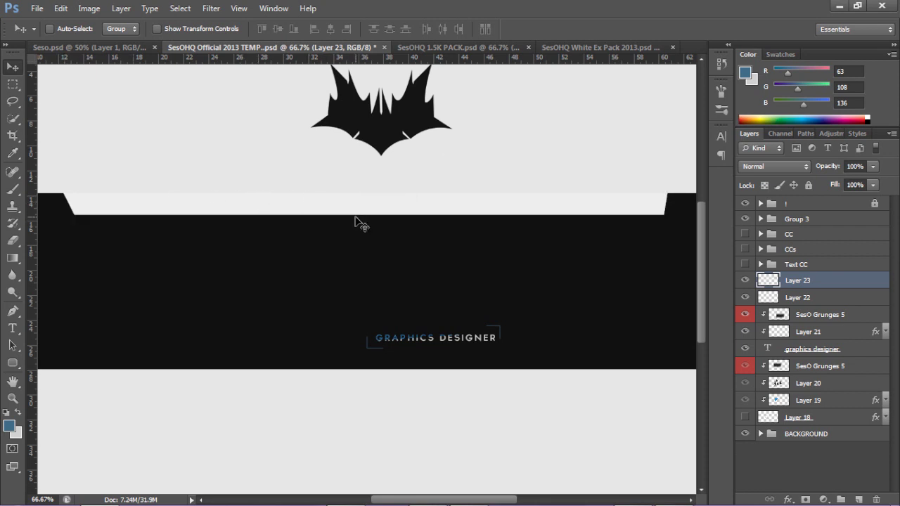
key(ctrl+minus)
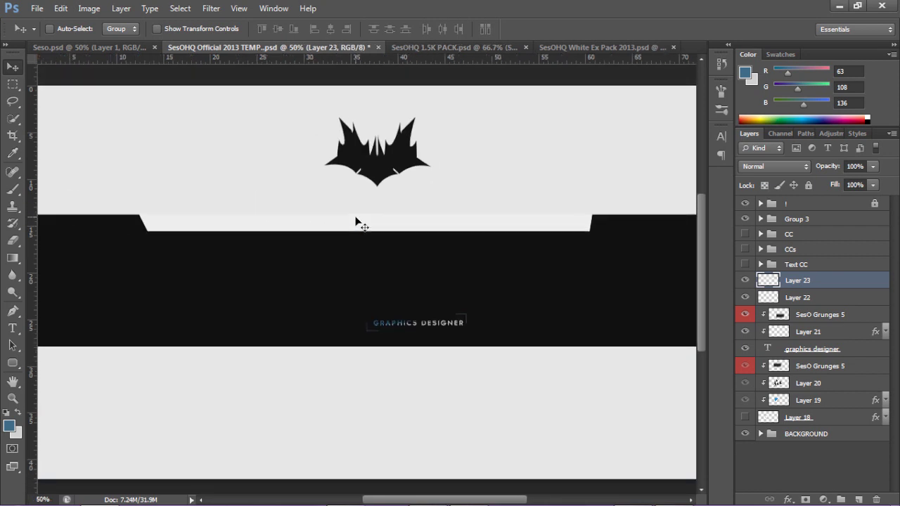
- Show the lettering again and delete the light grey strip's layer
click(745, 418)
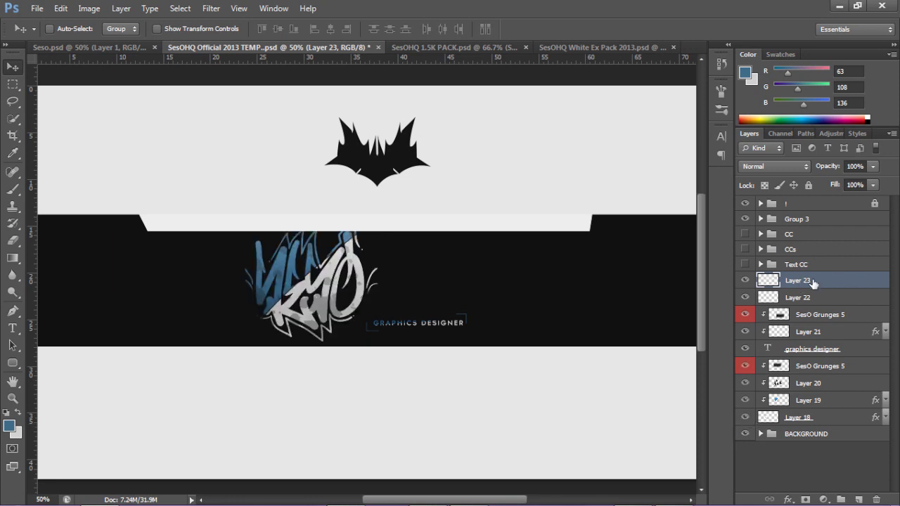
key(Delete)
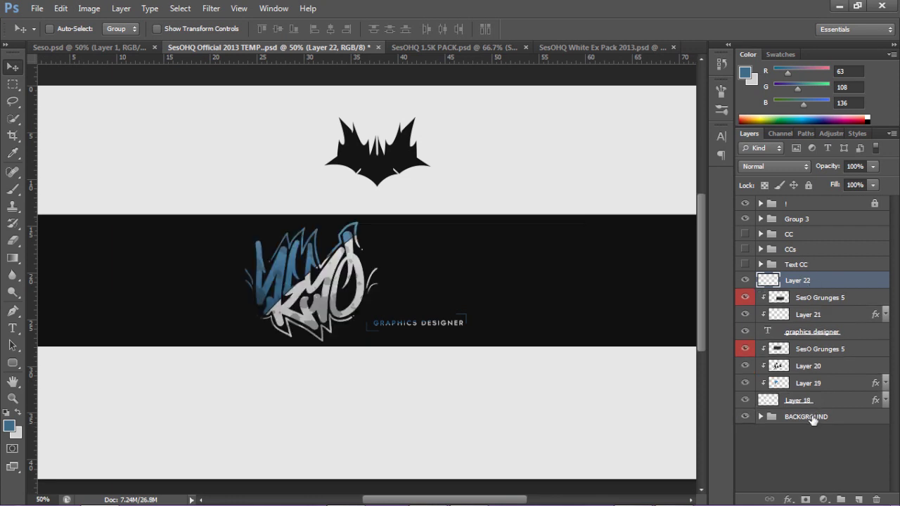
- Copy the SesOs Smoke 1 layer from SesOHQ 1.5K PACK.psd into the banner, directly above the BACKGROUND group and behind the lettering
click(809, 418)
drag(481, 500, 478, 504)
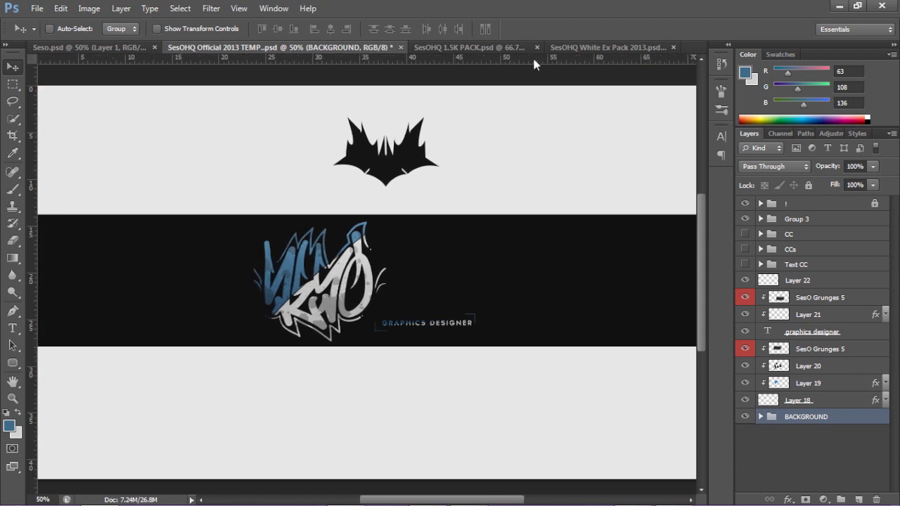
click(430, 45)
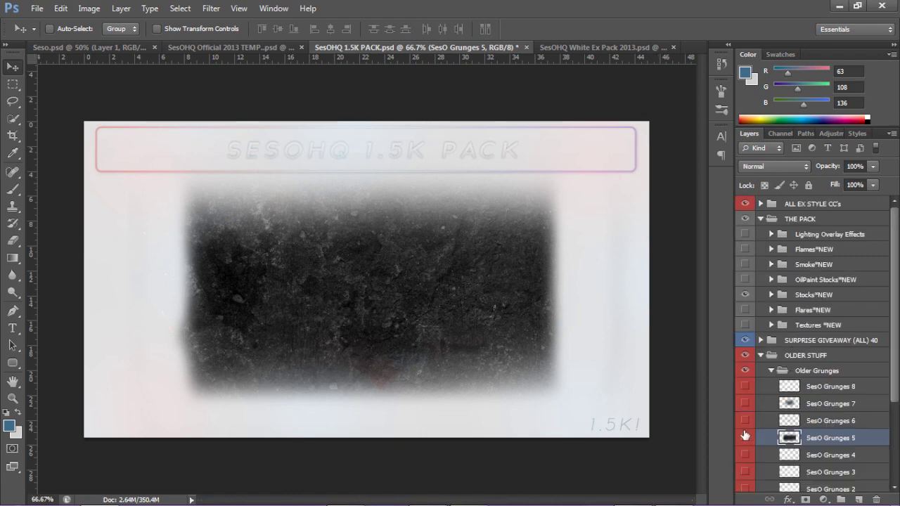
click(745, 439)
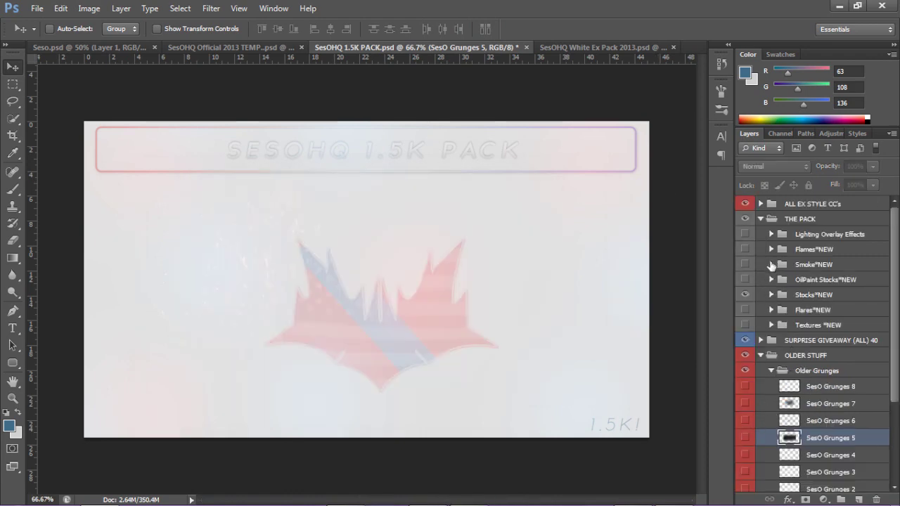
click(771, 264)
click(744, 280)
click(826, 282)
drag(432, 275, 220, 229)
drag(238, 273, 291, 274)
- Soften the smoke image's hard vertical edges with the Eraser
key(e)
drag(90, 205, 127, 204)
drag(90, 276, 95, 280)
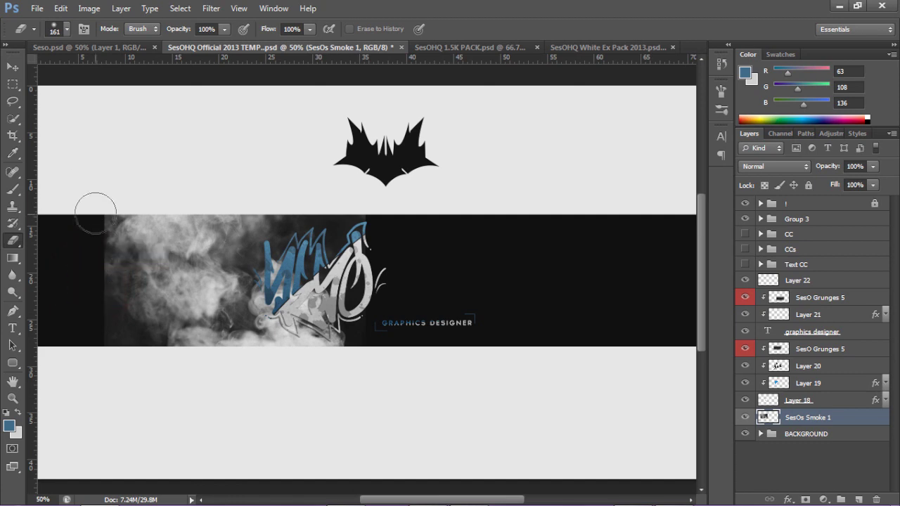
drag(98, 211, 98, 331)
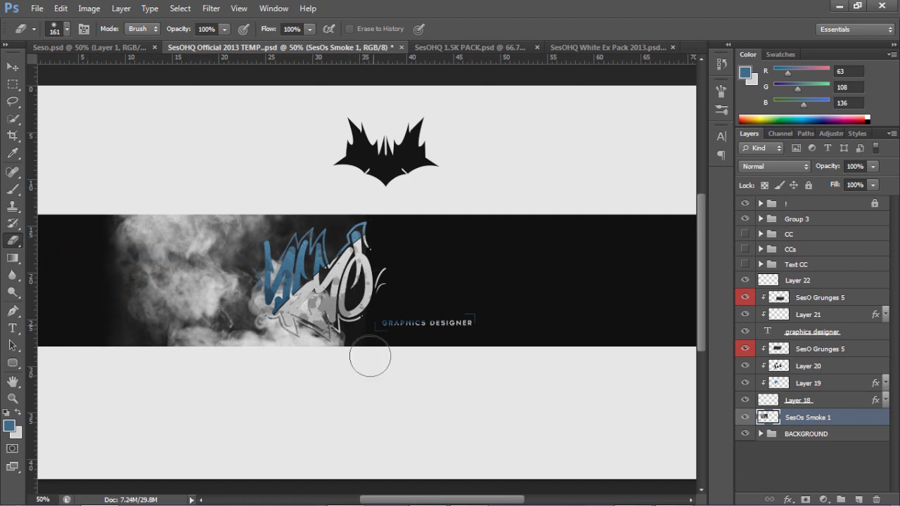
- Repeat the smoke across the banner with two copies and merge the three smoke layers into one
key(v)
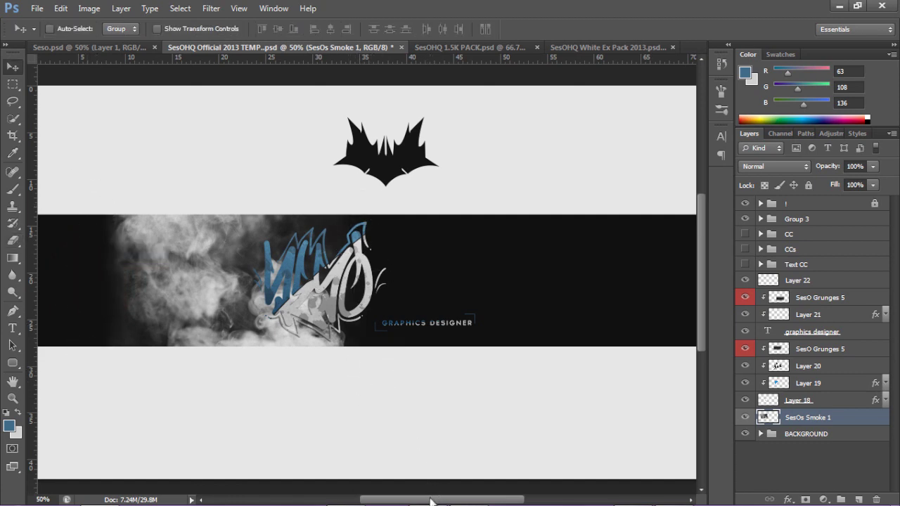
drag(432, 501, 429, 501)
drag(211, 299, 602, 285)
key(ctrl+j)
key(ctrl+j)
shift+click(818, 458)
key(ctrl+e)
- Shift the merged smoke layer slightly left and lower its opacity to 16%
click(873, 166)
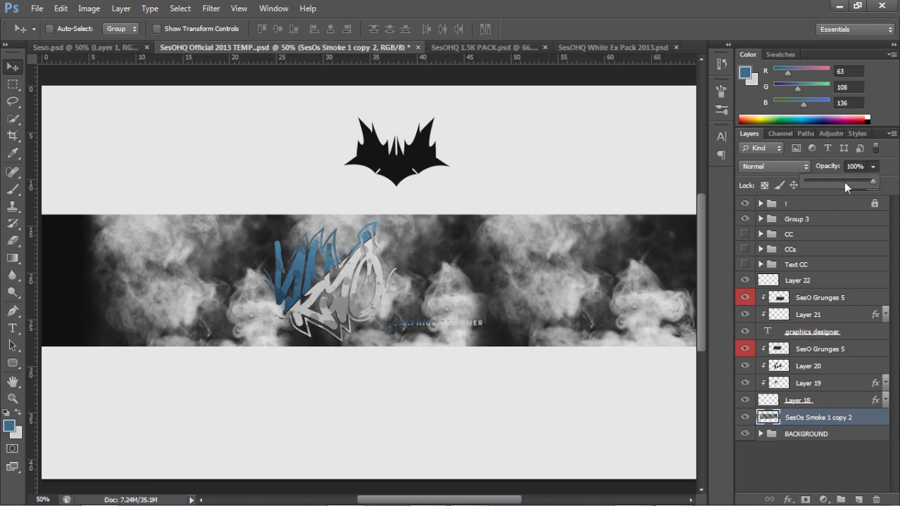
click(830, 183)
click(773, 166)
click(872, 169)
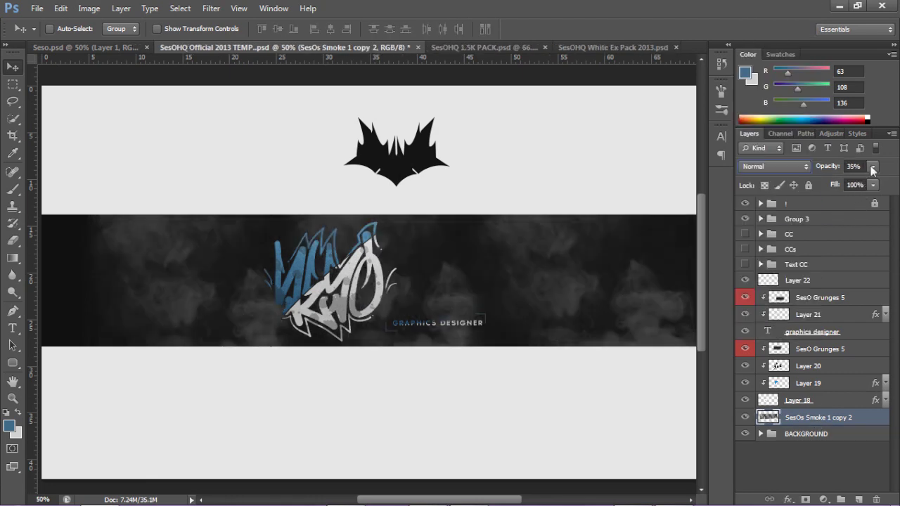
click(870, 169)
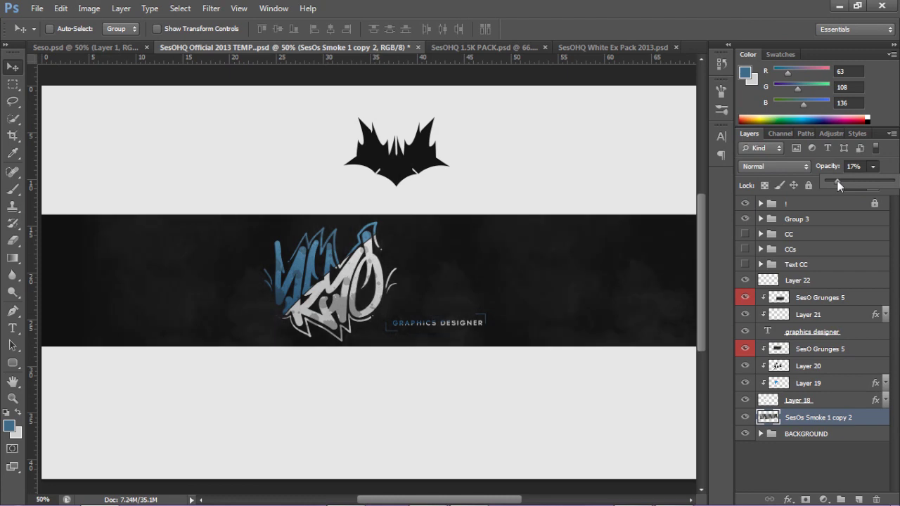
drag(529, 277, 522, 276)
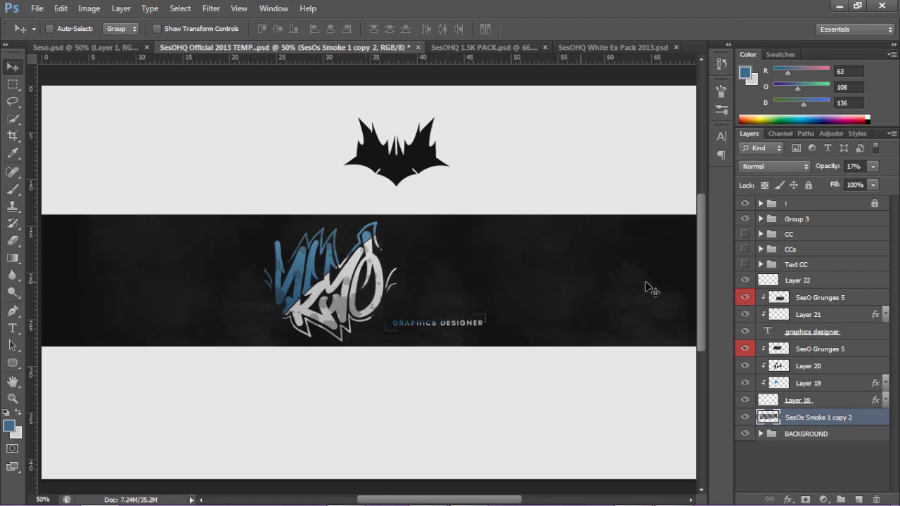
click(873, 167)
click(857, 167)
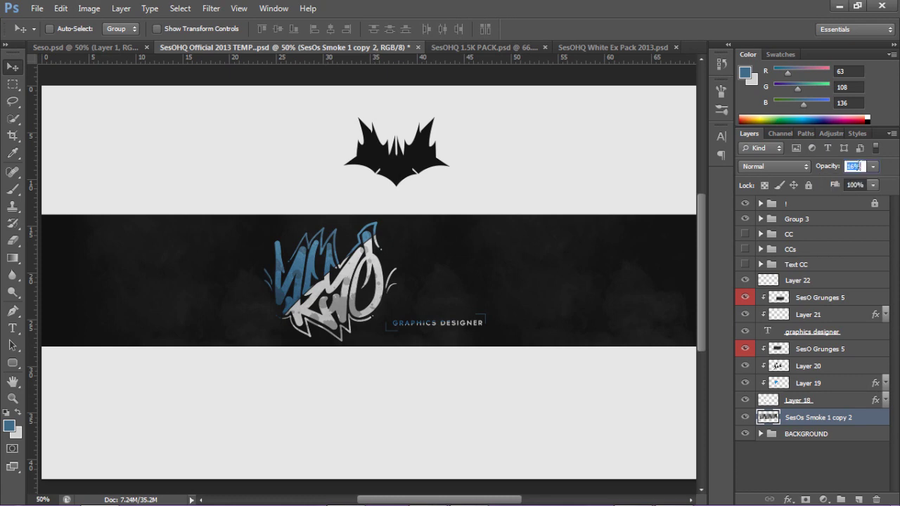
key(Return)
- Copy the SesO Grunges 5 layer from SesOHQ 1.5K PACK.psd into the banner, directly above the smoke layer
click(492, 47)
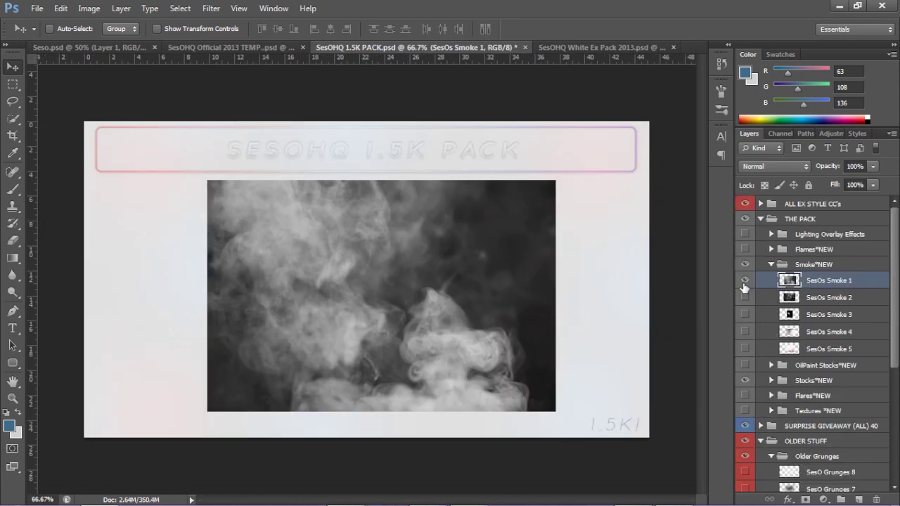
click(745, 281)
click(771, 265)
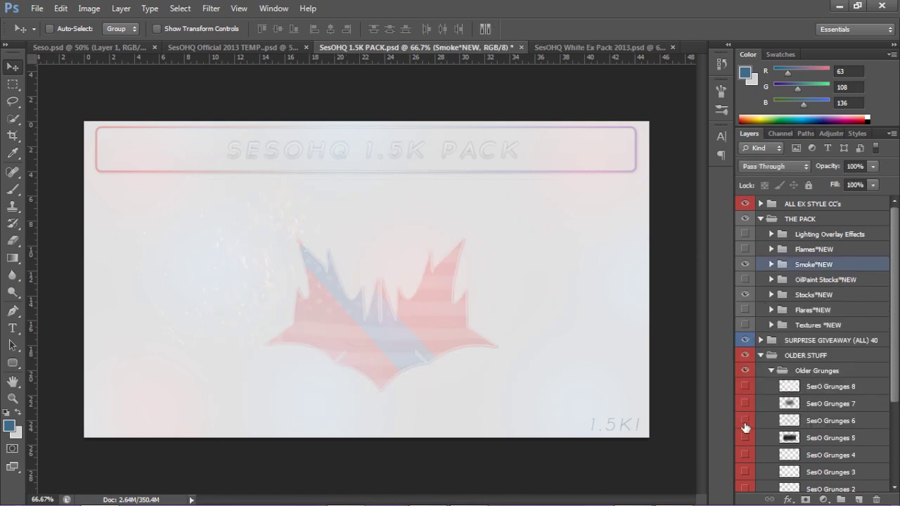
click(807, 438)
mouse_move(436, 278)
mouse_down()
mouse_move(317, 98)
mouse_move(309, 63)
mouse_move(255, 53)
mouse_move(241, 253)
mouse_move(287, 267)
mouse_move(422, 273)
mouse_up()
- Spread the grunge texture across the banner with two copies and merge the three grunge layers
drag(439, 274, 546, 281)
key(ctrl+j)
click(816, 454)
drag(255, 315, 248, 321)
shift+click(811, 420)
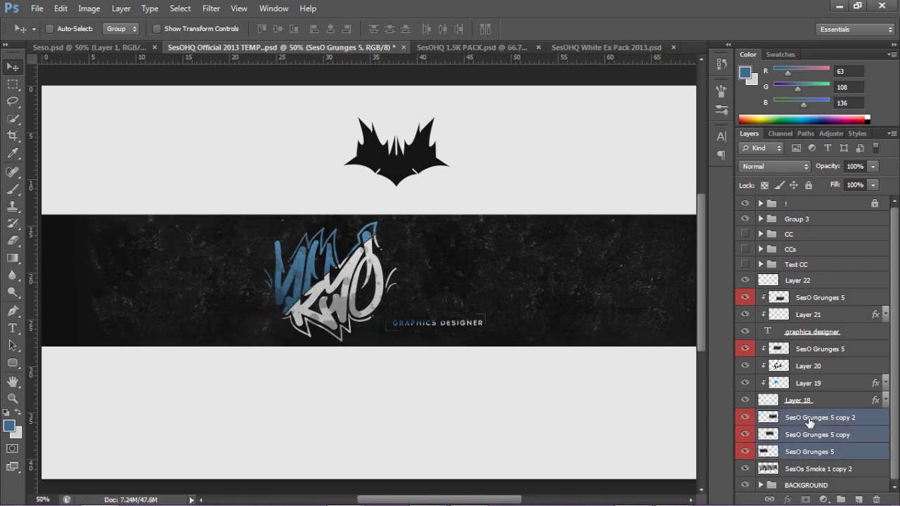
key(ctrl+e)
- Lower the merged grunge layer's opacity to 19%
click(873, 166)
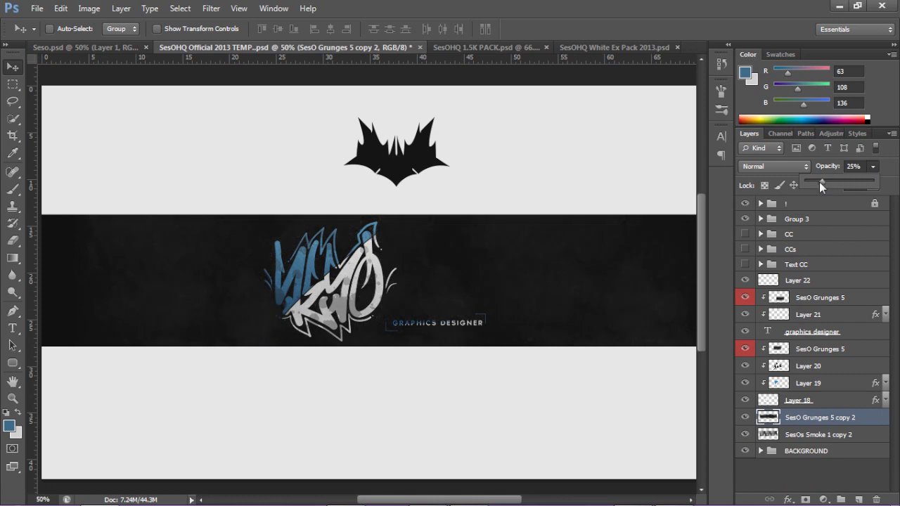
drag(819, 182, 811, 180)
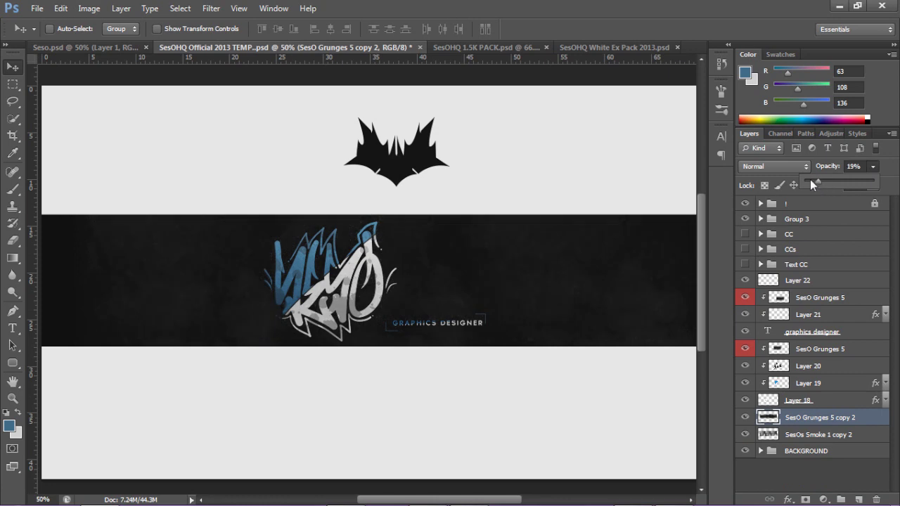
click(403, 297)
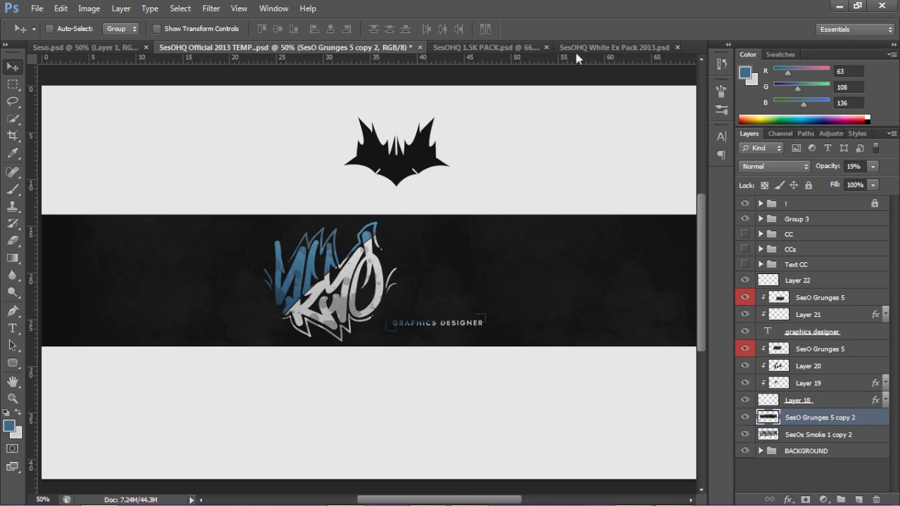
- Copy the SesOs Stocks 3 (Particles) layer from SesOHQ 1.5K PACK.psd into the banner, above the grunge layer and behind the lettering
click(518, 47)
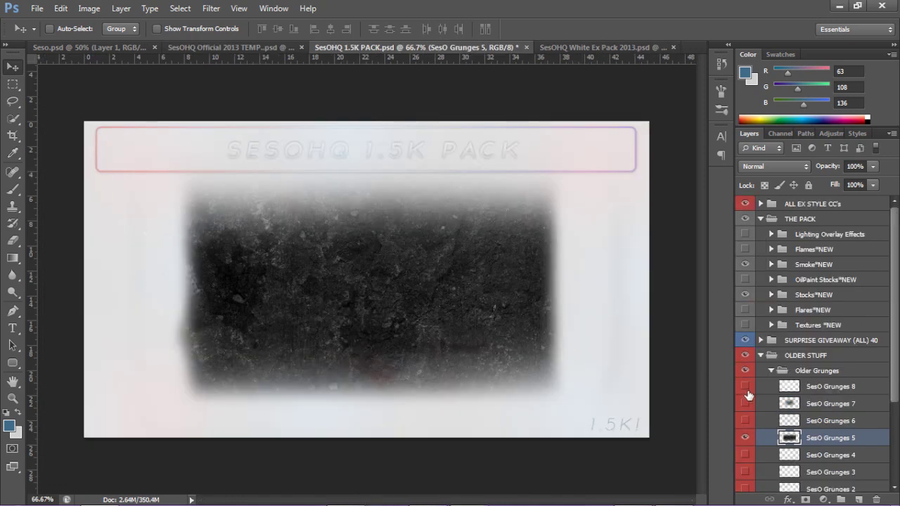
click(745, 438)
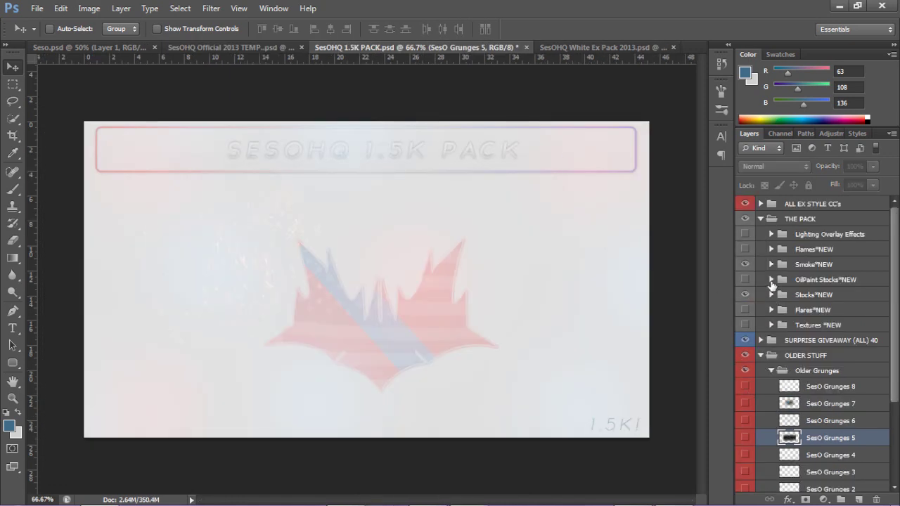
click(770, 294)
click(771, 295)
click(771, 294)
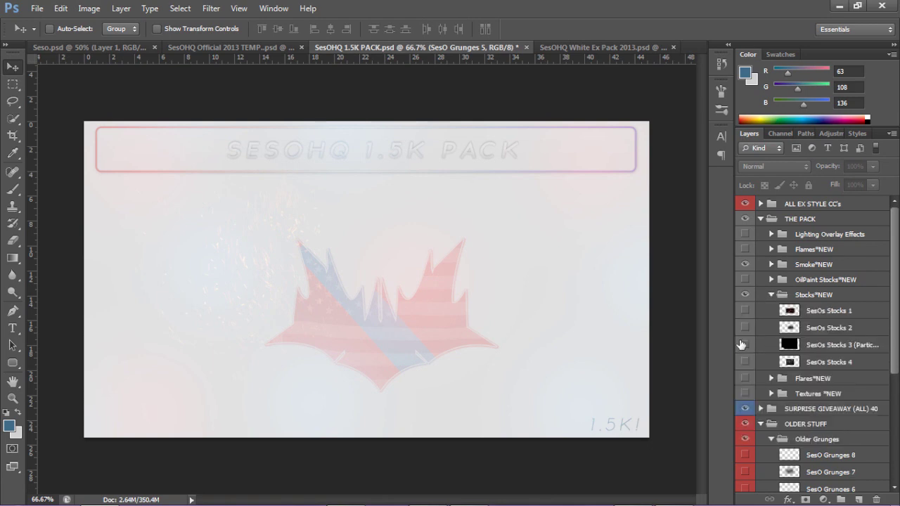
click(841, 346)
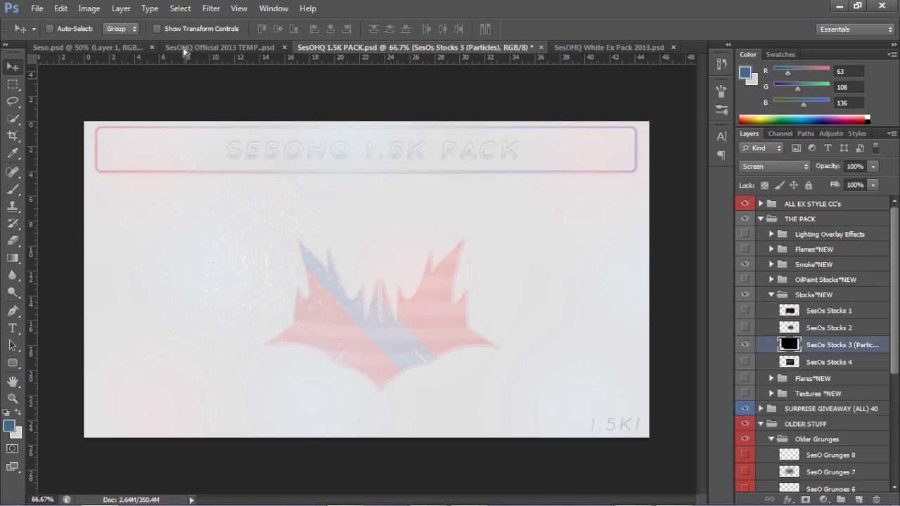
drag(185, 52, 292, 236)
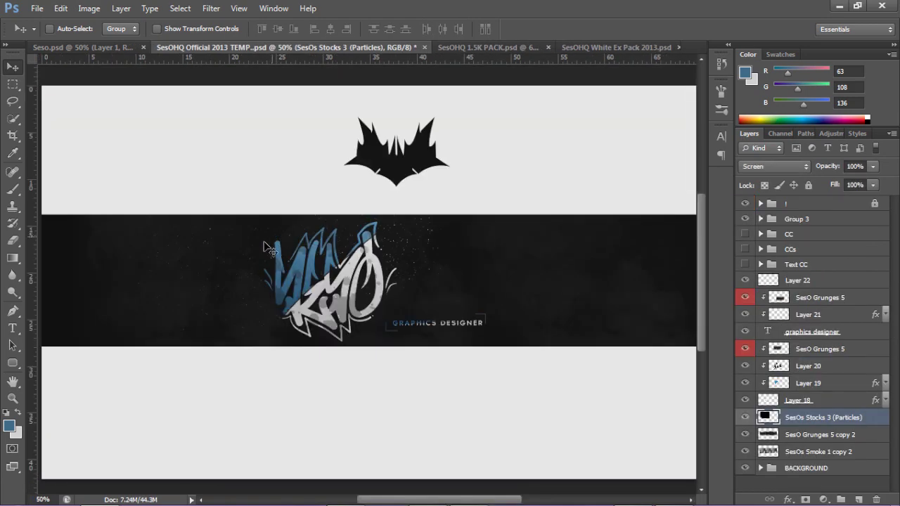
- Move the SesOs Stocks 3 (Particles) layer above Layer 22 and spread the particles across the banner with one duplicate
click(239, 282)
drag(807, 417, 804, 274)
drag(268, 282, 250, 279)
drag(415, 306, 459, 312)
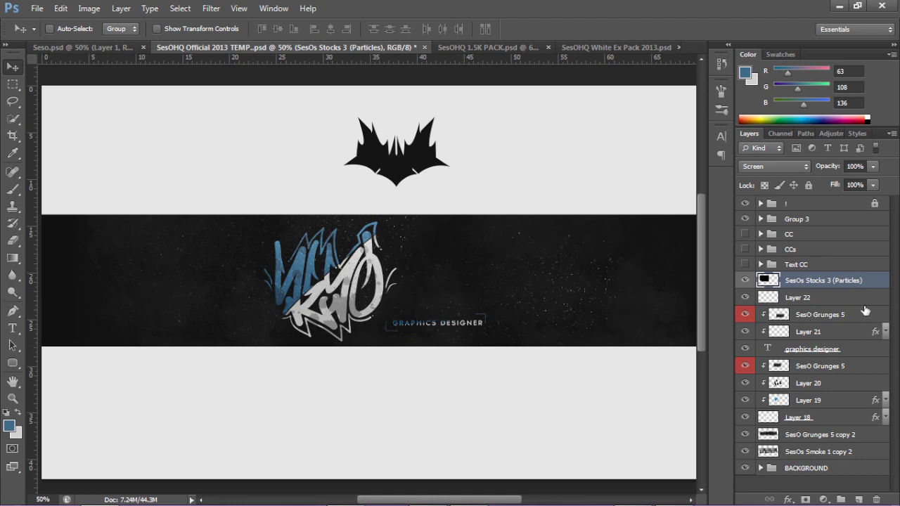
key(ctrl+j)
- Lower the opacity of both particle layers to 42%
shift+click(856, 301)
click(873, 166)
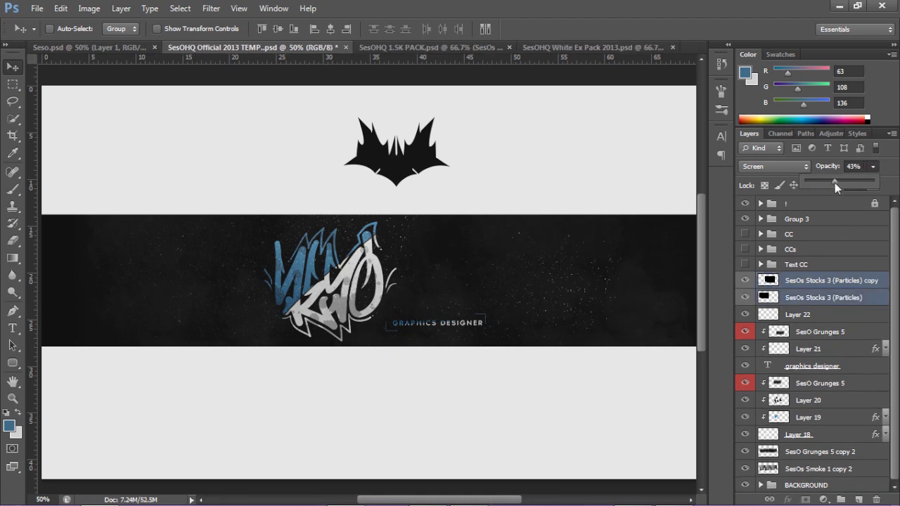
drag(835, 183, 834, 183)
drag(494, 260, 483, 267)
drag(426, 501, 429, 501)
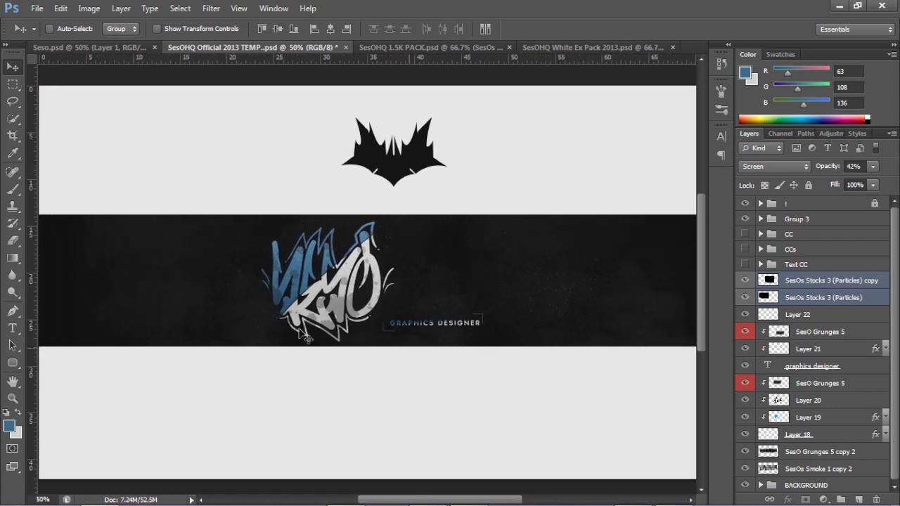
- On a new layer above the particles, paint a light grey glow at the banner's upper edge above the lettering with a soft 815 px brush
click(827, 283)
click(859, 500)
key(b)
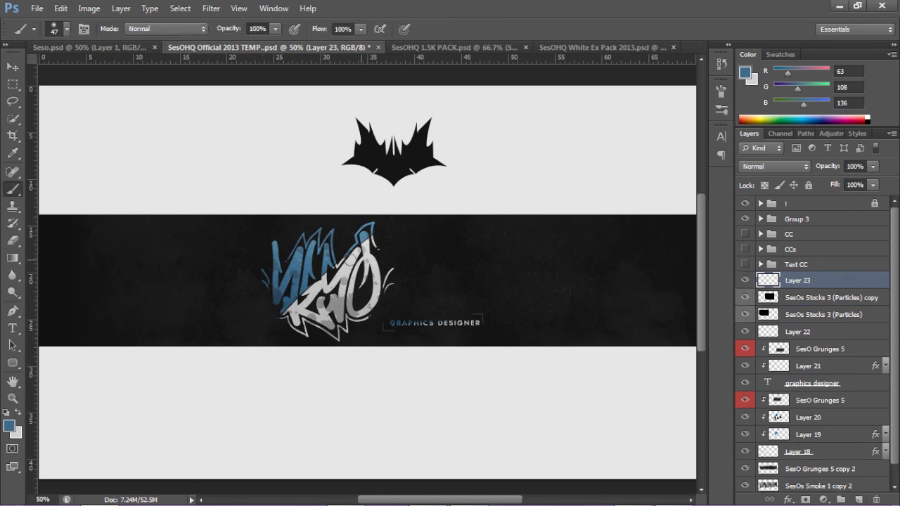
click(17, 416)
drag(266, 285, 398, 285)
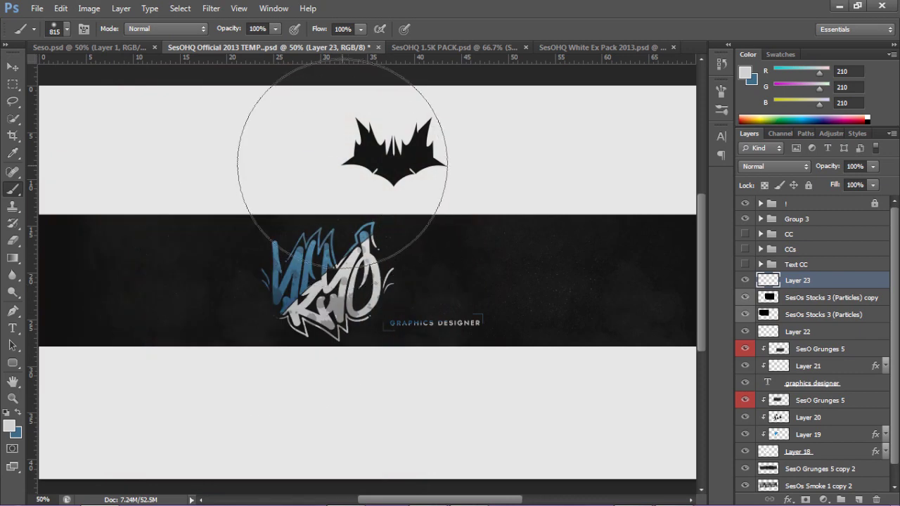
click(329, 130)
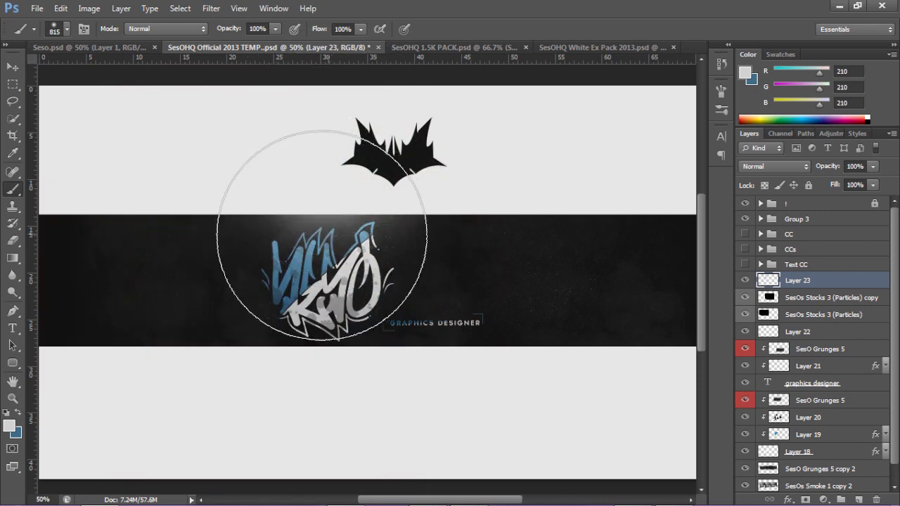
key(z)
drag(276, 222, 339, 242)
key(v)
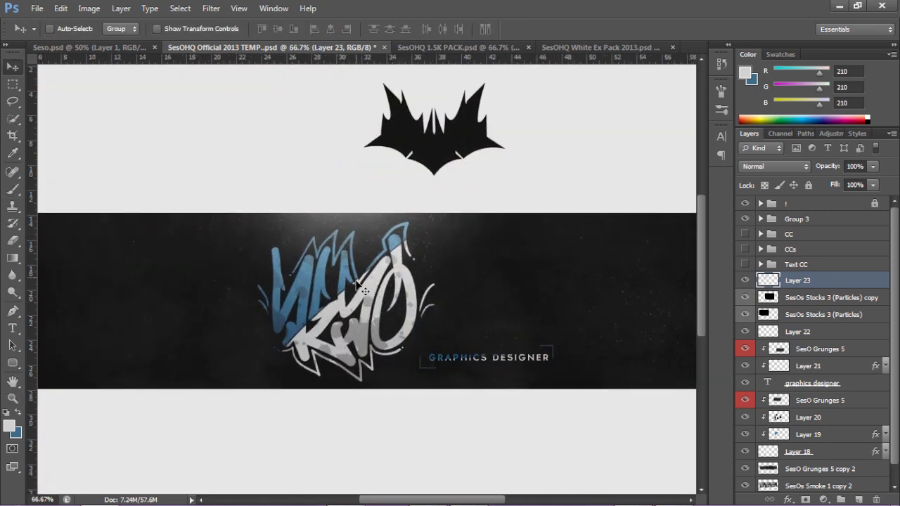
drag(354, 273, 353, 274)
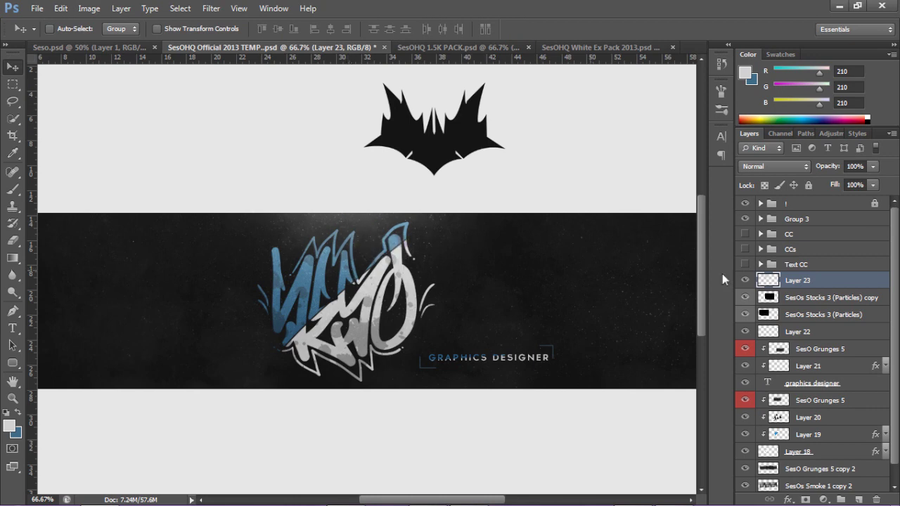
- Compare the banner with and without the light grey glow and lower the glow layer's opacity to 67%
click(742, 281)
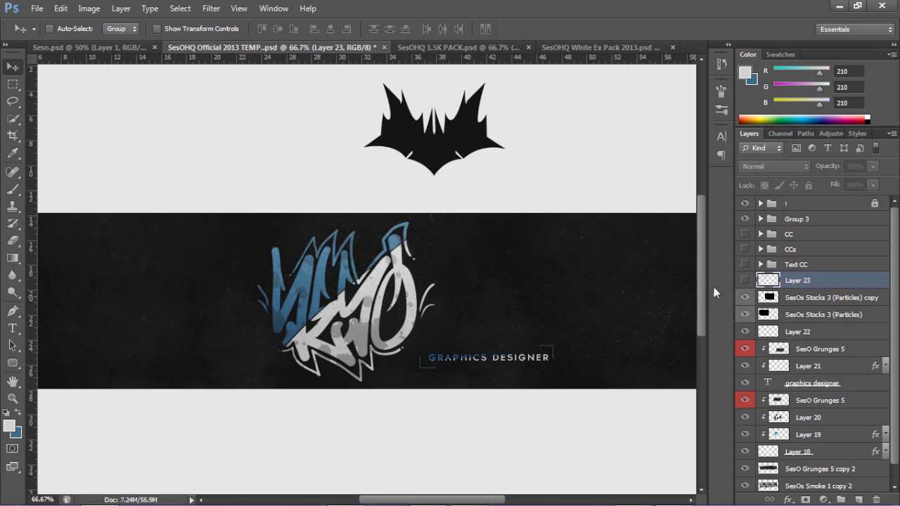
click(746, 281)
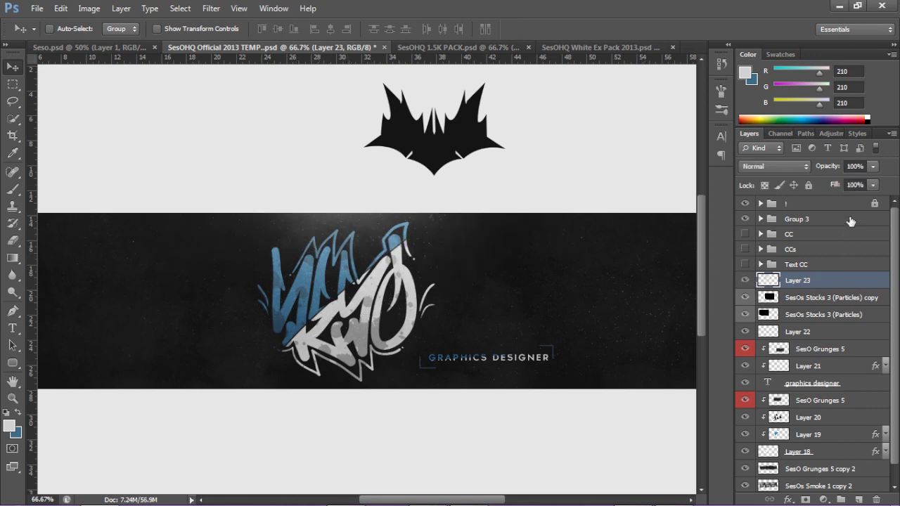
drag(871, 171, 851, 181)
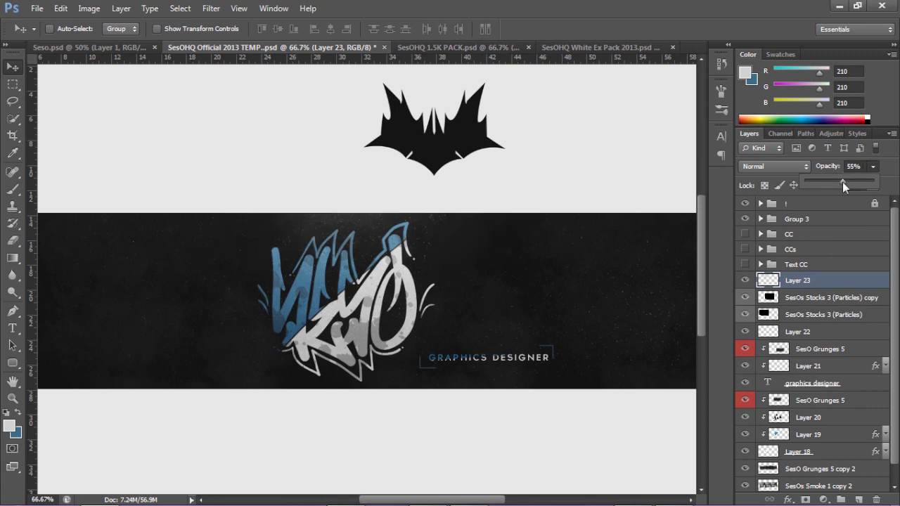
click(329, 266)
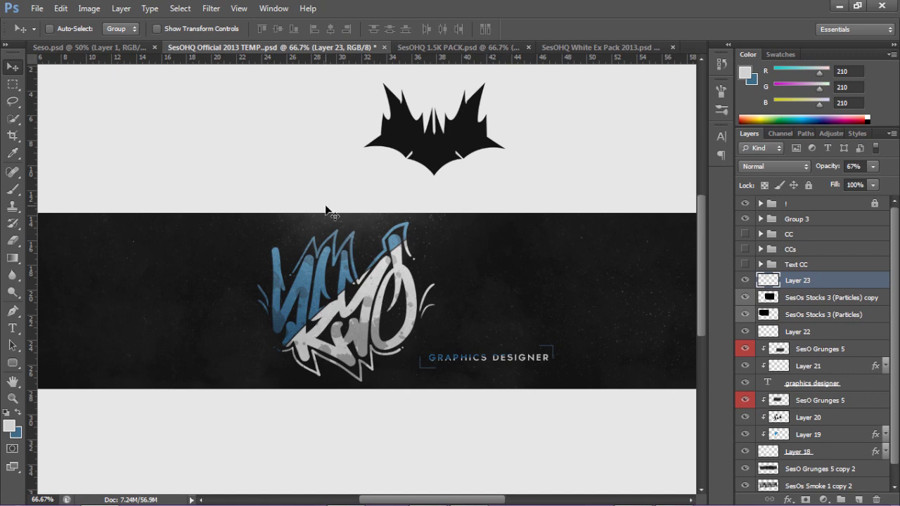
- On another new layer, paint a soft blue glow at the banner's lower edge beneath the lettering with the 815 px brush and reposition it
key(x)
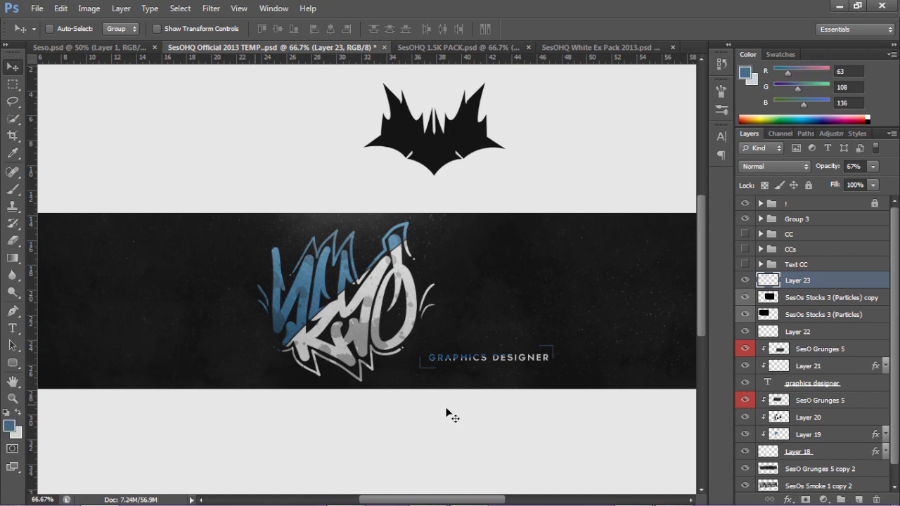
click(859, 499)
key(b)
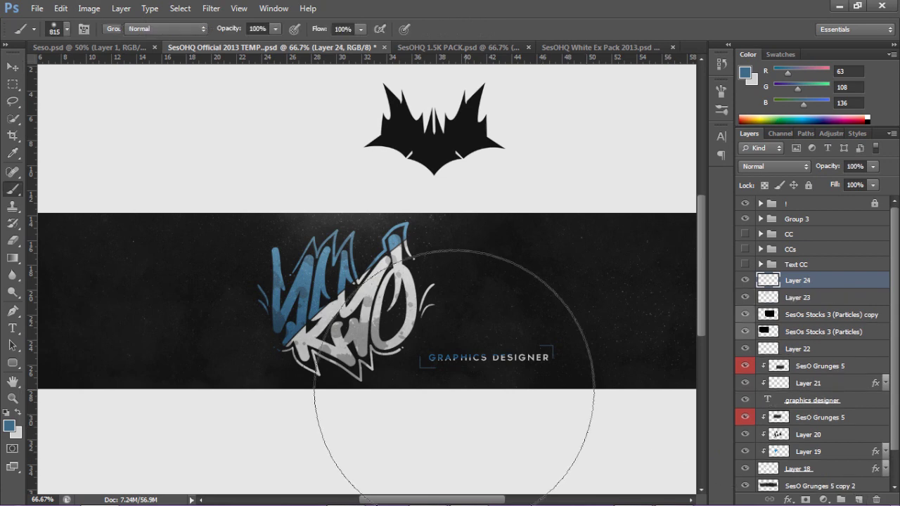
click(310, 412)
key(v)
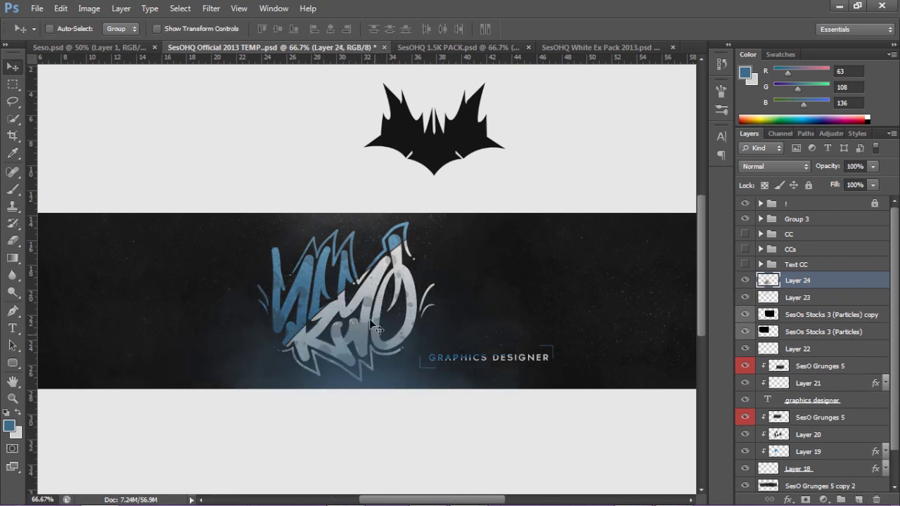
drag(365, 357, 364, 330)
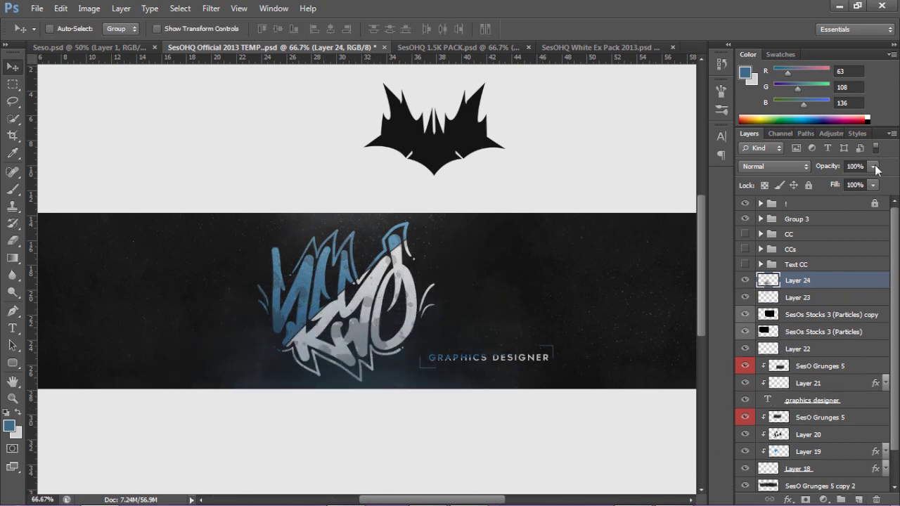
- Lower the blue glow layer's opacity to 34%
drag(876, 169, 838, 182)
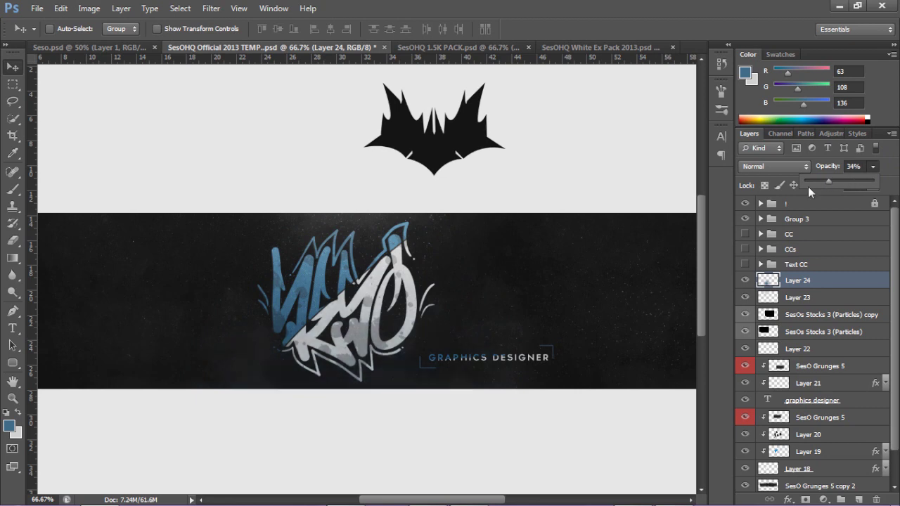
click(396, 330)
key(ctrl+minus)
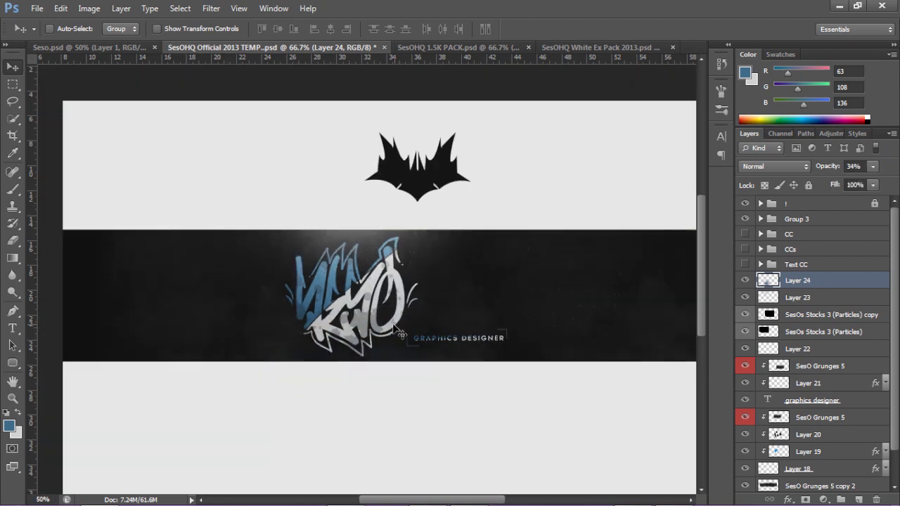
- Duplicate all layers from Layer 24 down to the BACKGROUND group and merge the copies into one layer on top
scroll(809, 271, down, 1)
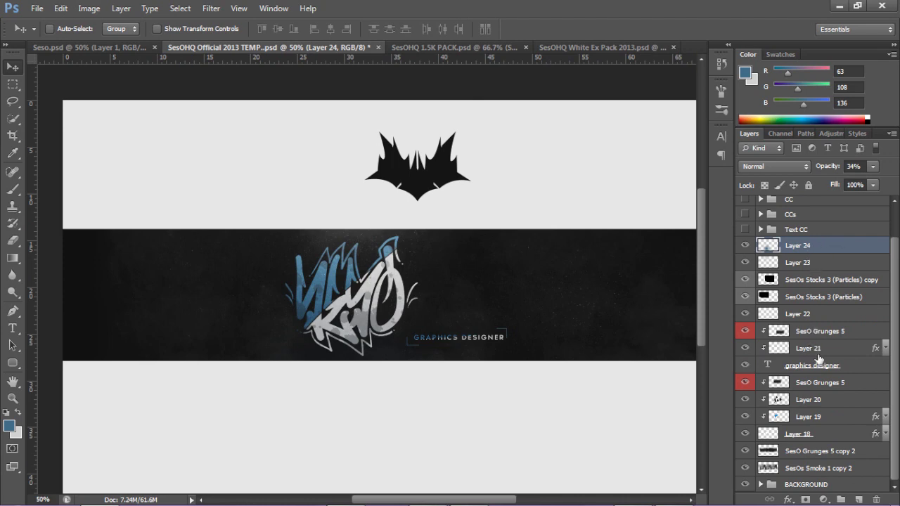
shift+click(837, 485)
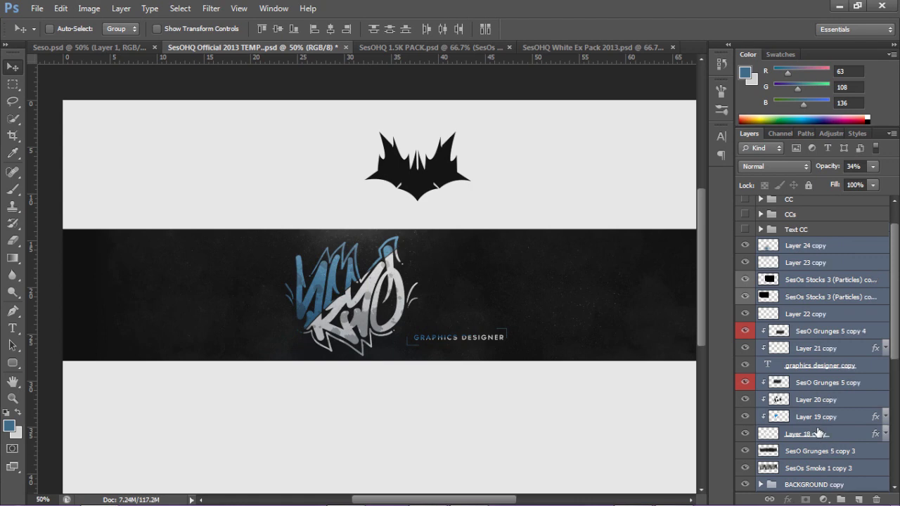
key(ctrl+alt+e)
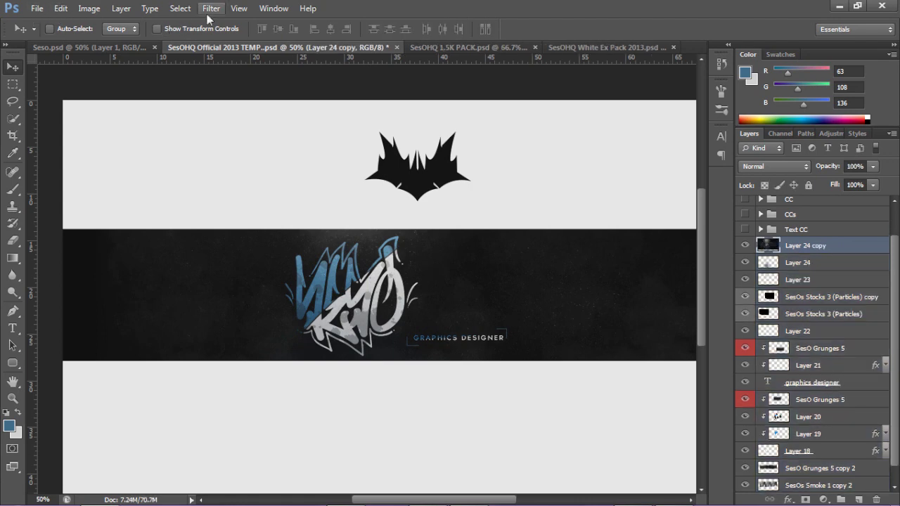
- Apply a Radial Blur to the merged copy with amount 10, the Zoom method and Best quality
click(210, 9)
mouse_move(281, 142)
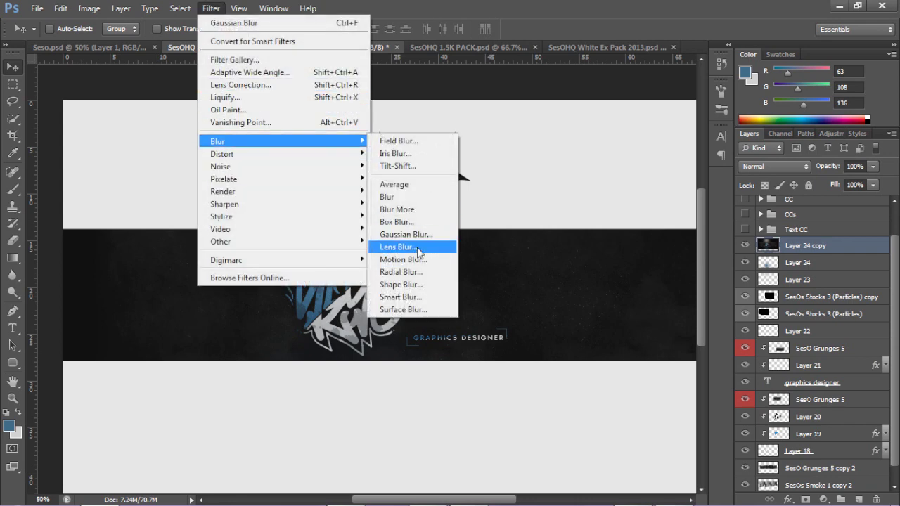
key(Escape)
key(Escape)
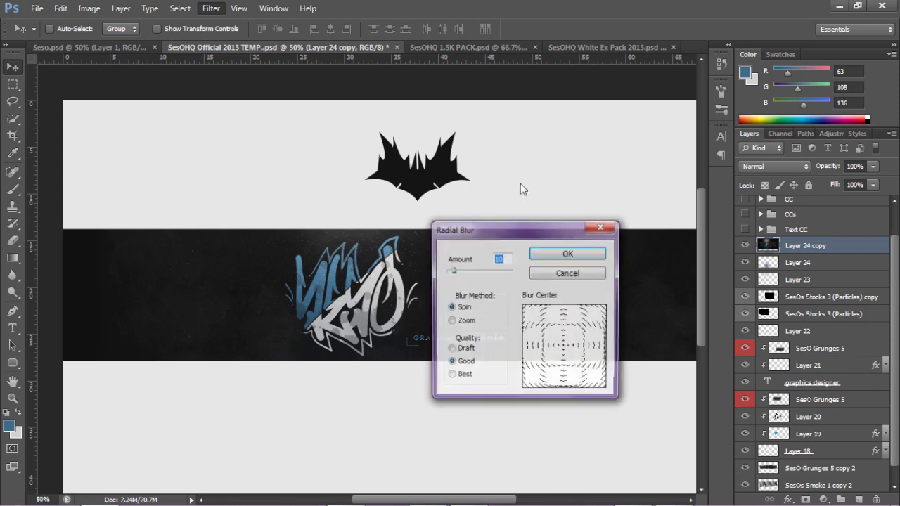
click(464, 323)
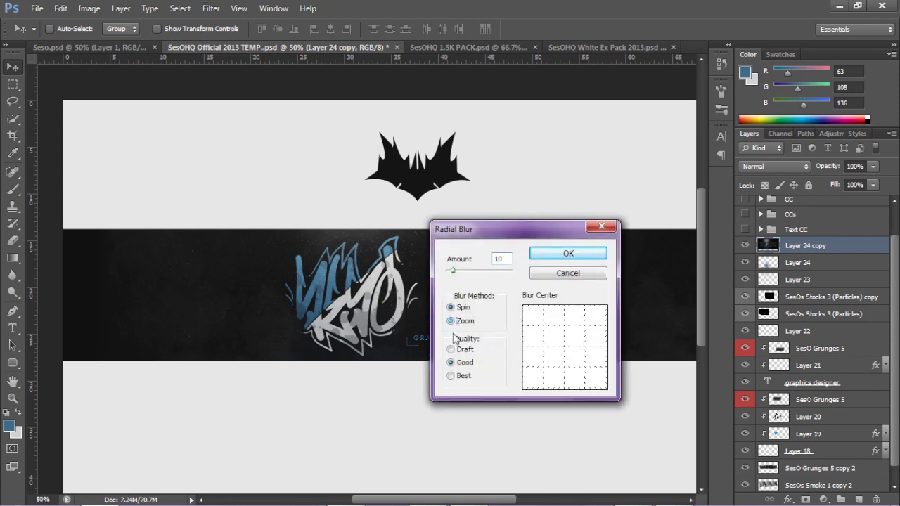
click(452, 376)
click(538, 254)
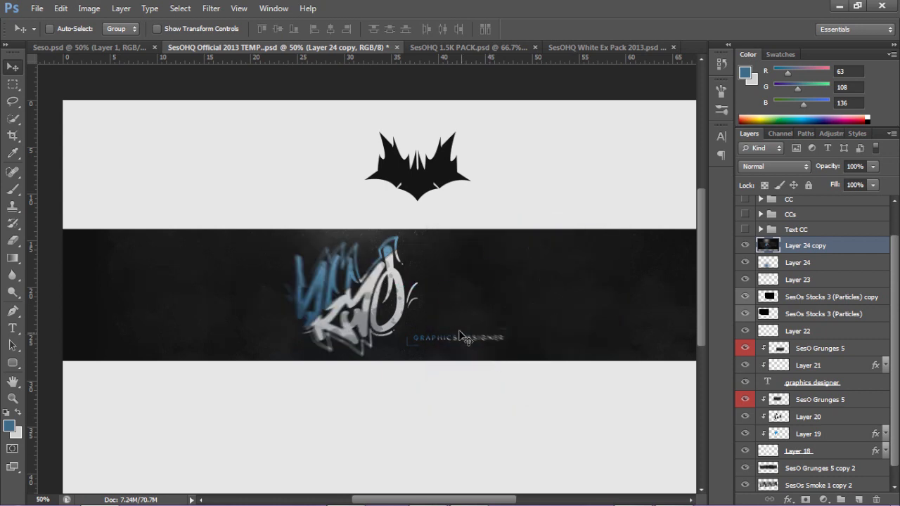
- Lower the blurred copy's opacity to 48%
key(z)
click(360, 299)
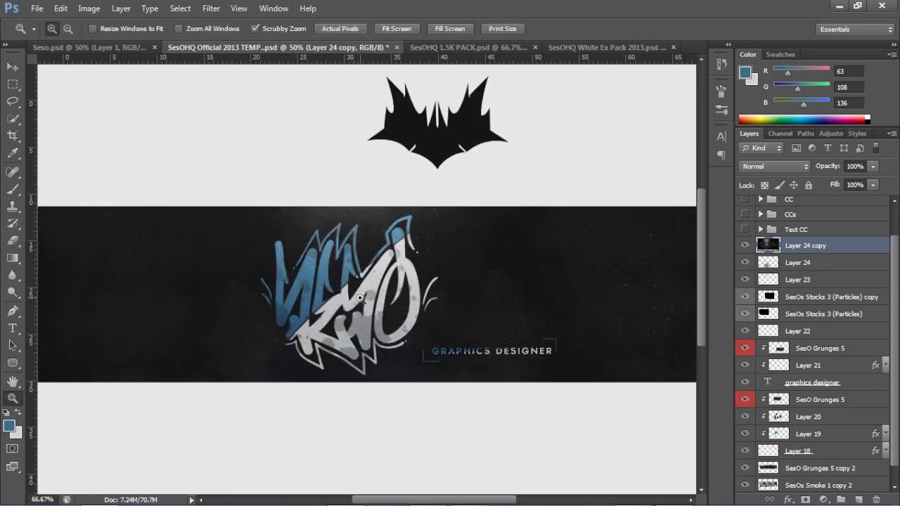
key(v)
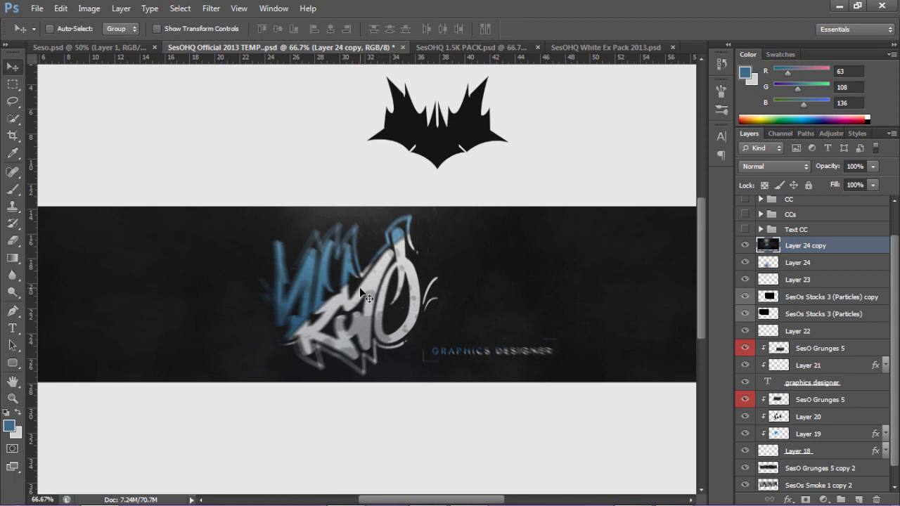
click(873, 167)
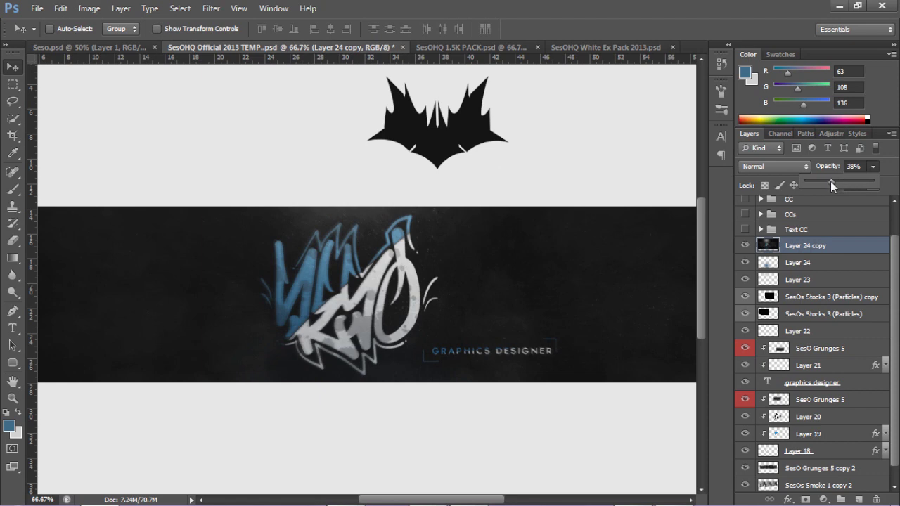
drag(834, 183, 838, 183)
- Erase parts of the blurred copy over the lettering with a soft 95 px eraser to sharpen the logo
key(b)
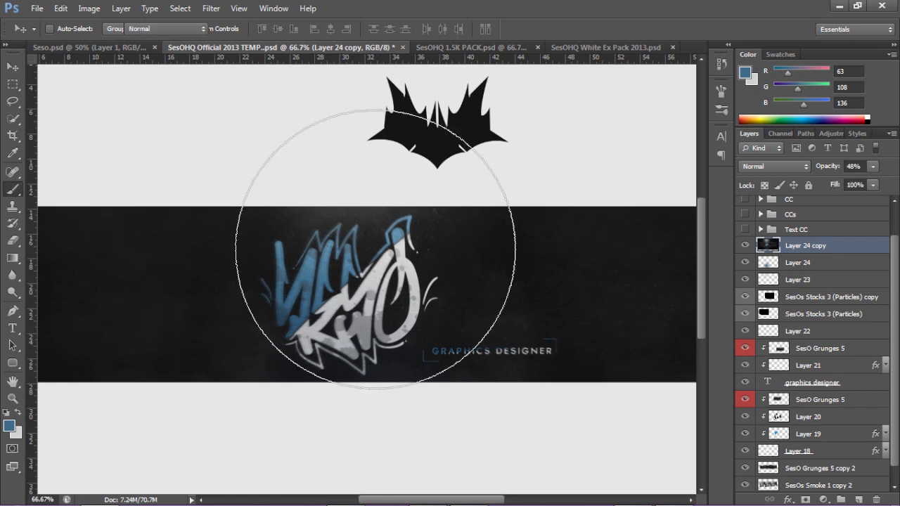
key(e)
drag(320, 247, 332, 250)
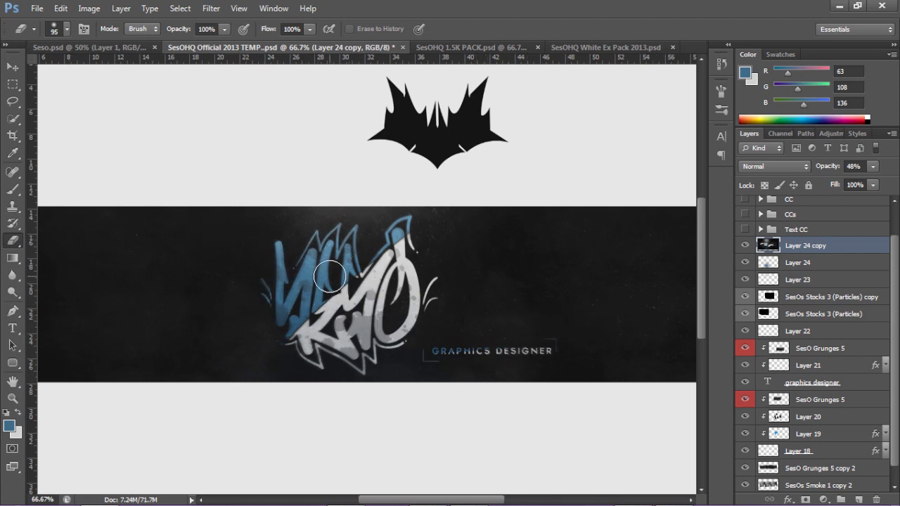
- Select five thin horizontal strips across the lettering on the blurred copy and cut them to a new layer
key(m)
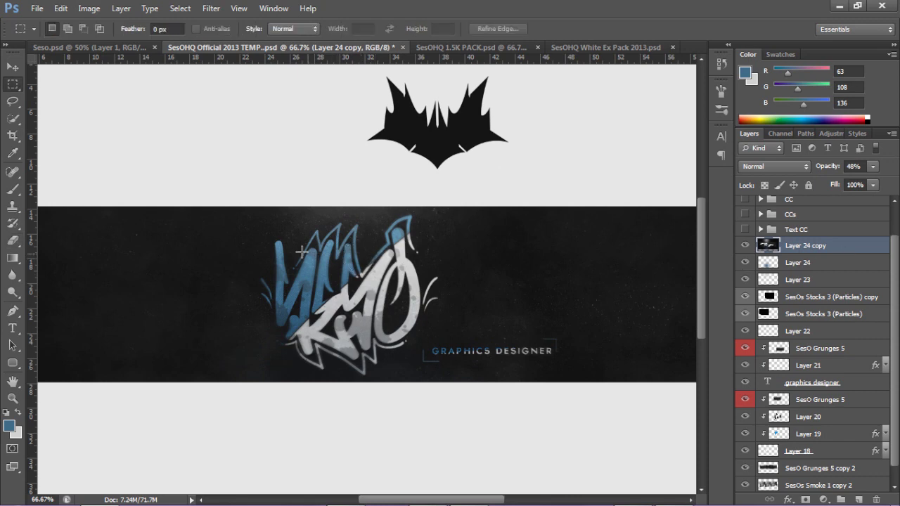
drag(240, 239, 459, 259)
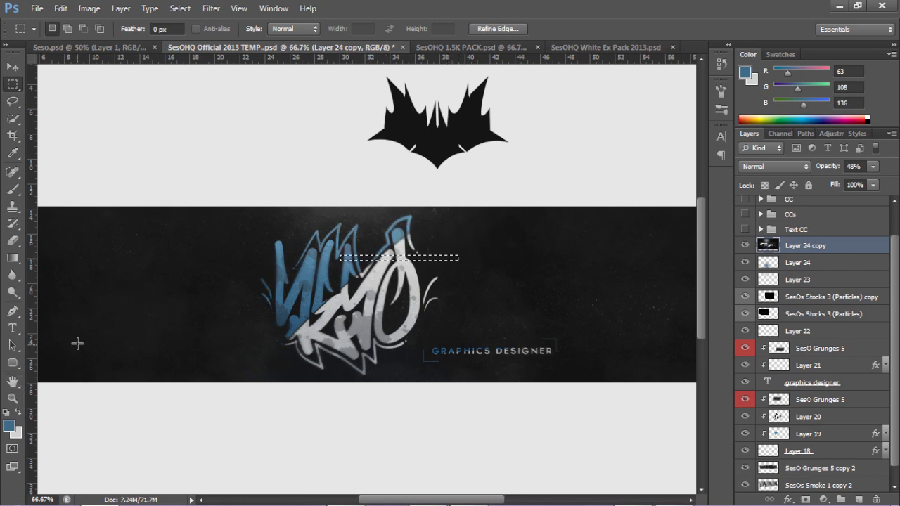
click(17, 89)
click(17, 89)
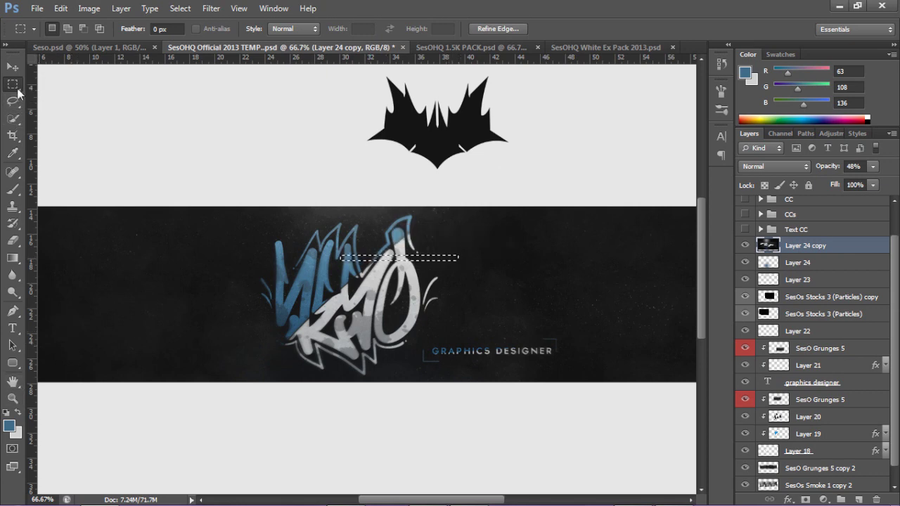
click(17, 89)
click(63, 90)
key(shift)
drag(245, 232, 355, 247)
drag(290, 285, 345, 286)
mouse_move(418, 310)
mouse_down()
mouse_move(506, 319)
mouse_move(426, 305)
mouse_move(431, 299)
mouse_up()
right_click(431, 299)
click(498, 174)
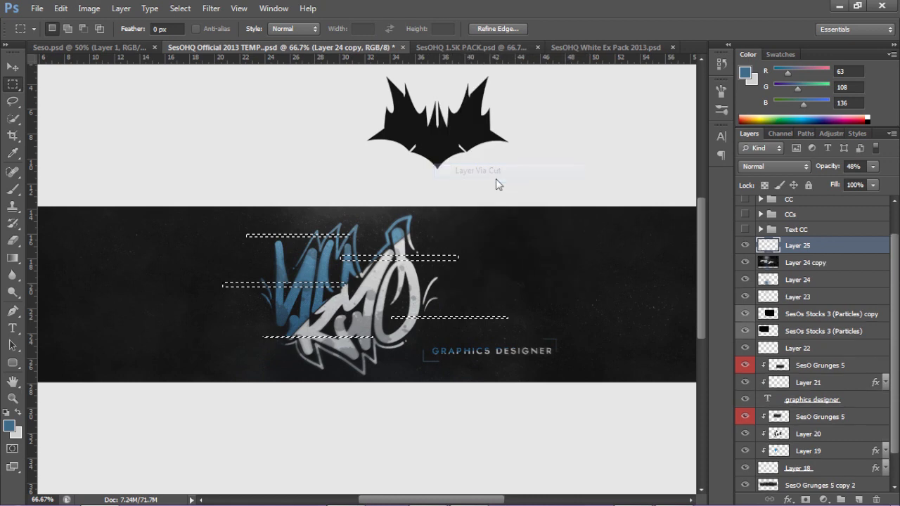
- Offset the cut strips slightly from the lettering for a glitch effect and lower their layer's opacity to 28%
key(v)
drag(392, 329, 409, 310)
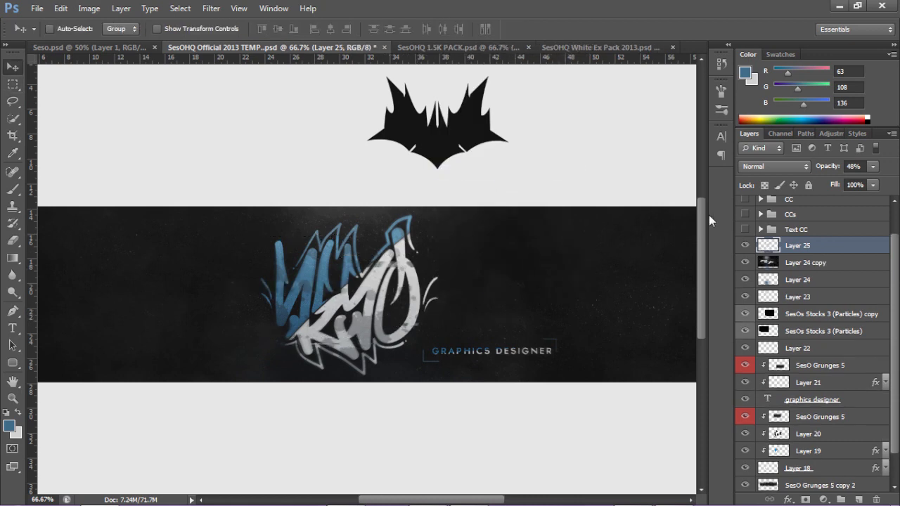
click(874, 166)
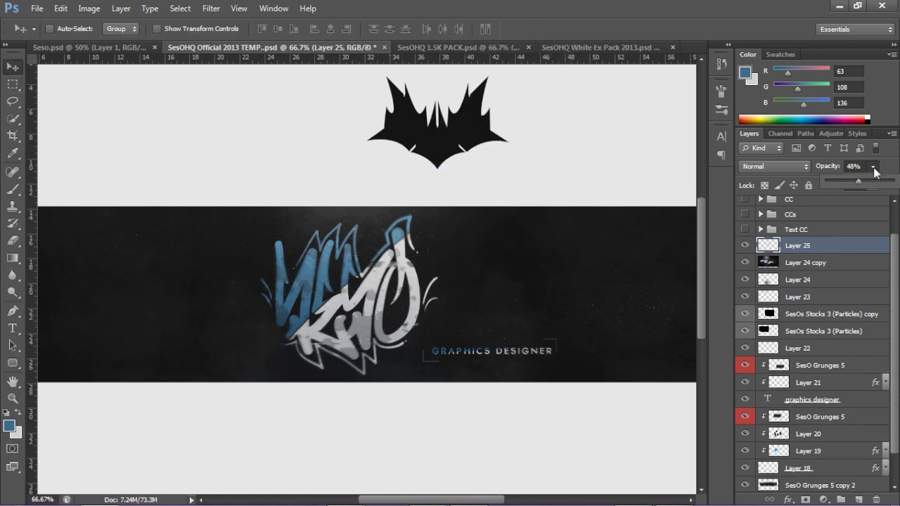
click(274, 242)
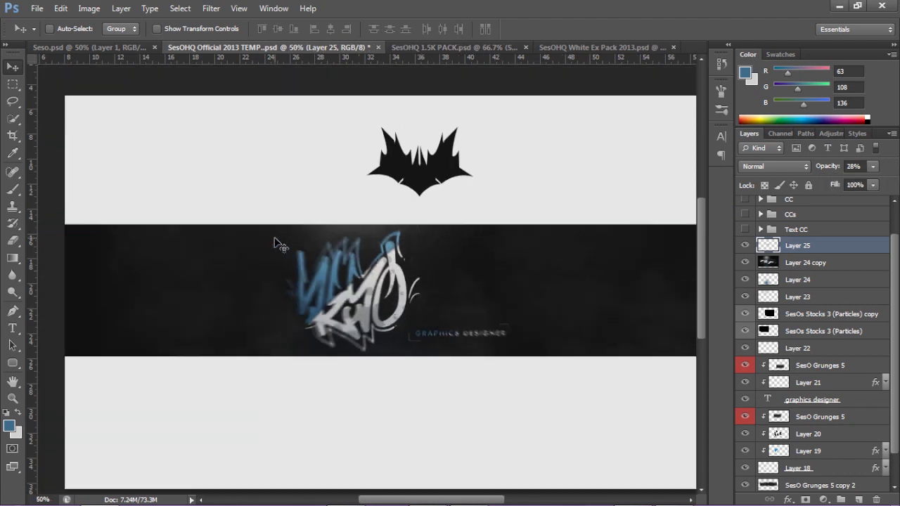
key(ctrl+minus)
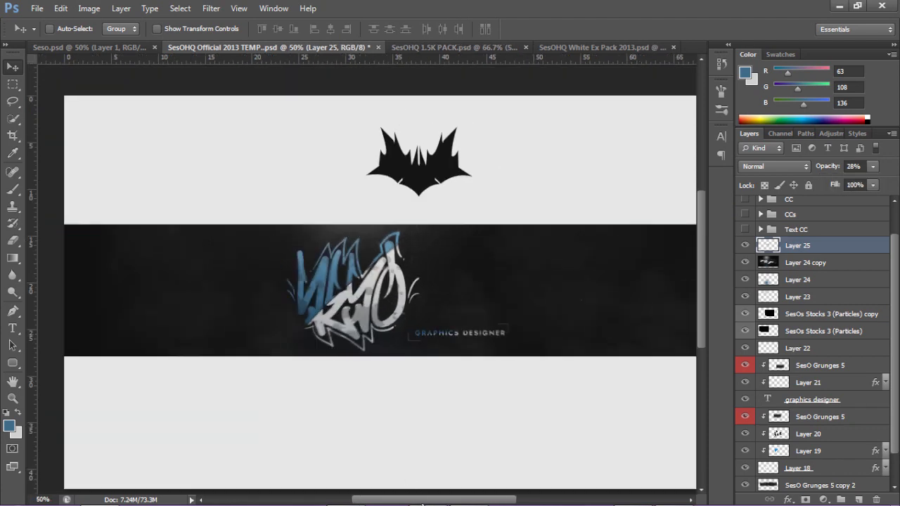
mouse_move(429, 500)
mouse_down()
mouse_move(492, 499)
mouse_move(433, 495)
mouse_up()
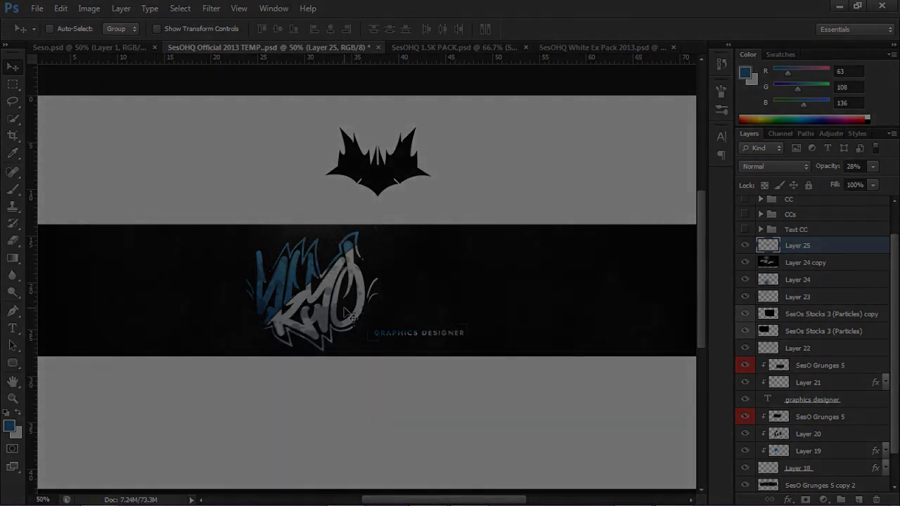
drag(698, 217, 707, 221)
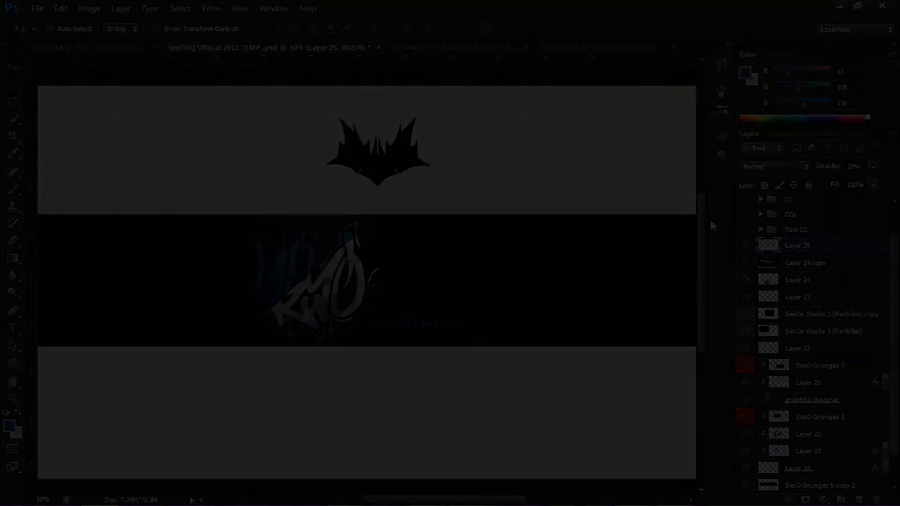